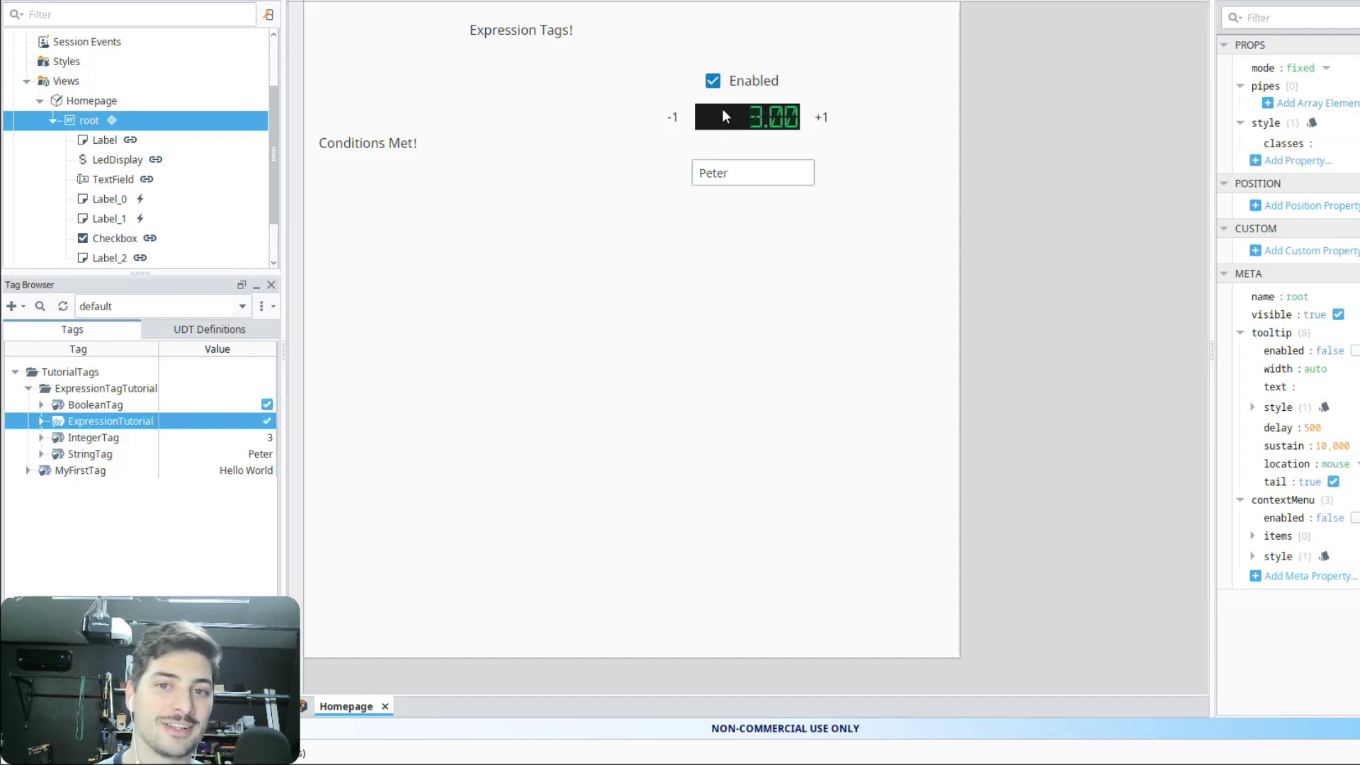
Nudge the integer value down and back to 3, commit the text field, then preview the Homepage.
left_click(674, 117)
left_click(821, 117)
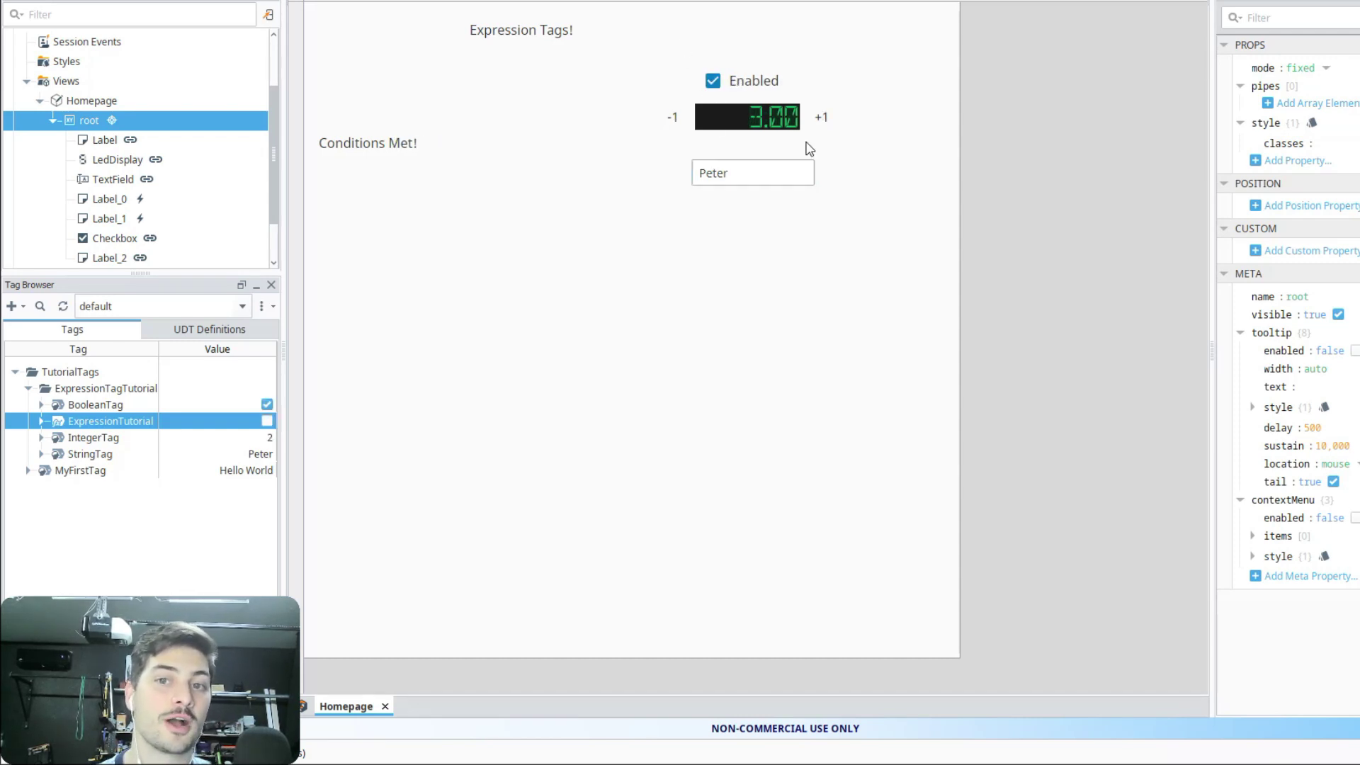
left_click(778, 173)
key("Return")
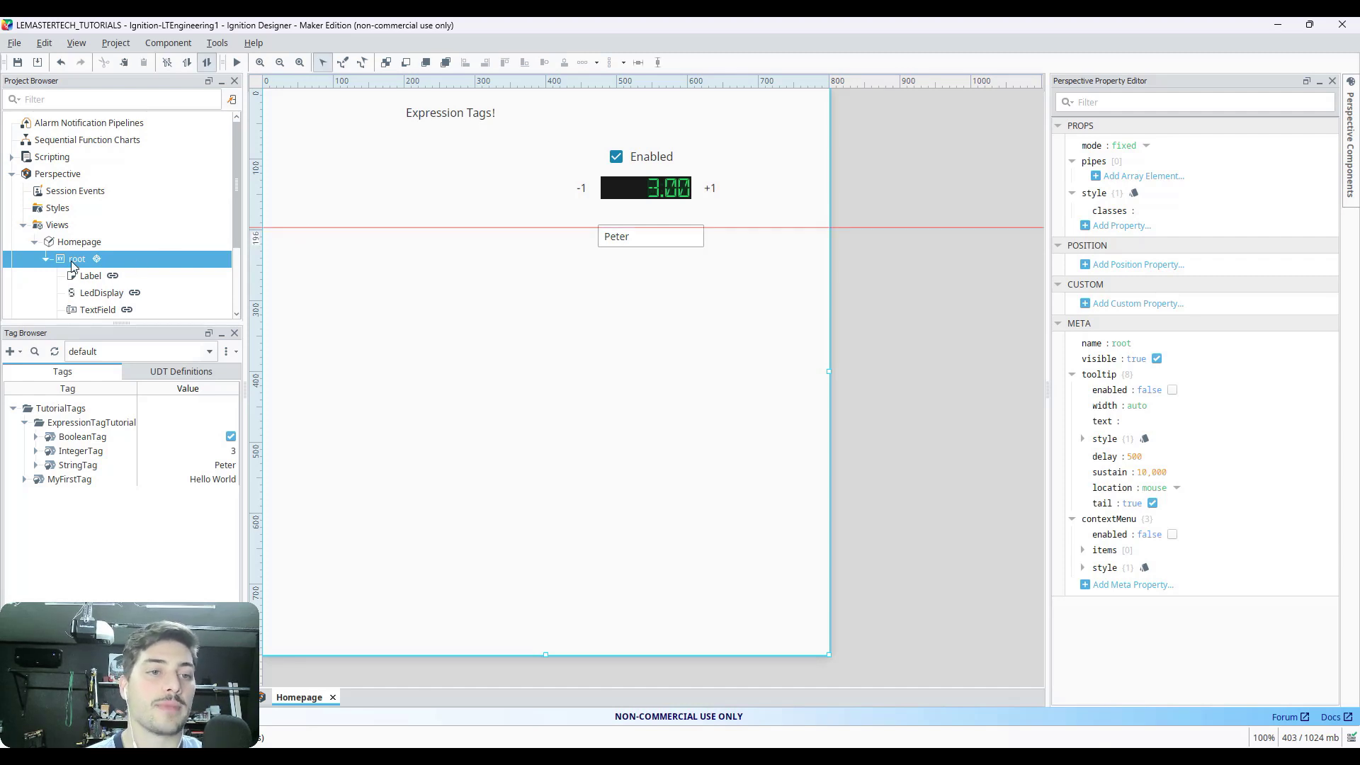
left_click(46, 259)
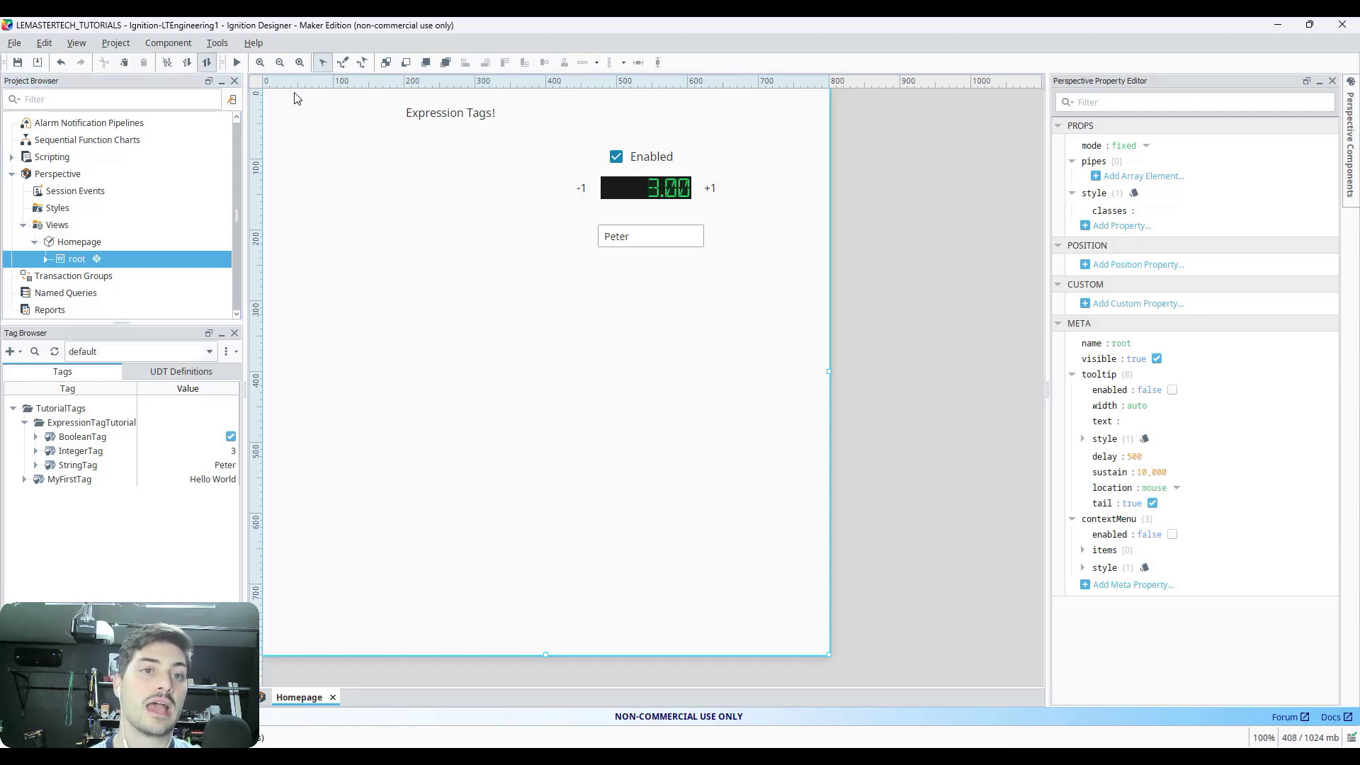
left_click(236, 64)
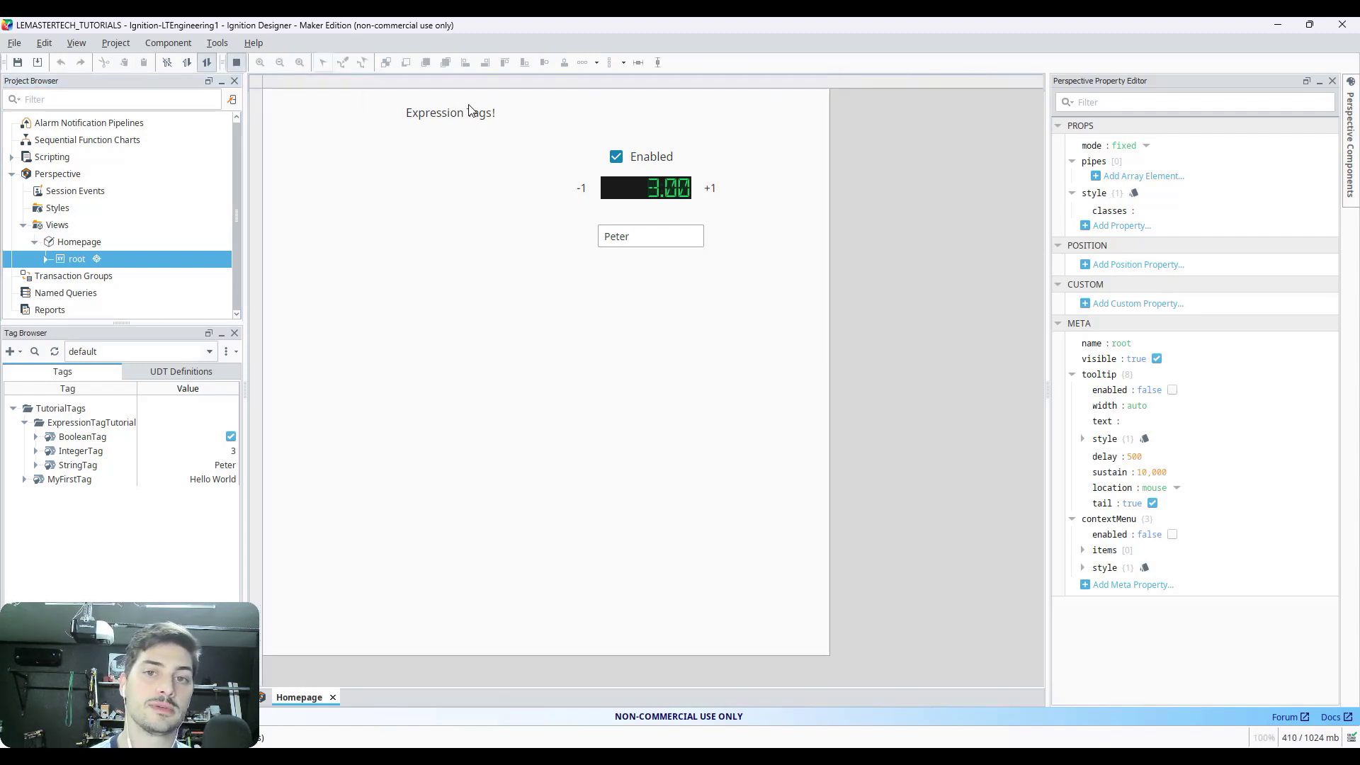
Toggle the Enabled checkbox on and off several times, leaving BooleanTag false.
left_click(616, 158)
left_click(616, 158)
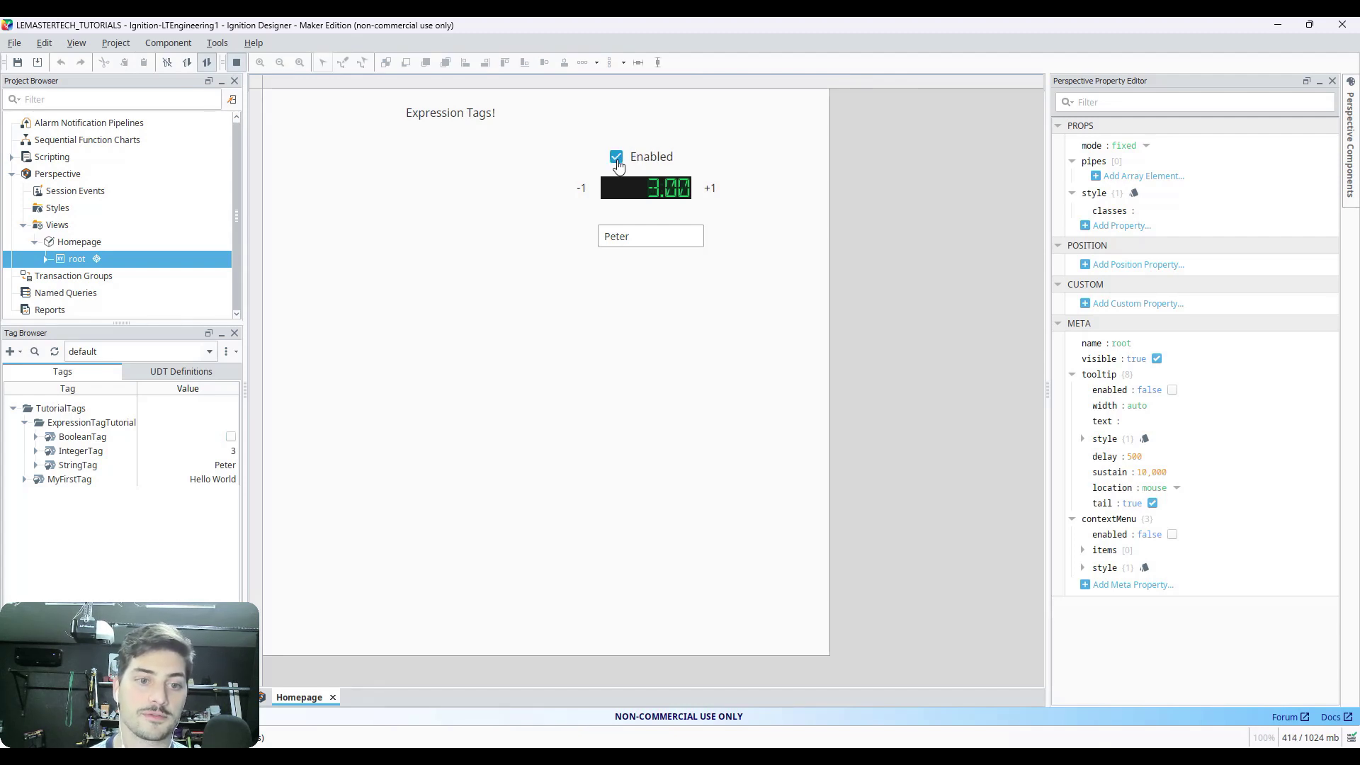
left_click(615, 158)
left_click(616, 157)
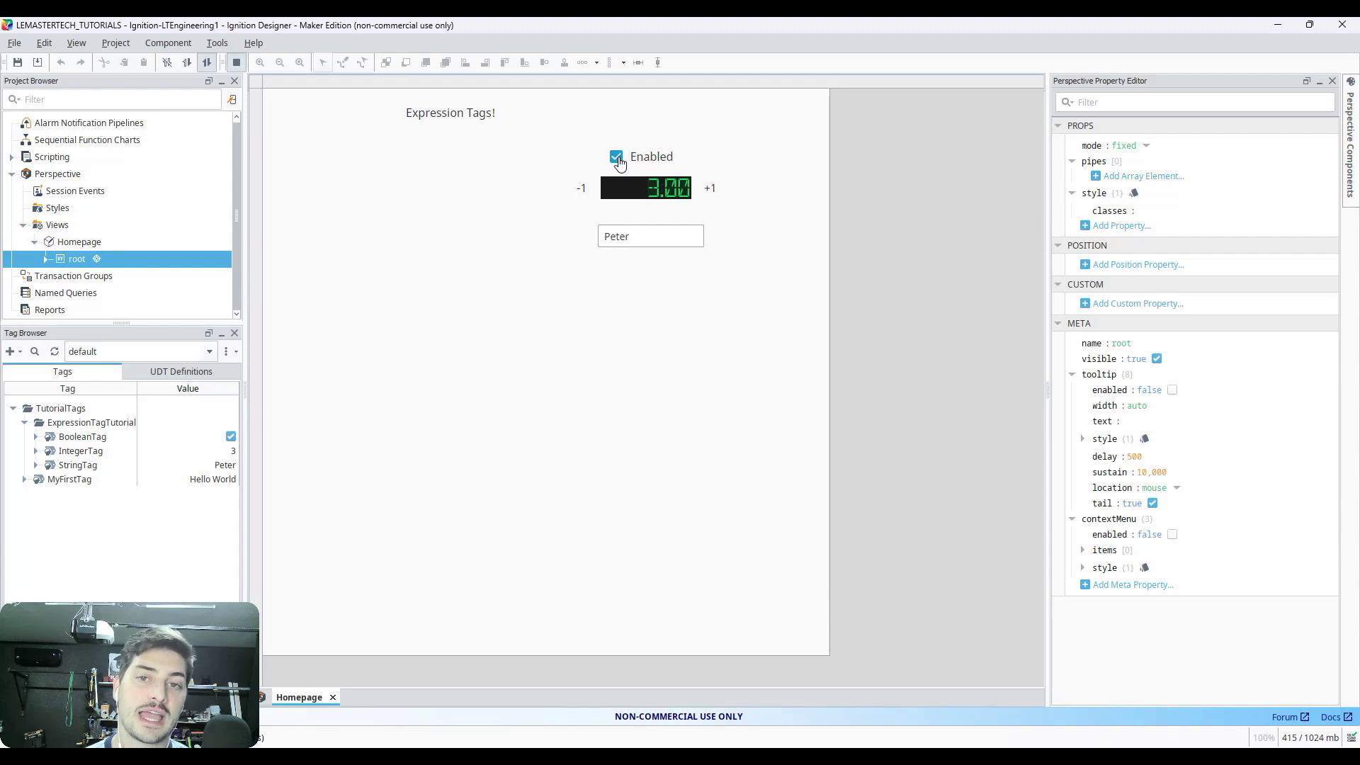
left_click(616, 158)
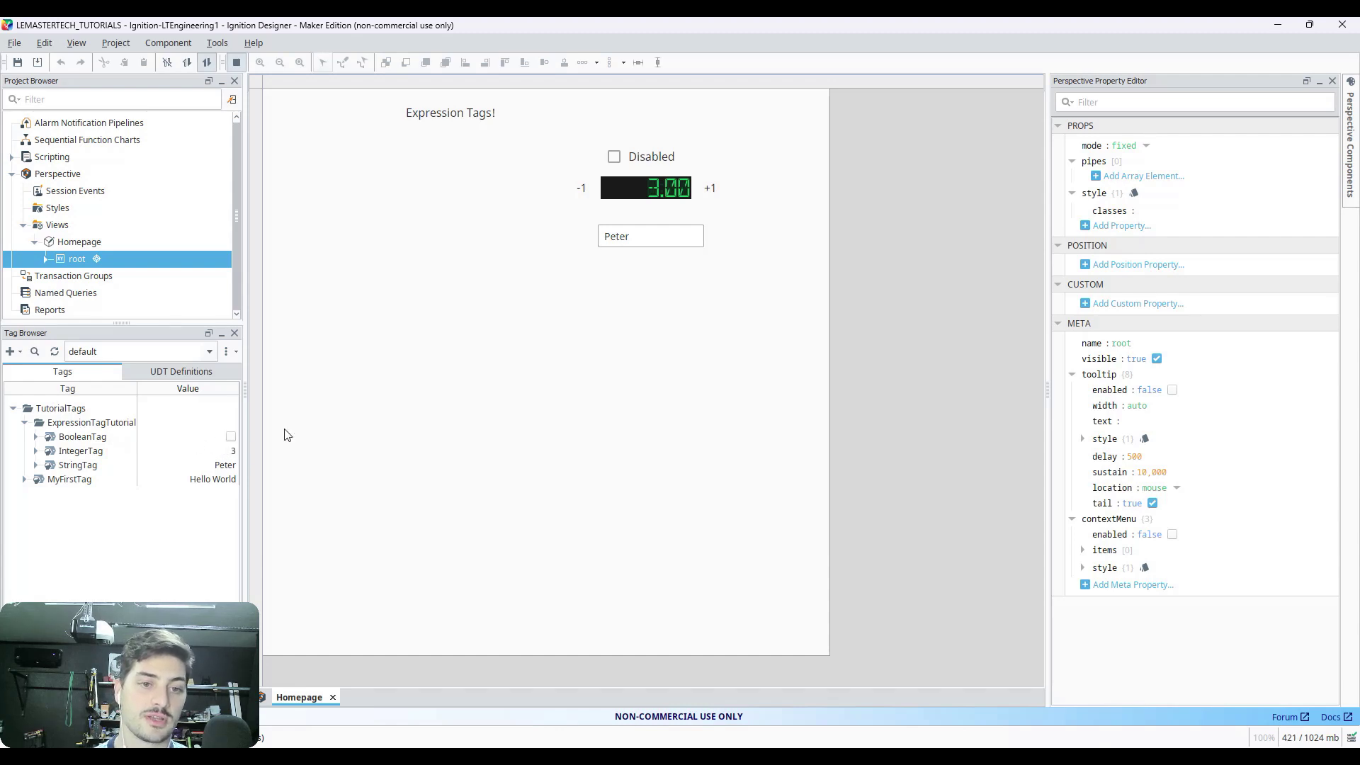
left_click(615, 160)
left_click(615, 161)
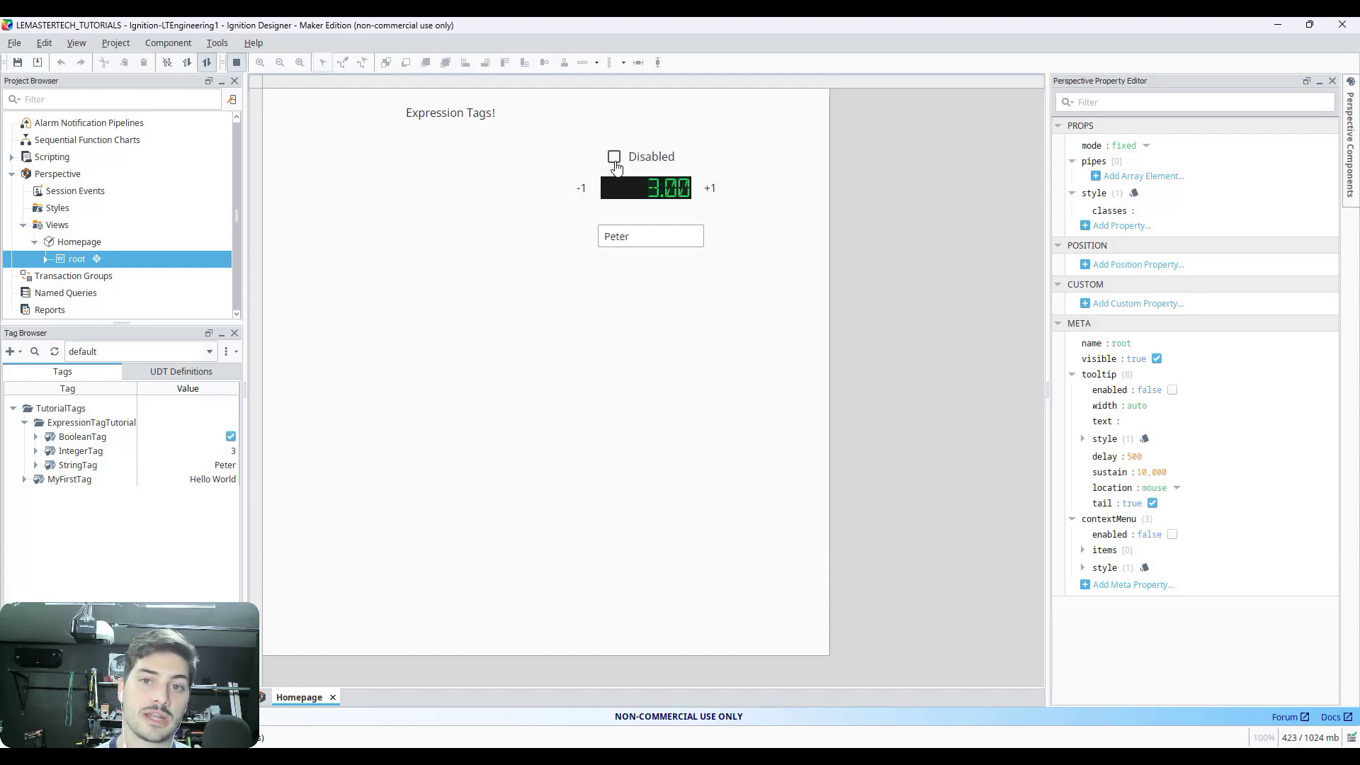
Step the LED counter with -1 and +1, then change the text field to 'Pete'.
left_click(581, 190)
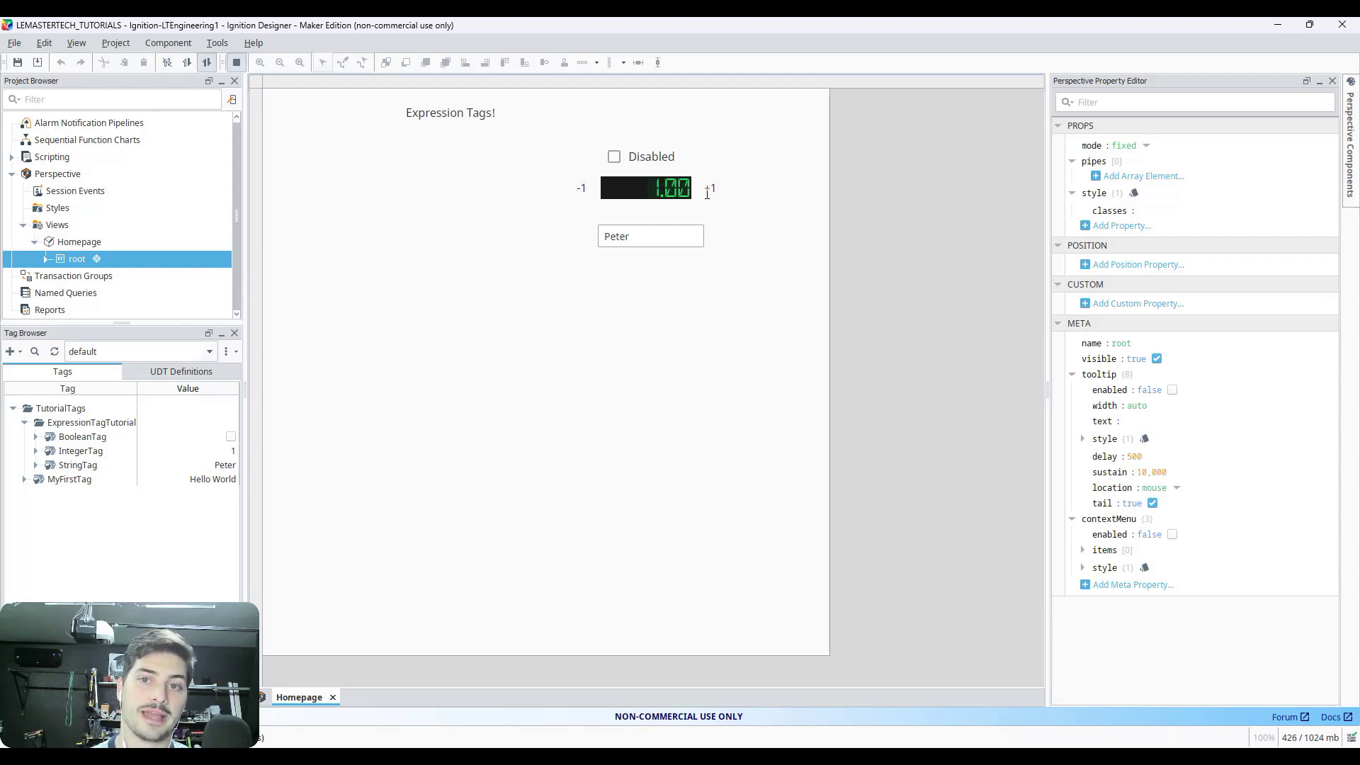
double_click(710, 190)
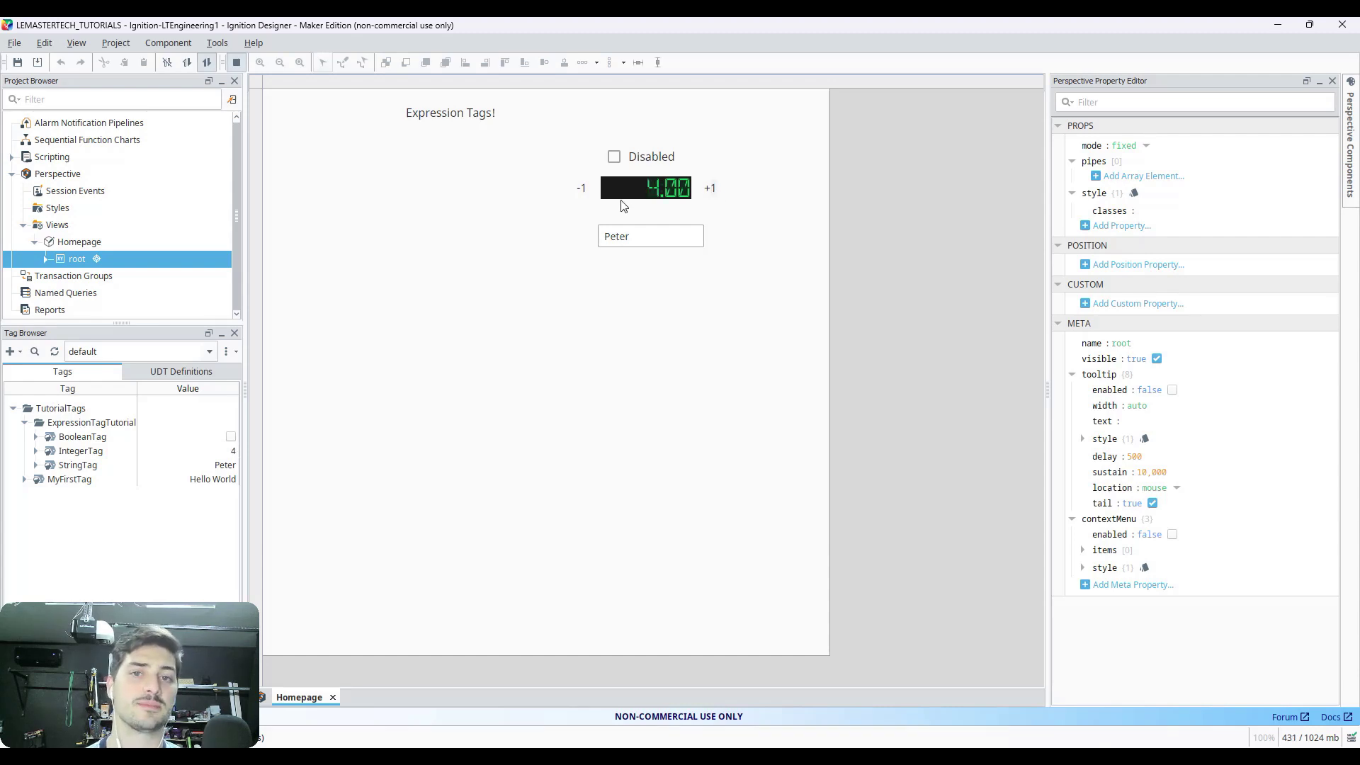
left_click(649, 243)
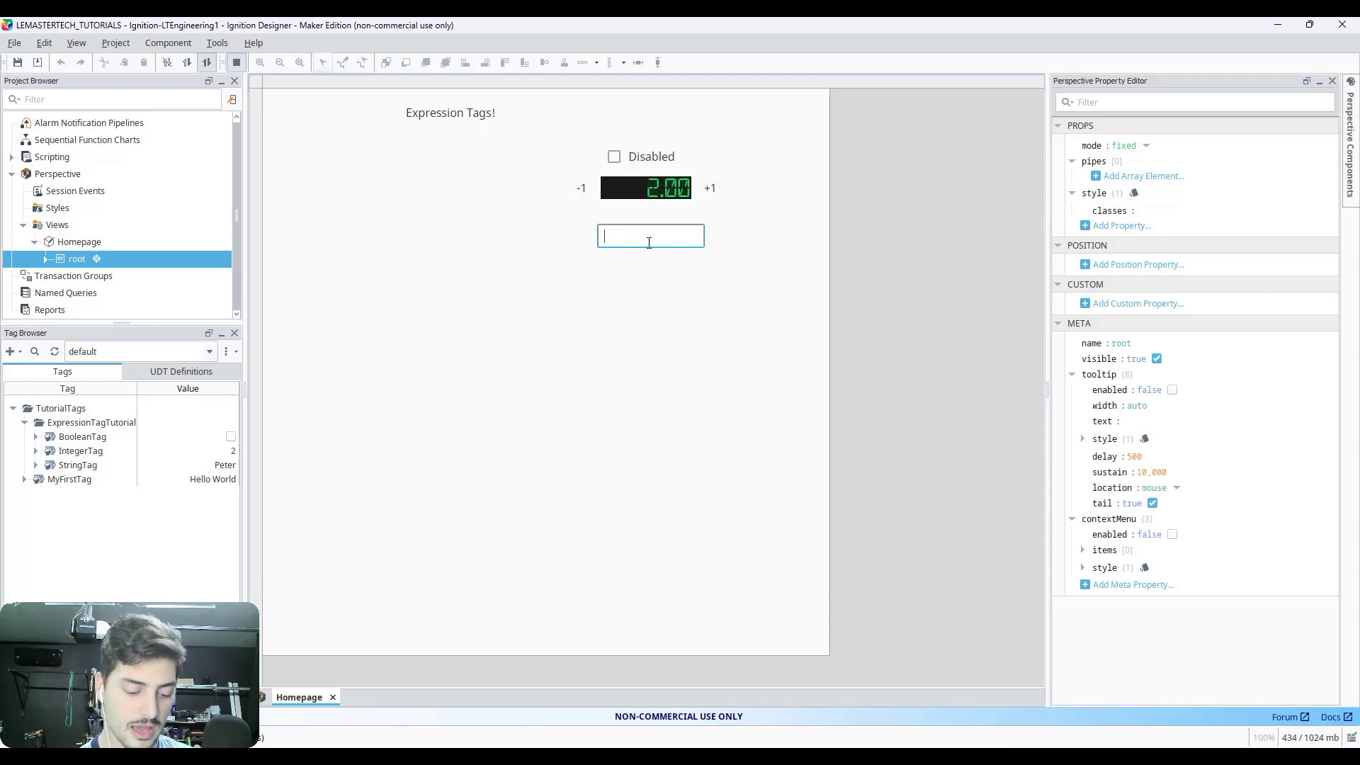
type("Pete")
key("Return")
left_click(683, 318)
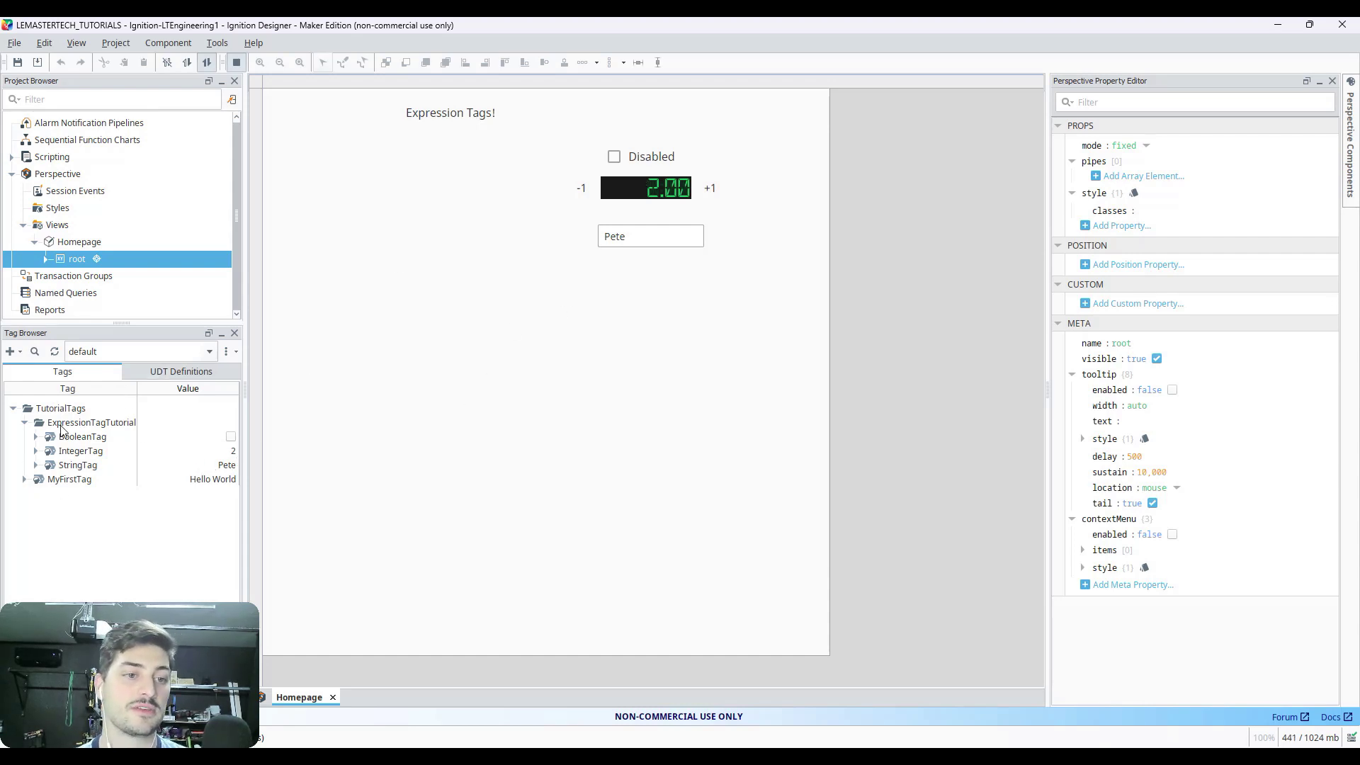
Create a new Expression Tag in the ExpressionTagTutorial folder named ExpressionTag1.
right_click(93, 425)
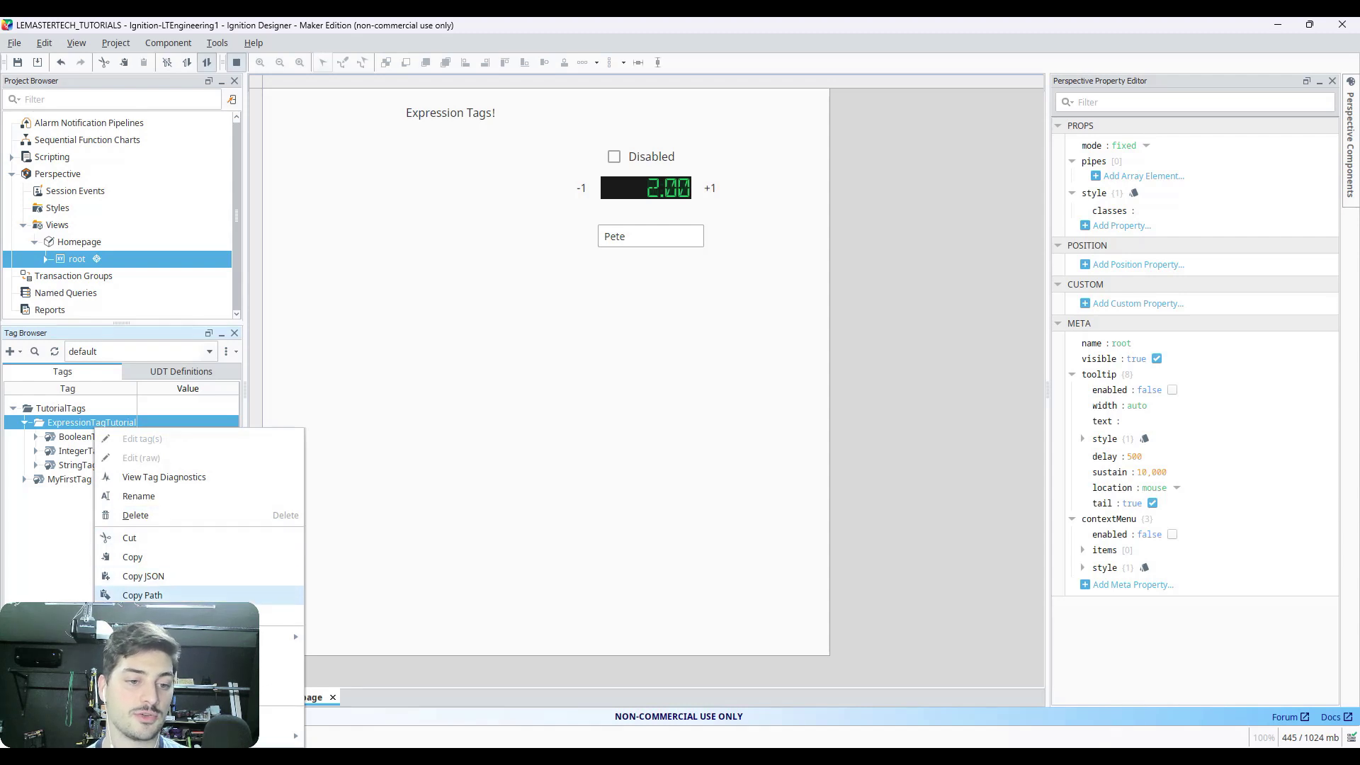
mouse_move(284, 637)
mouse_move(408, 675)
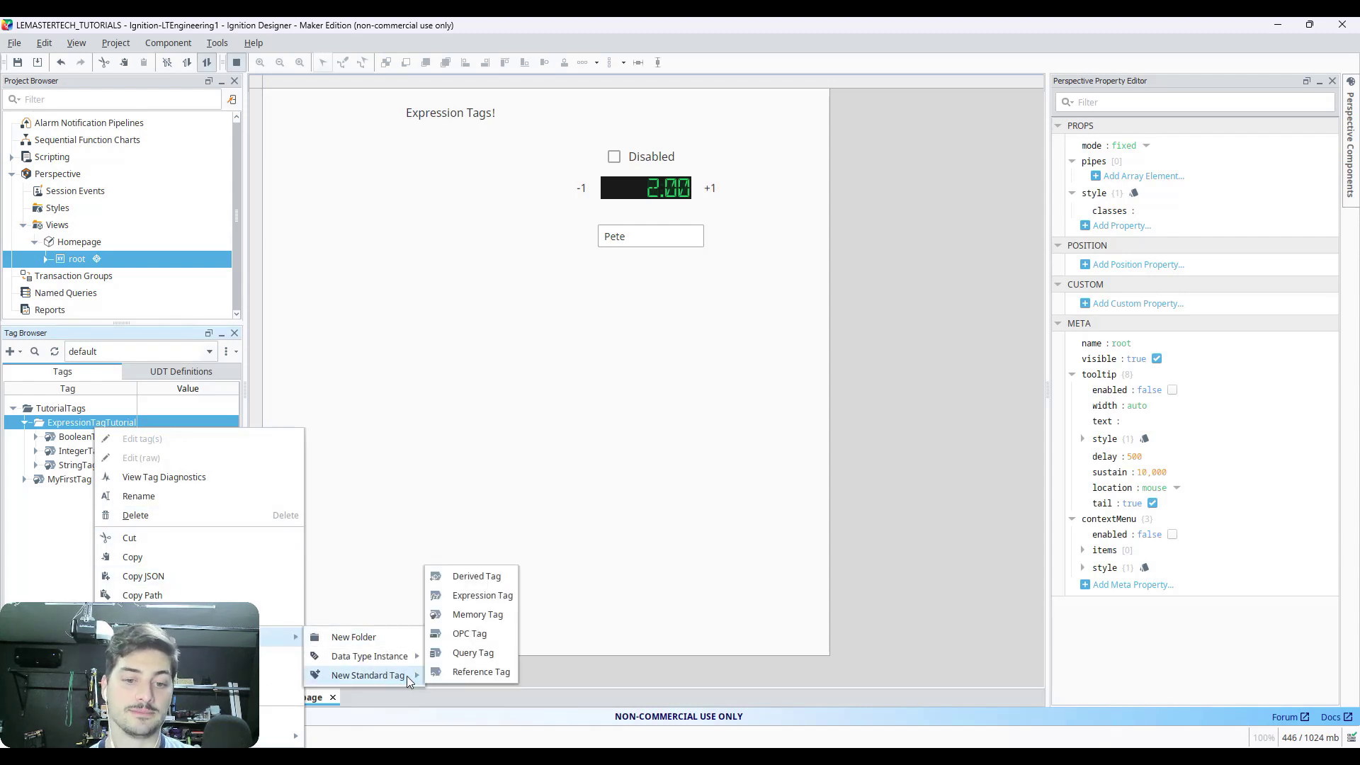
left_click(481, 602)
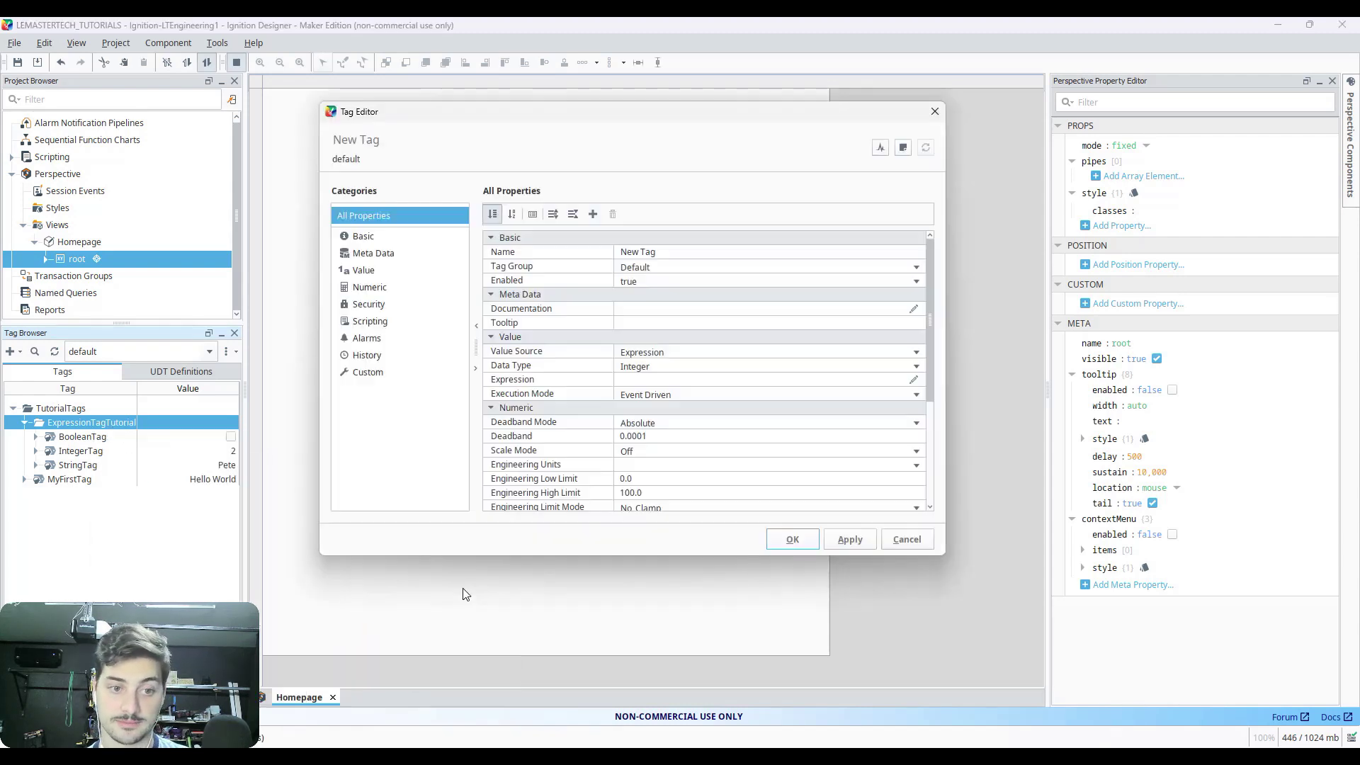
left_click_drag(596, 113, 559, 267)
left_click_drag(911, 411, 960, 410)
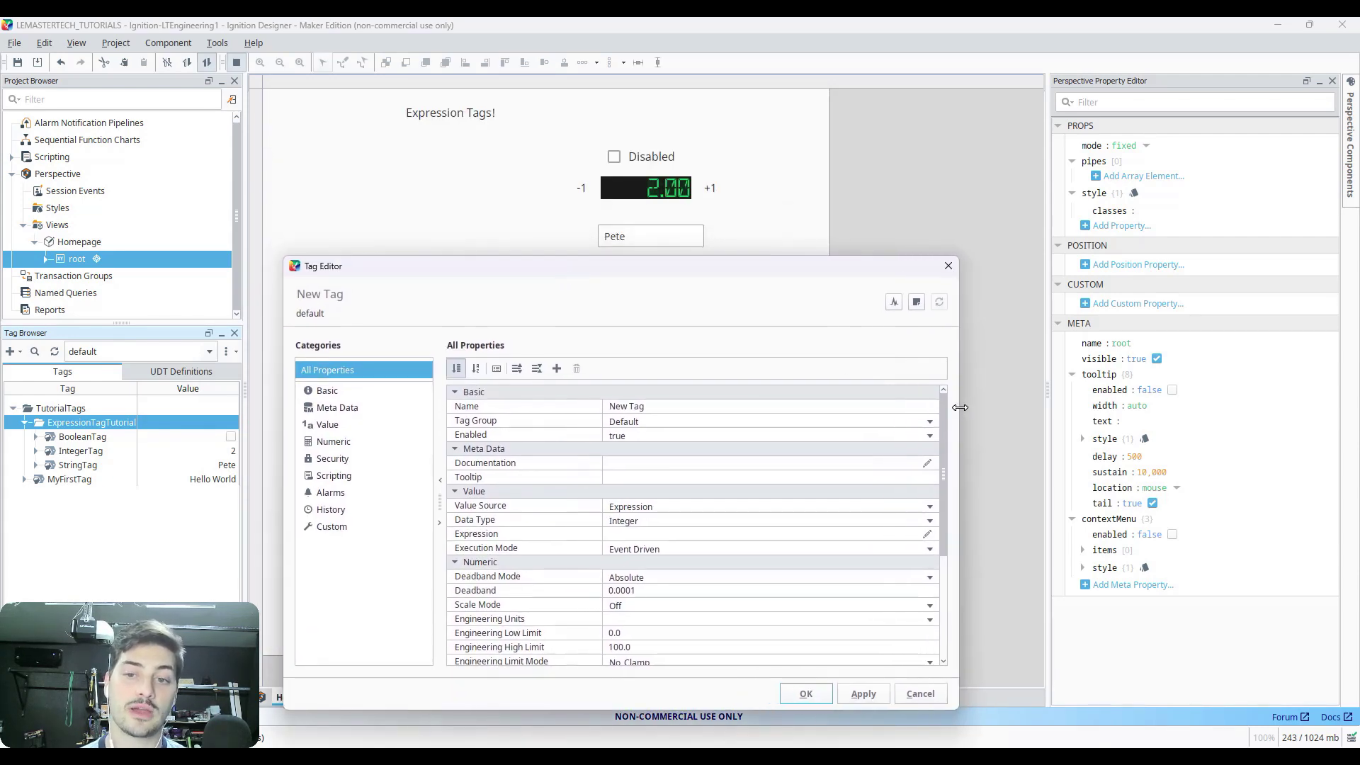
left_click(675, 407)
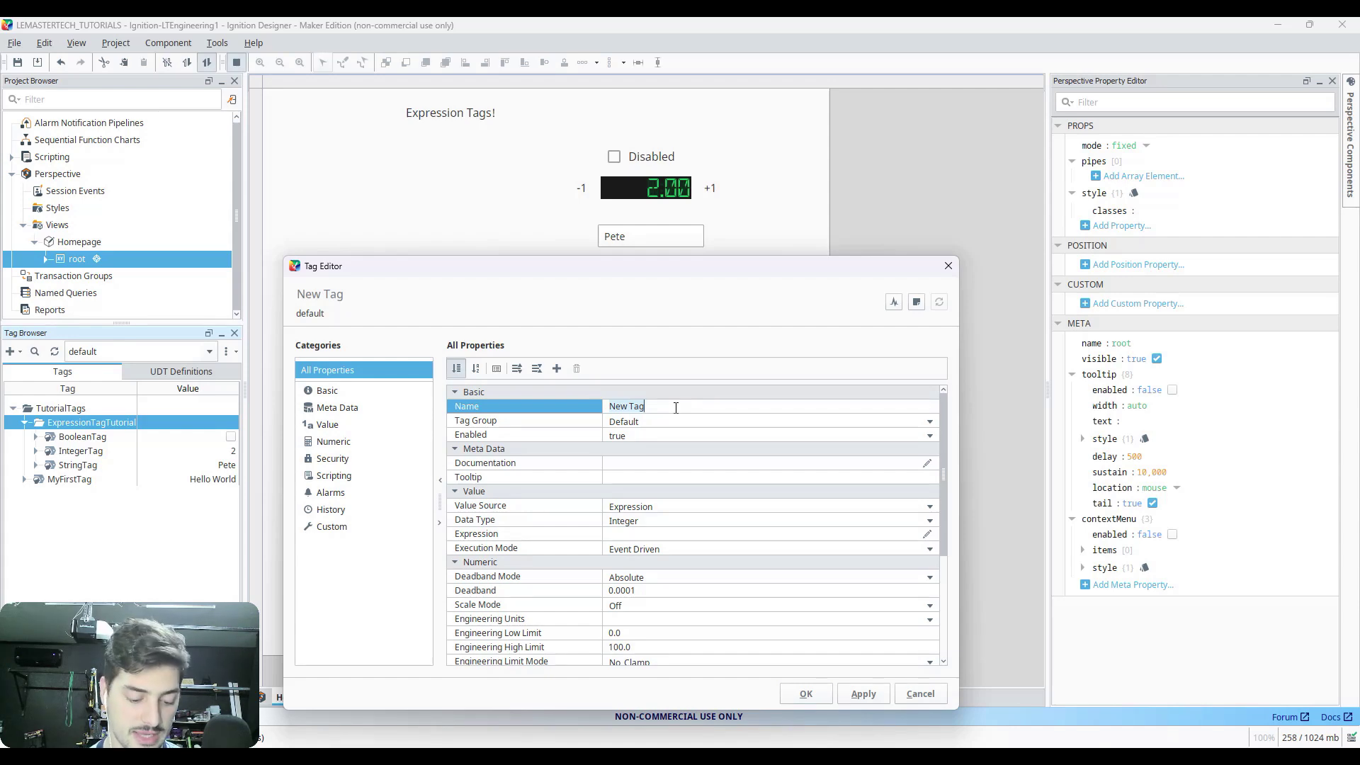
type("Expression")
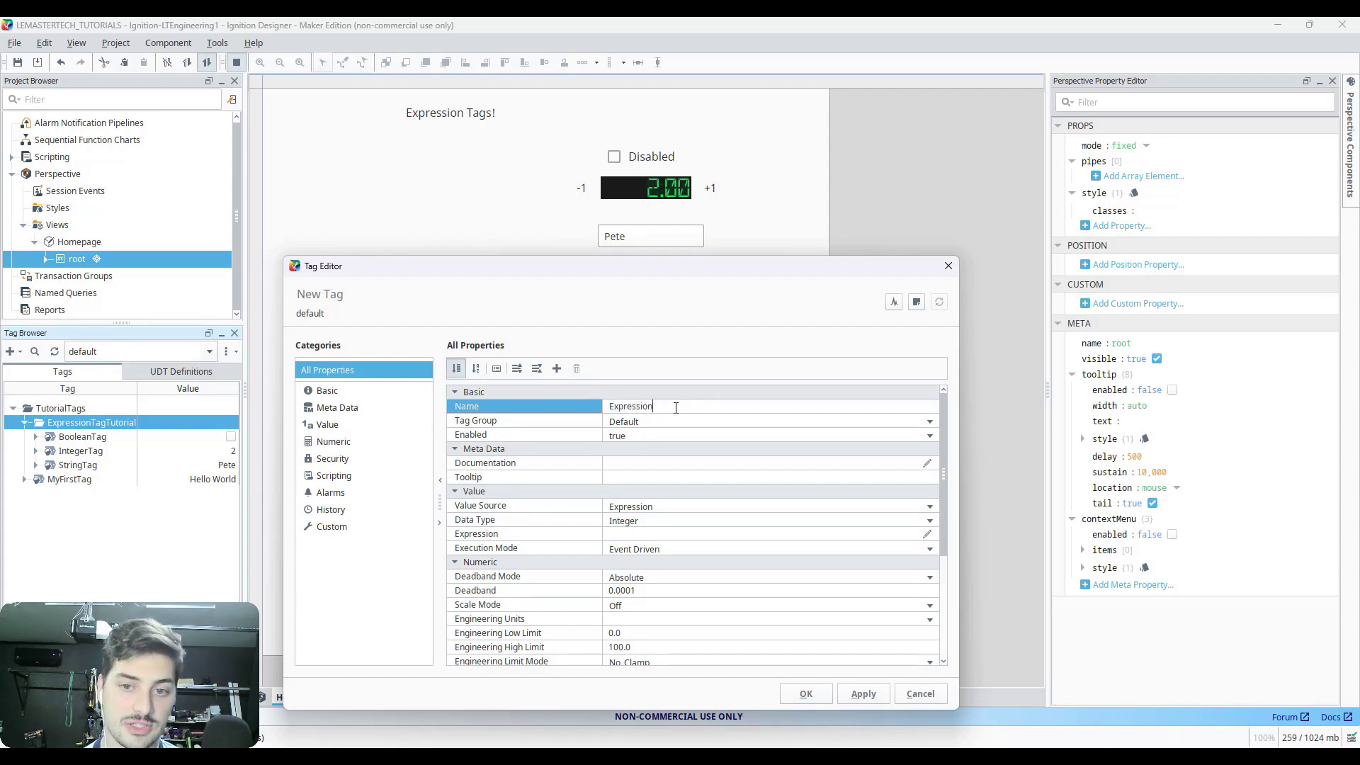
type("Tag1")
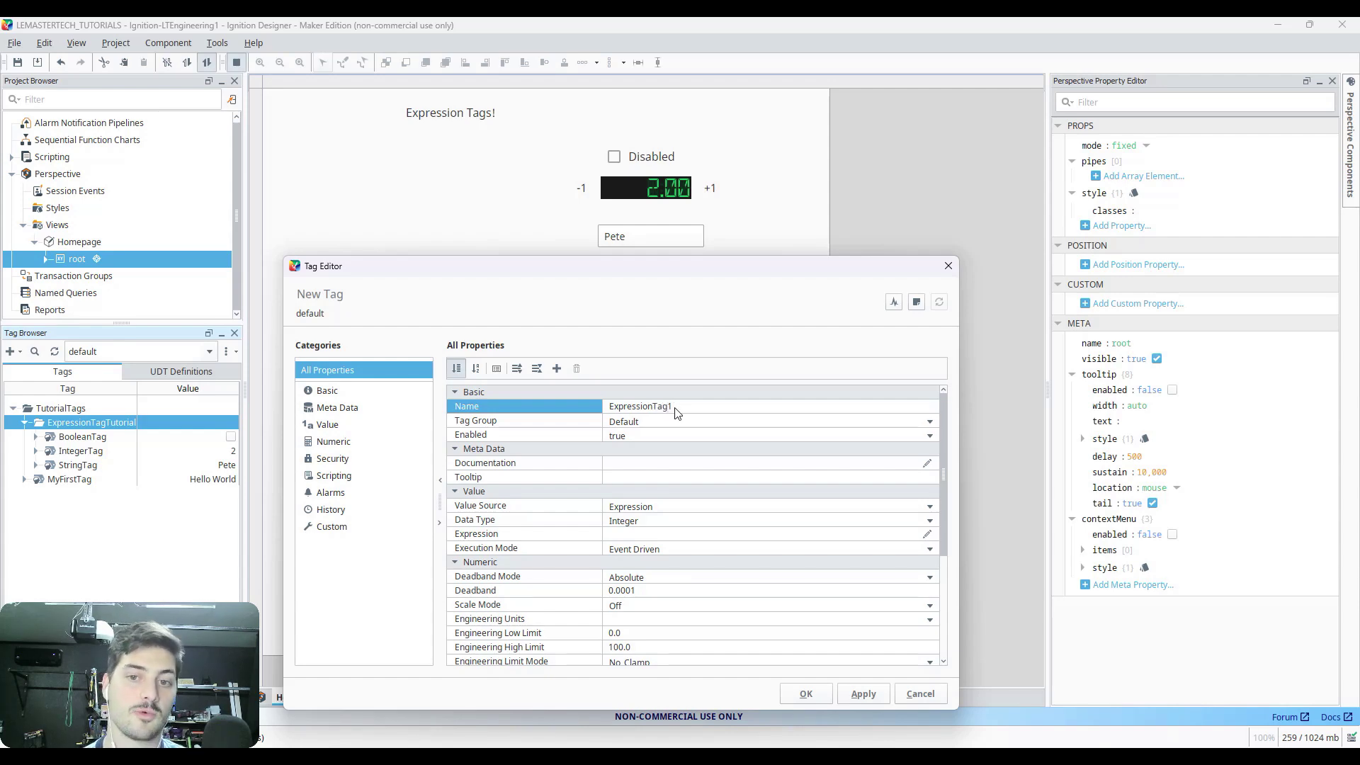
Set the tag's data type to Boolean and open its Expression property.
left_click_drag(684, 271, 669, 127)
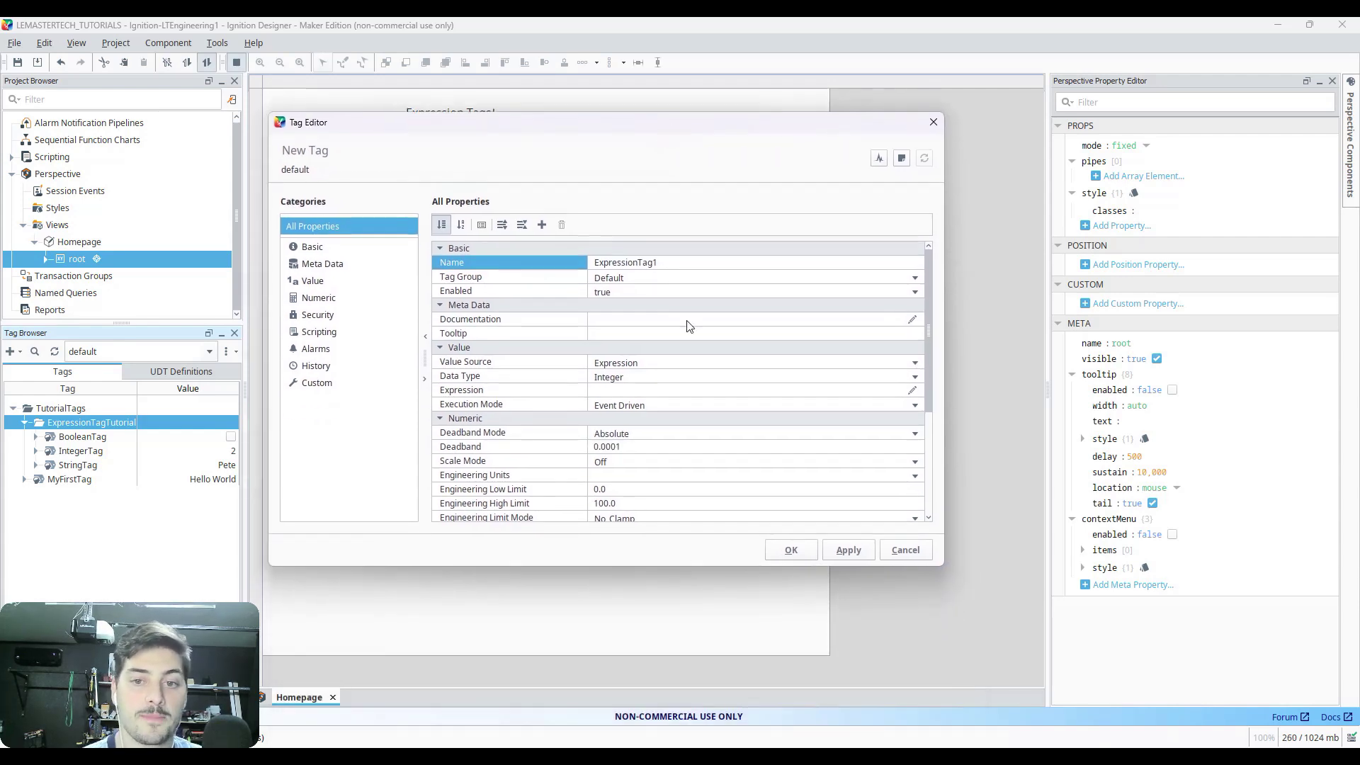
left_click(669, 381)
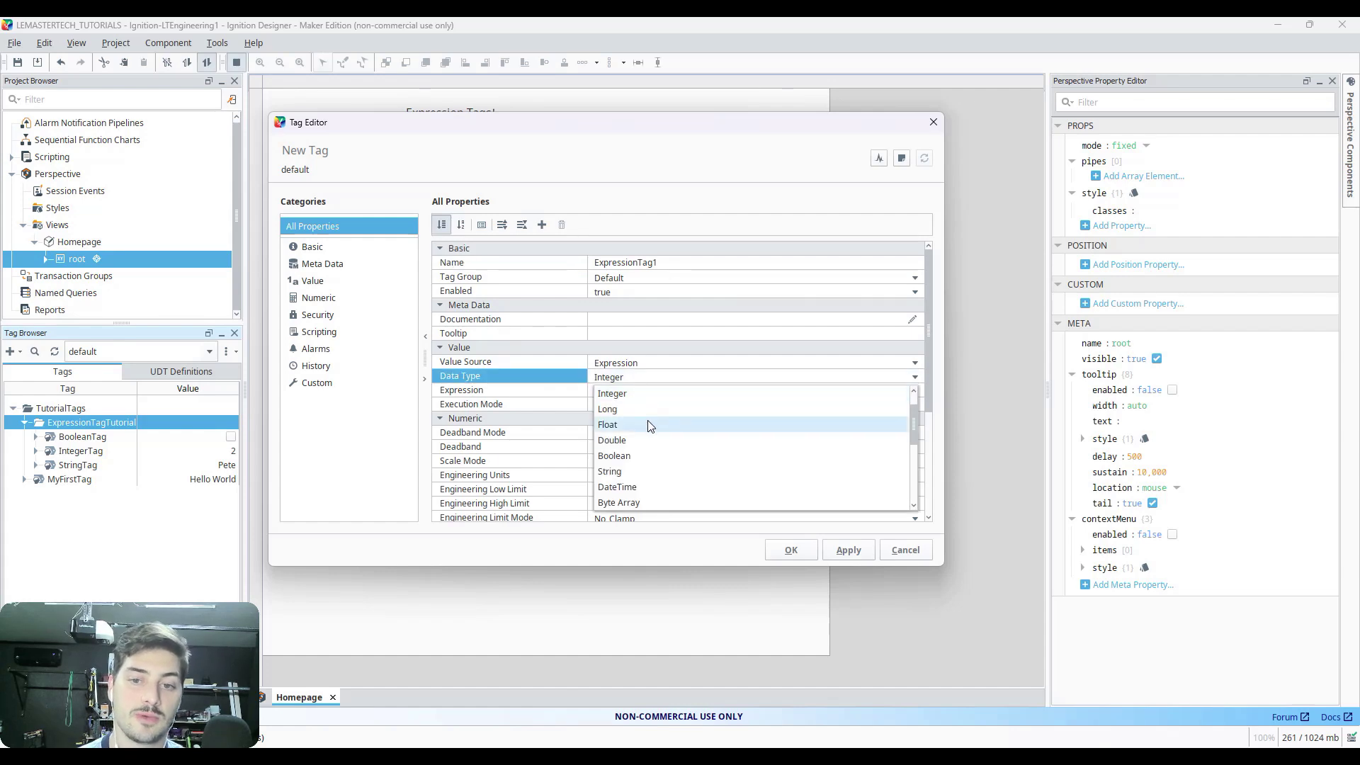
scroll(626, 448, "up", 1)
left_click(630, 487)
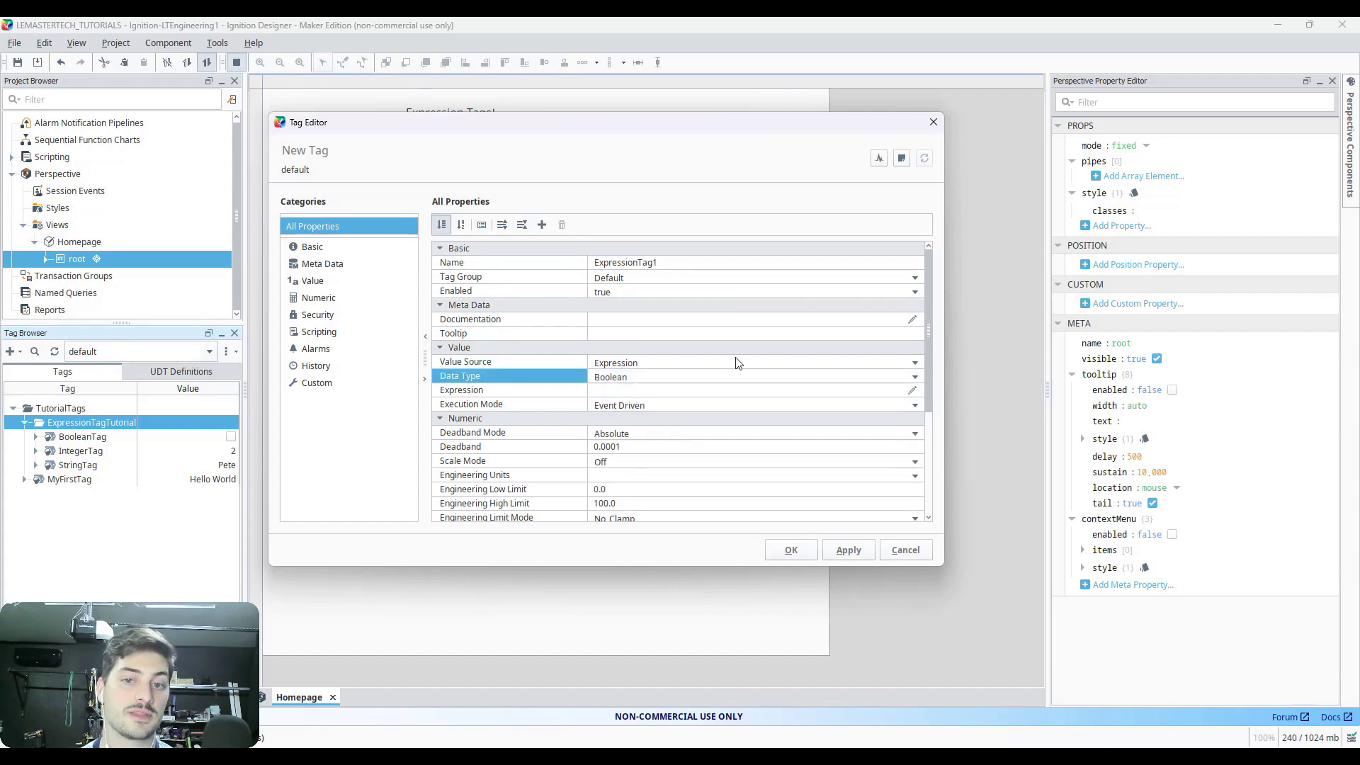
left_click_drag(601, 131, 607, 274)
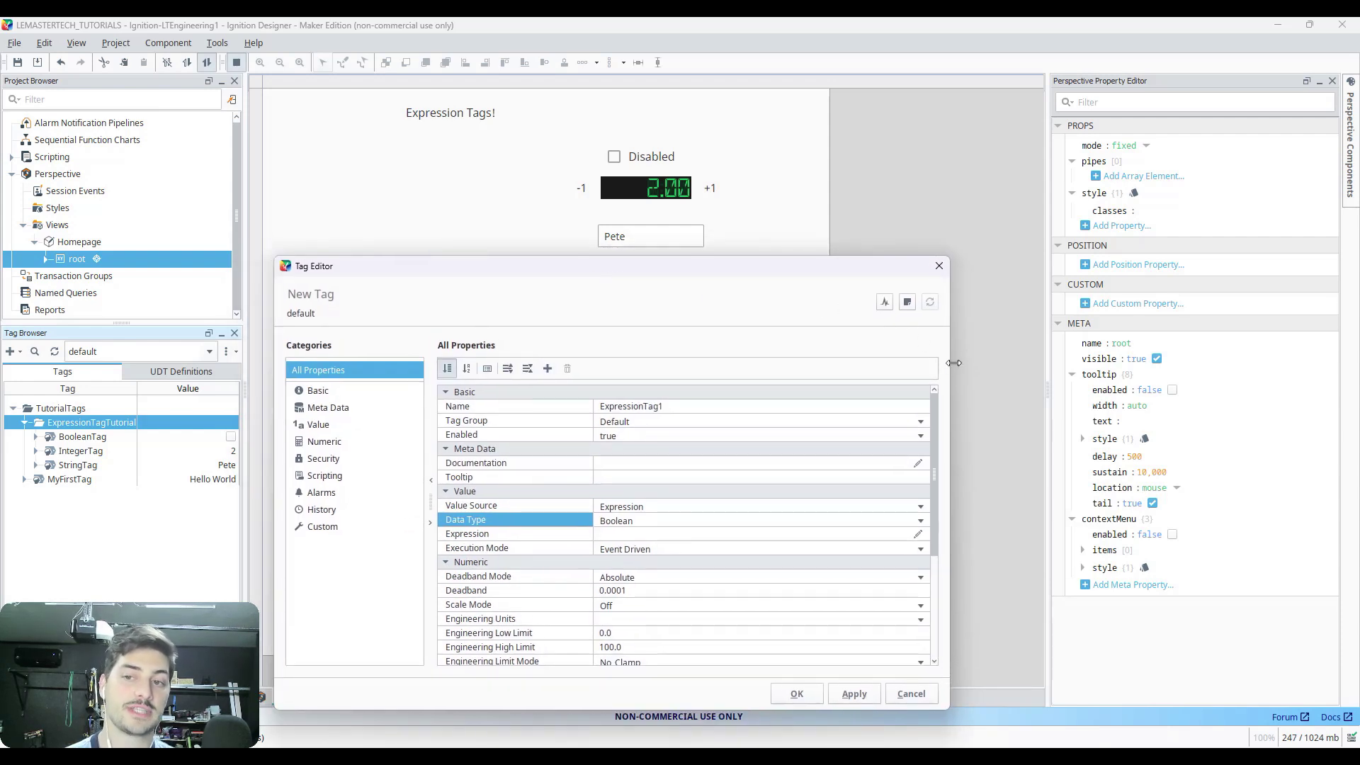
left_click_drag(950, 359, 1047, 348)
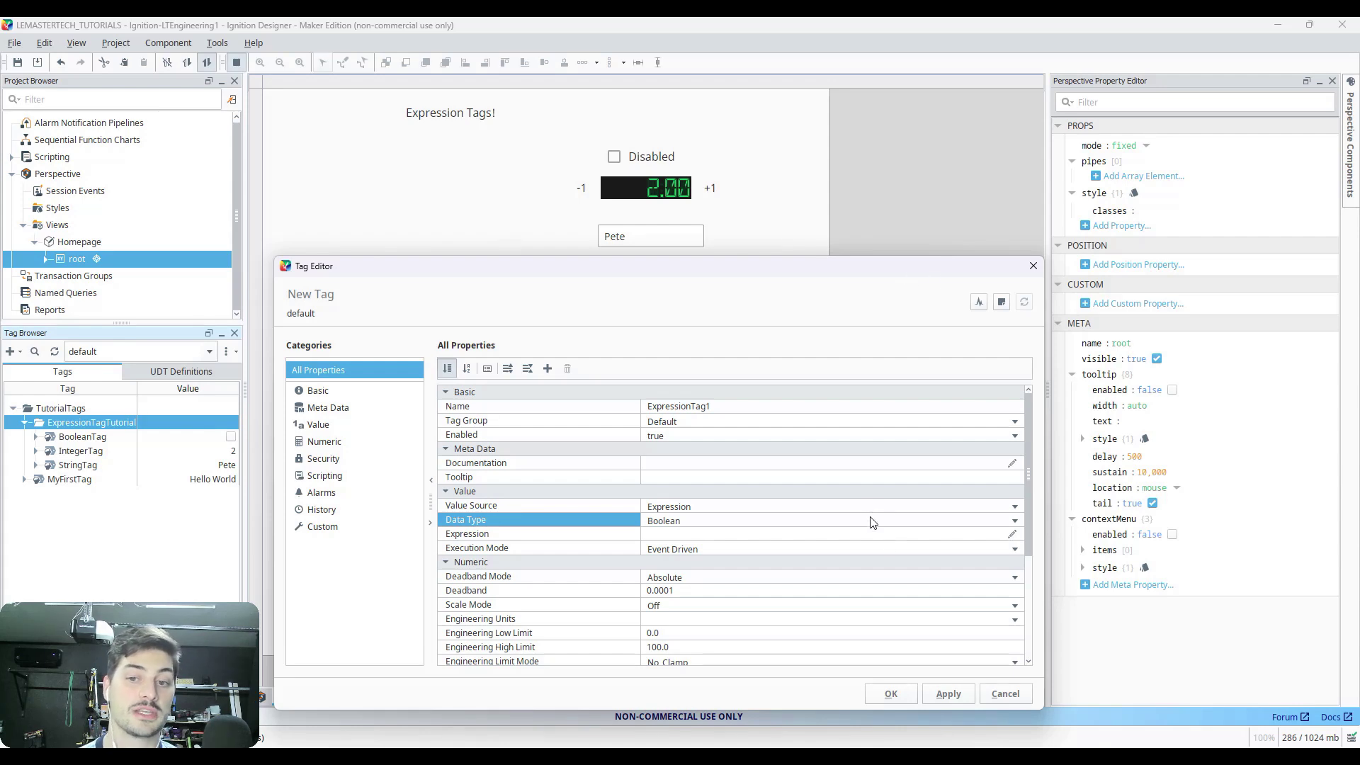
left_click(873, 536)
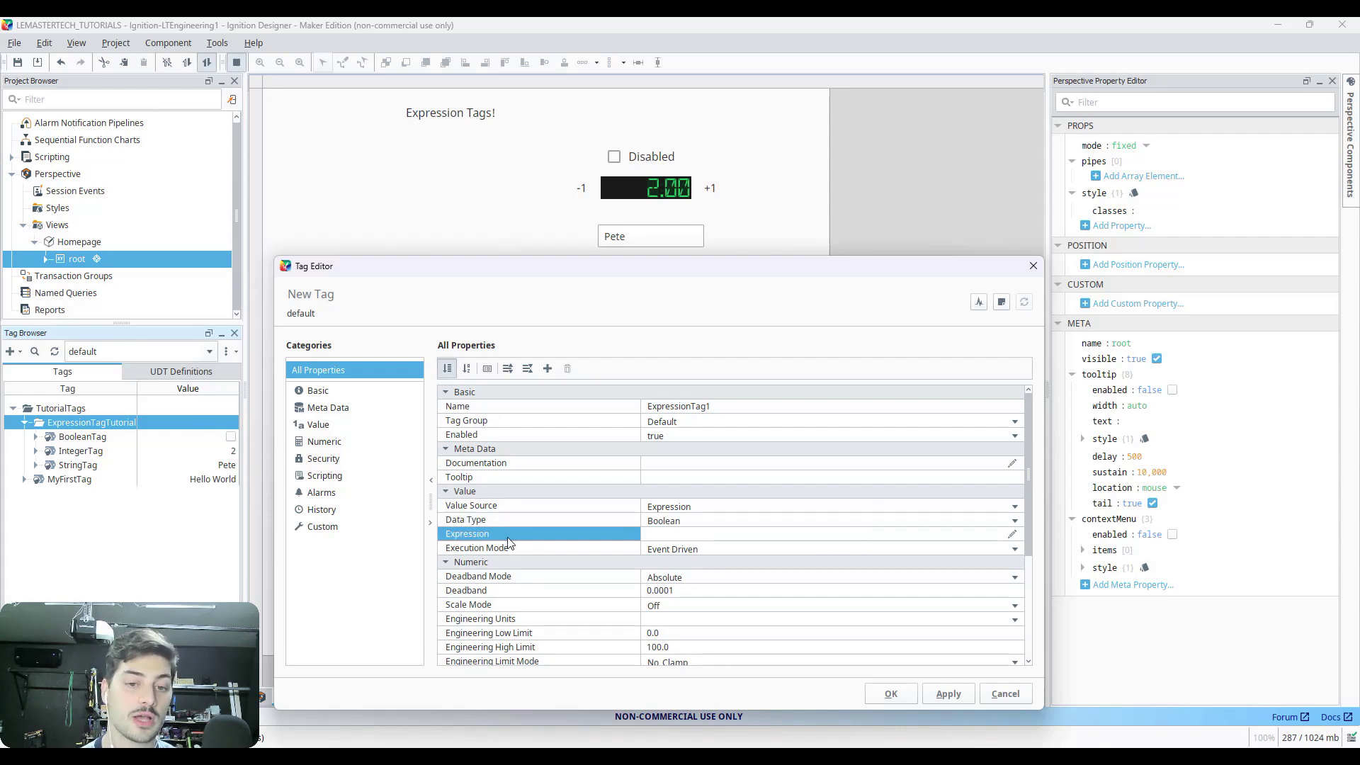
left_click(1013, 535)
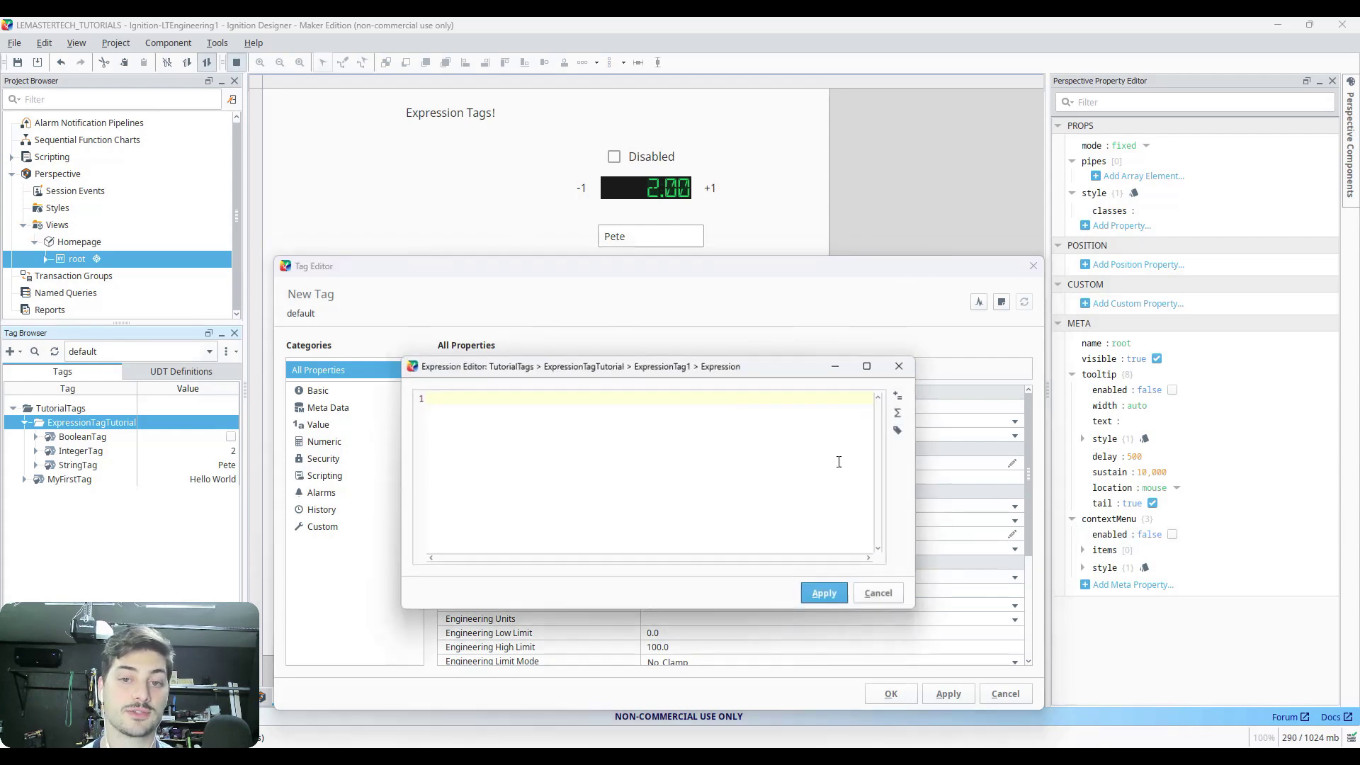
left_click_drag(569, 348, 474, 275)
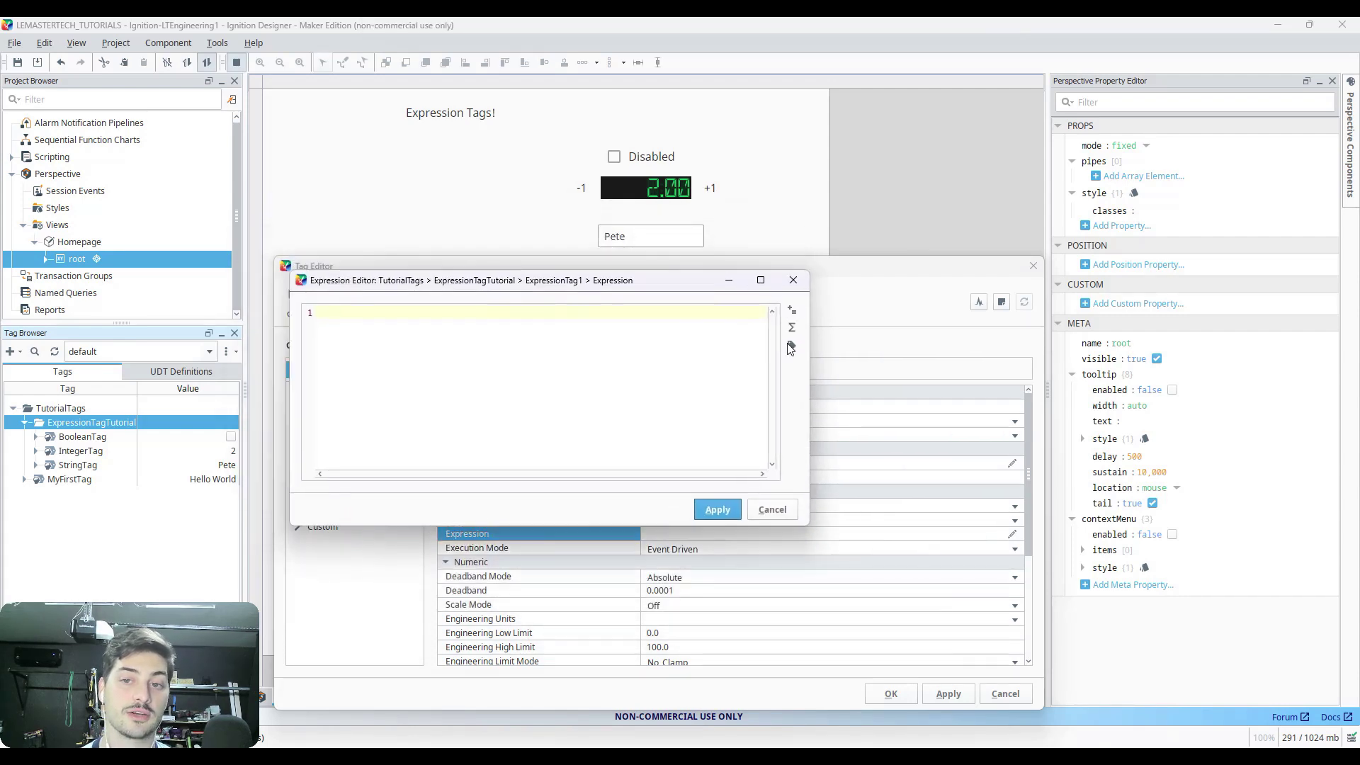
left_click_drag(814, 362, 904, 362)
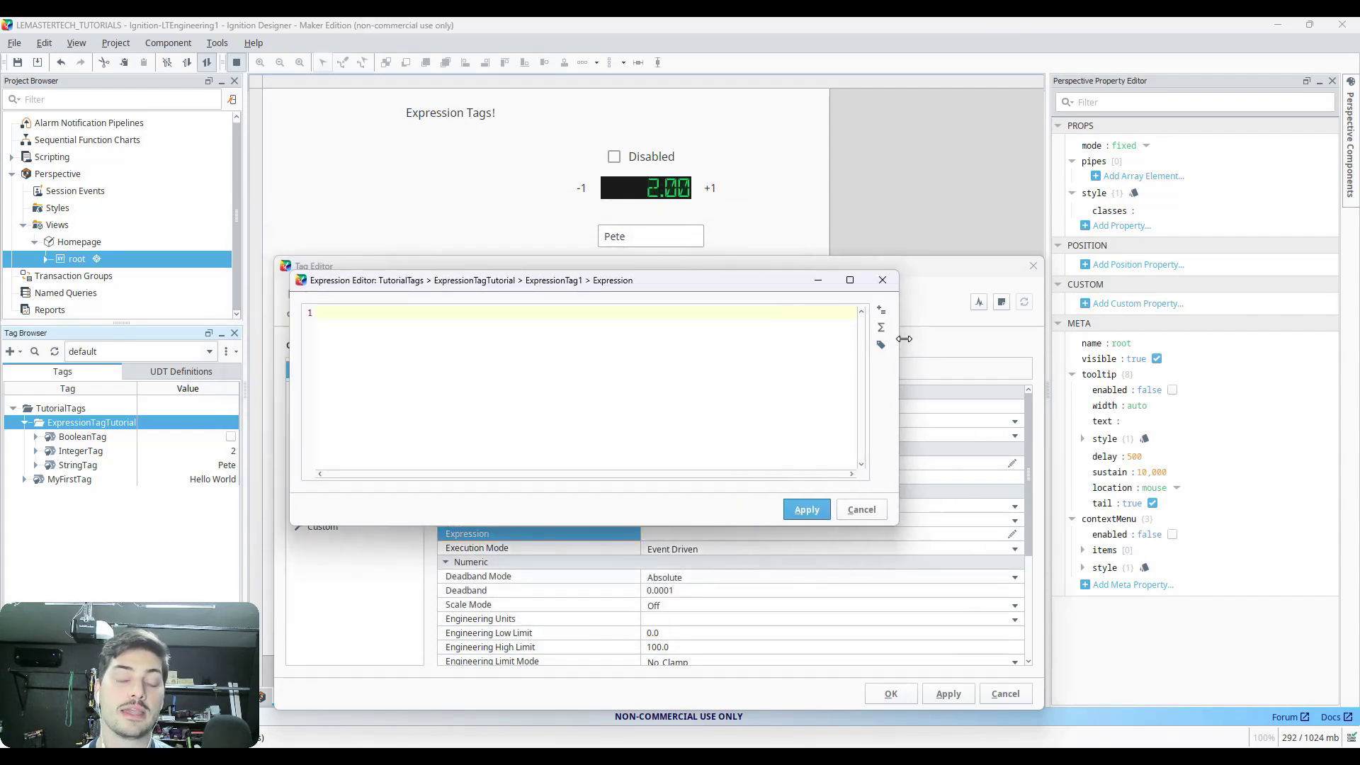
left_click(882, 310)
mouse_move(907, 327)
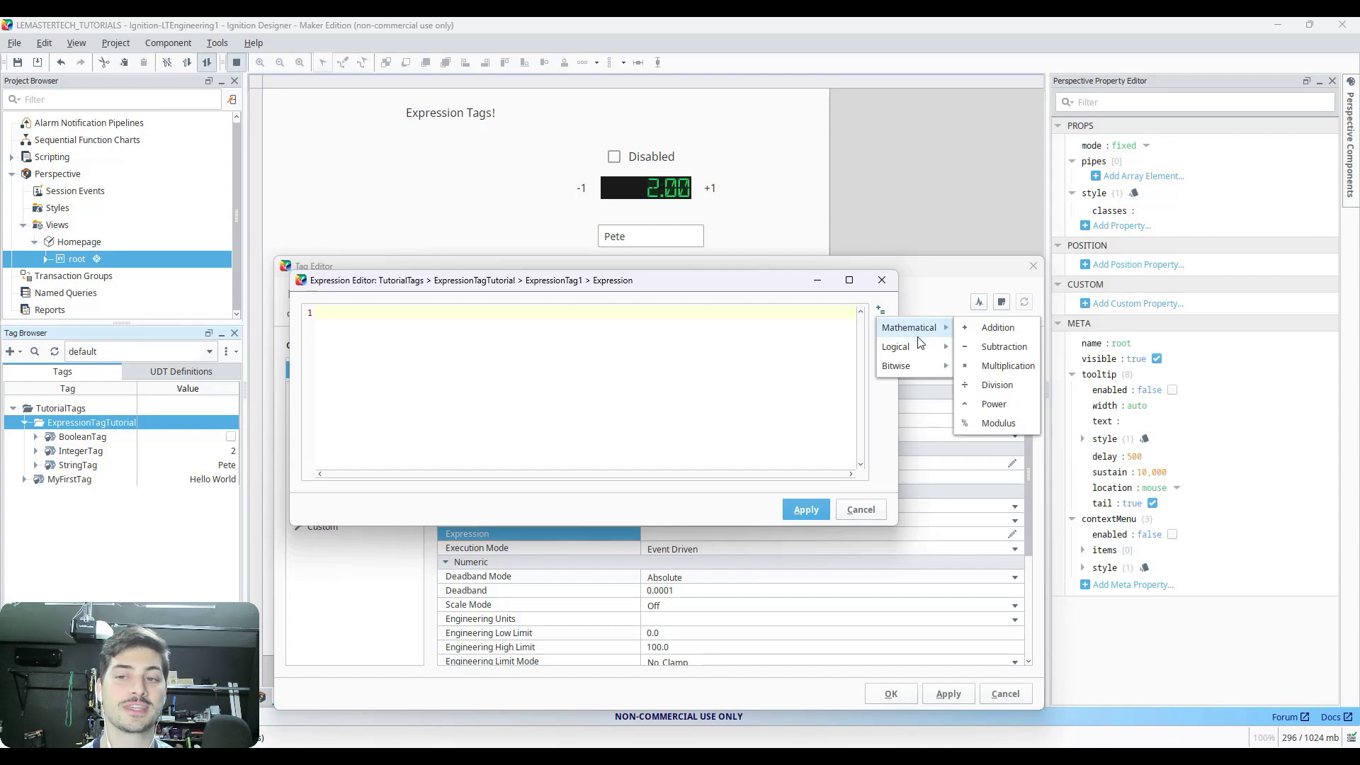
left_click(841, 343)
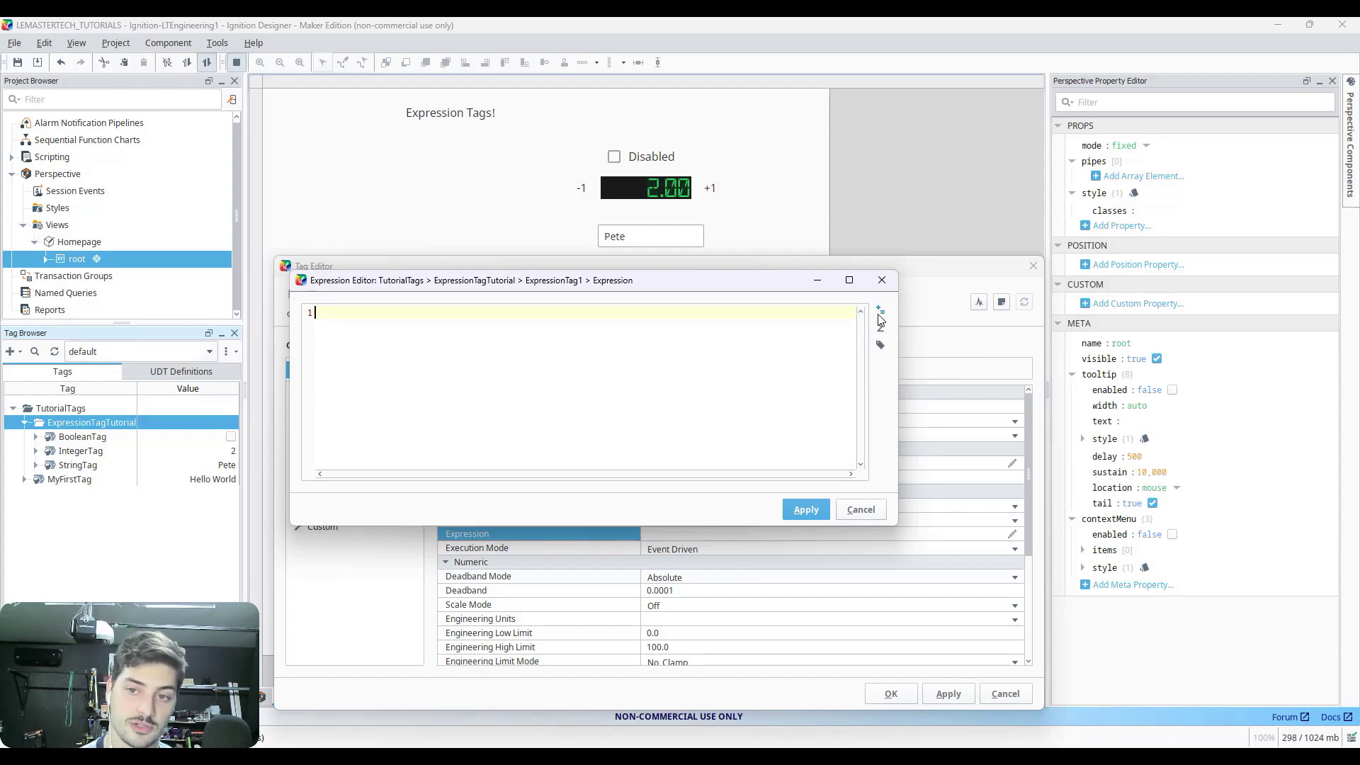
left_click(880, 314)
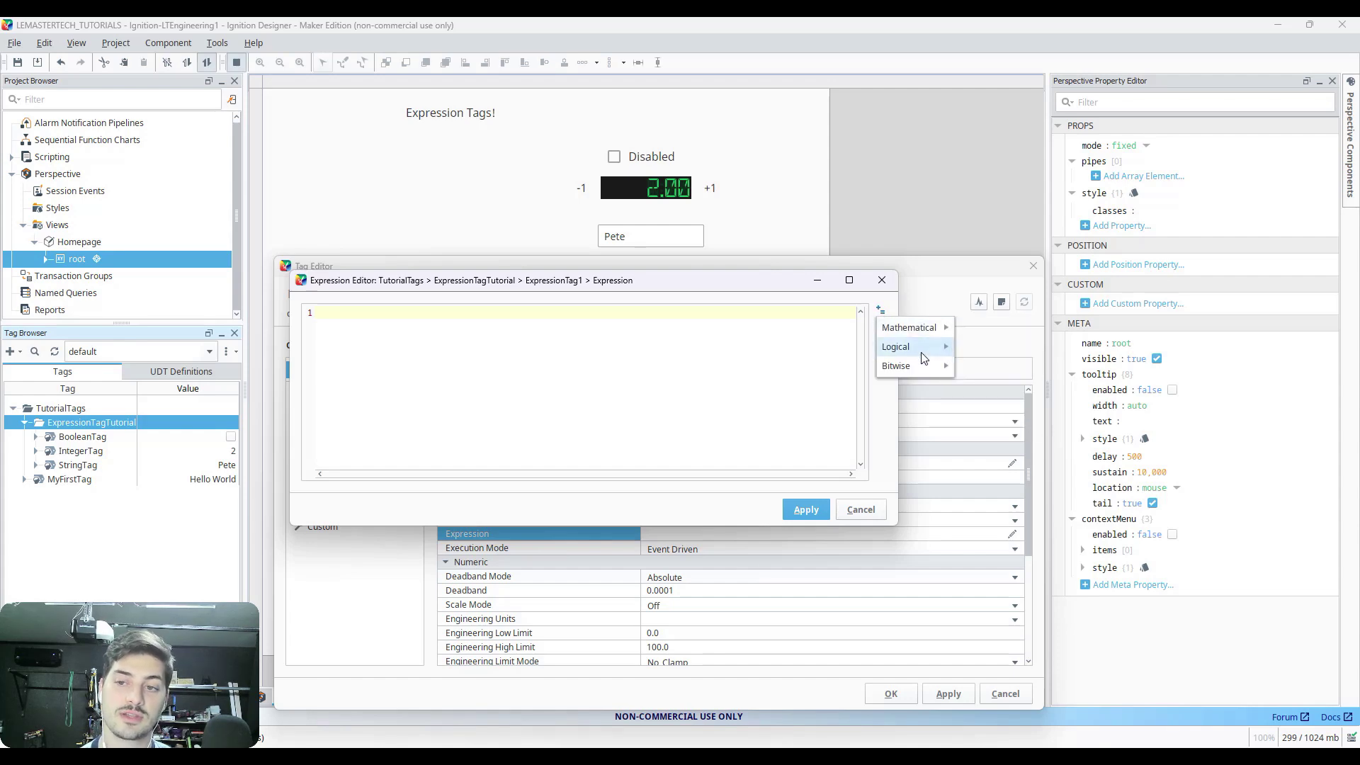
mouse_move(914, 372)
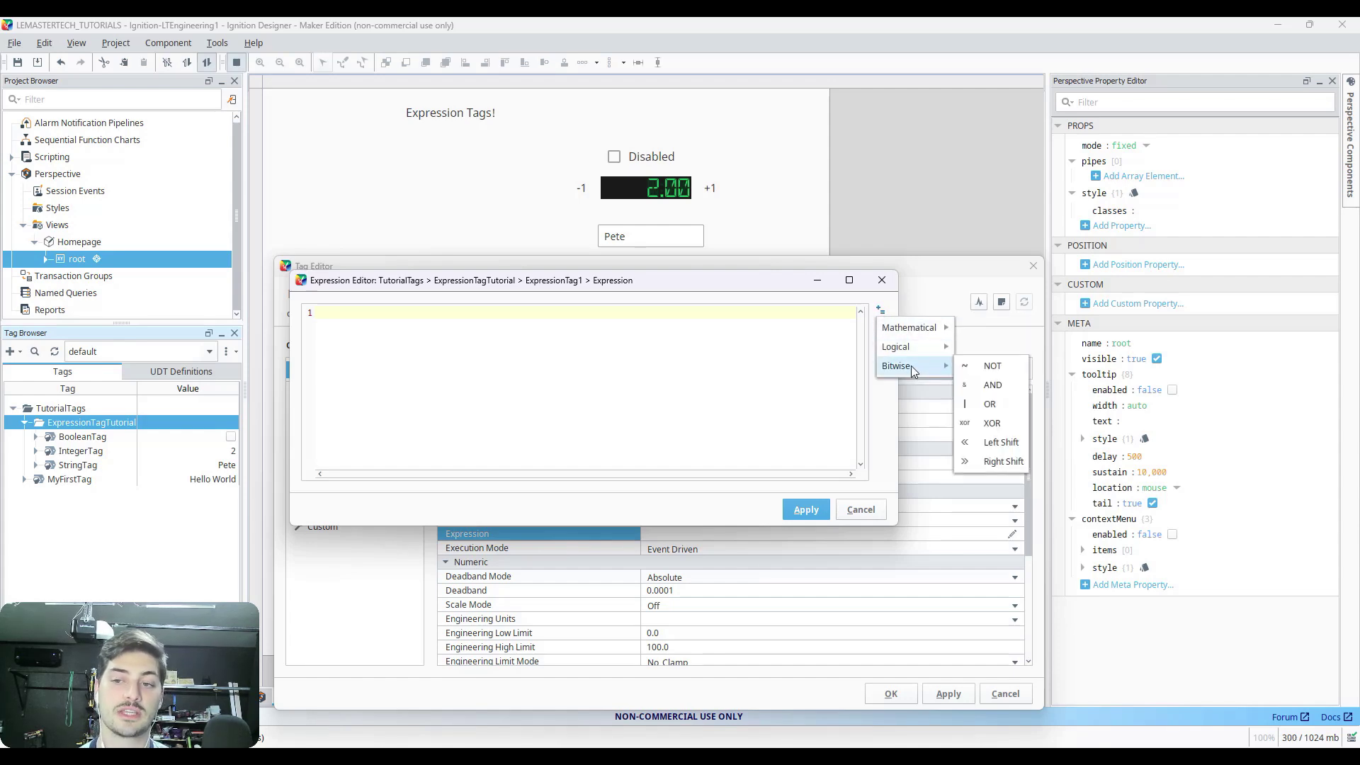
mouse_move(906, 336)
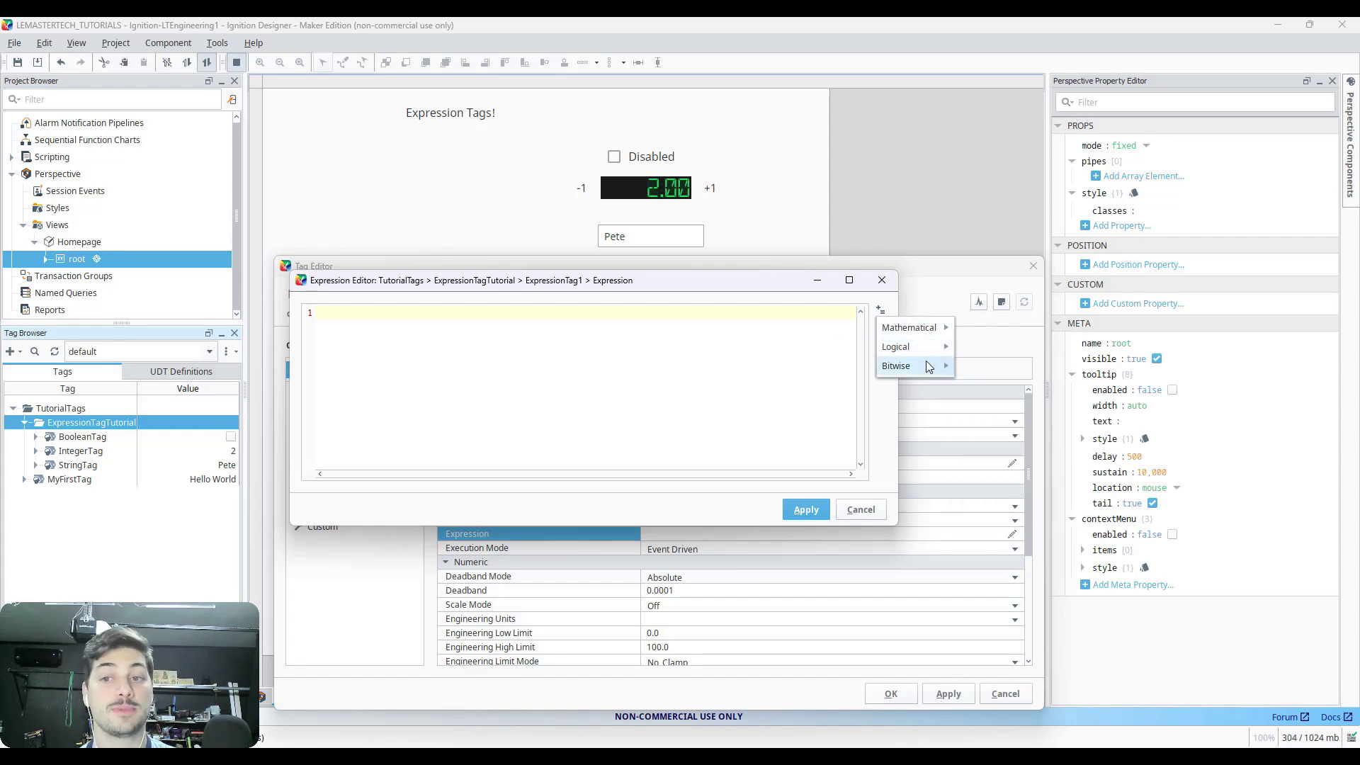
left_click(461, 369)
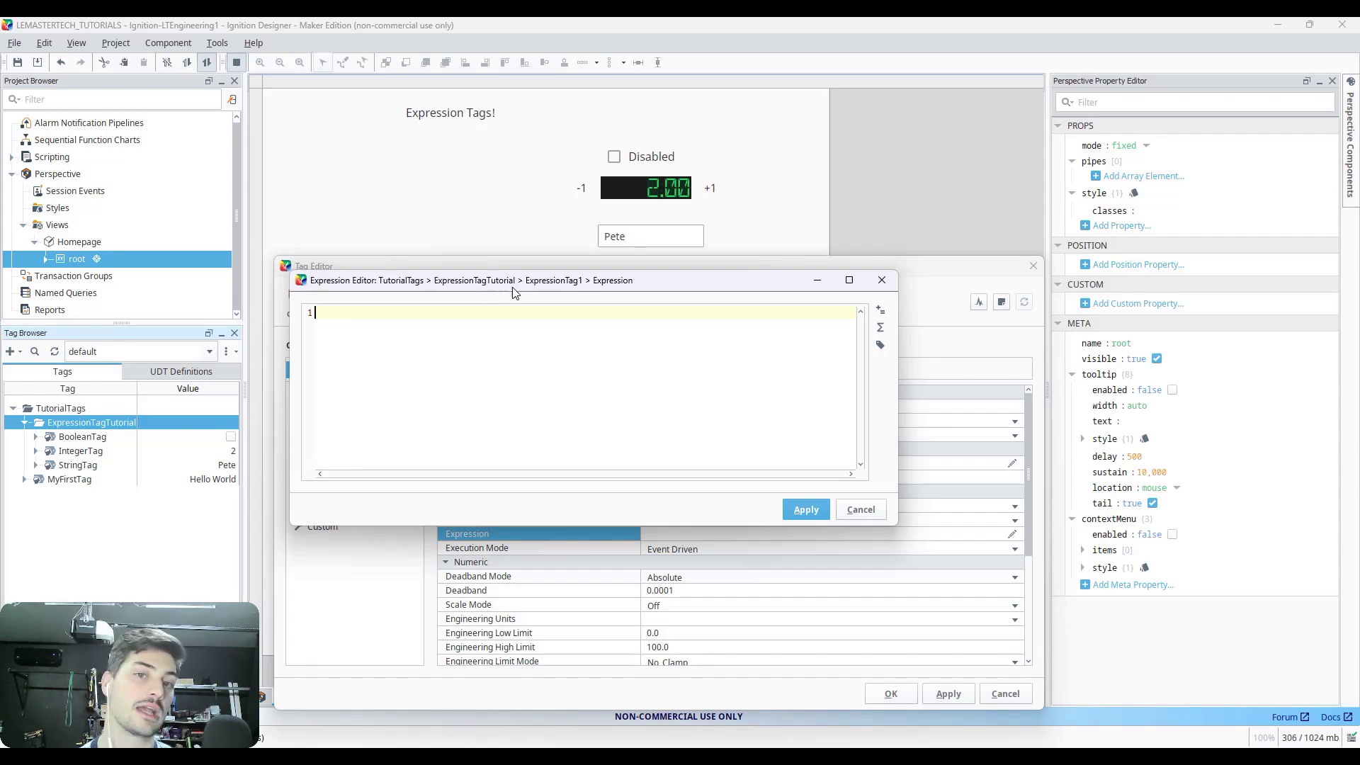
left_click_drag(512, 291, 630, 151)
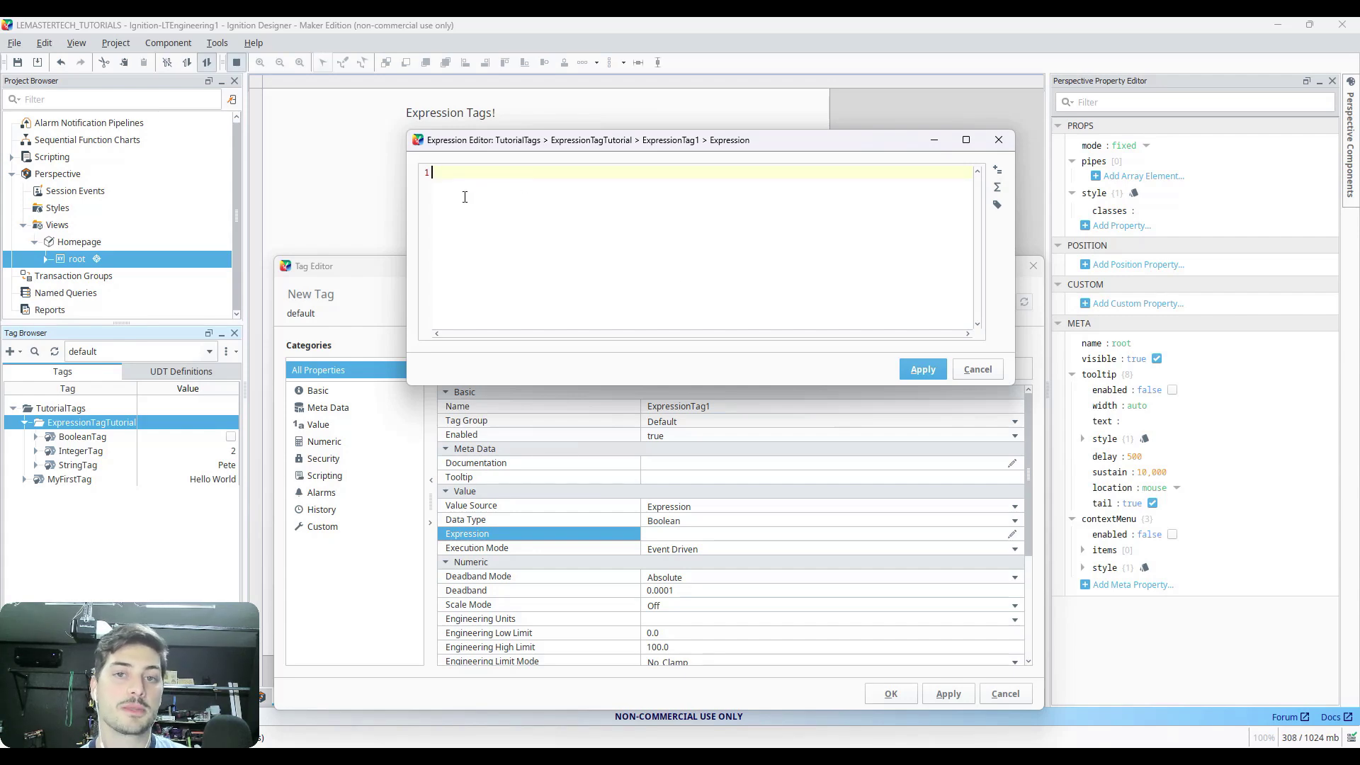
Move the Expression Editor aside and enter {} on the expression's first line.
left_click_drag(605, 144, 491, 296)
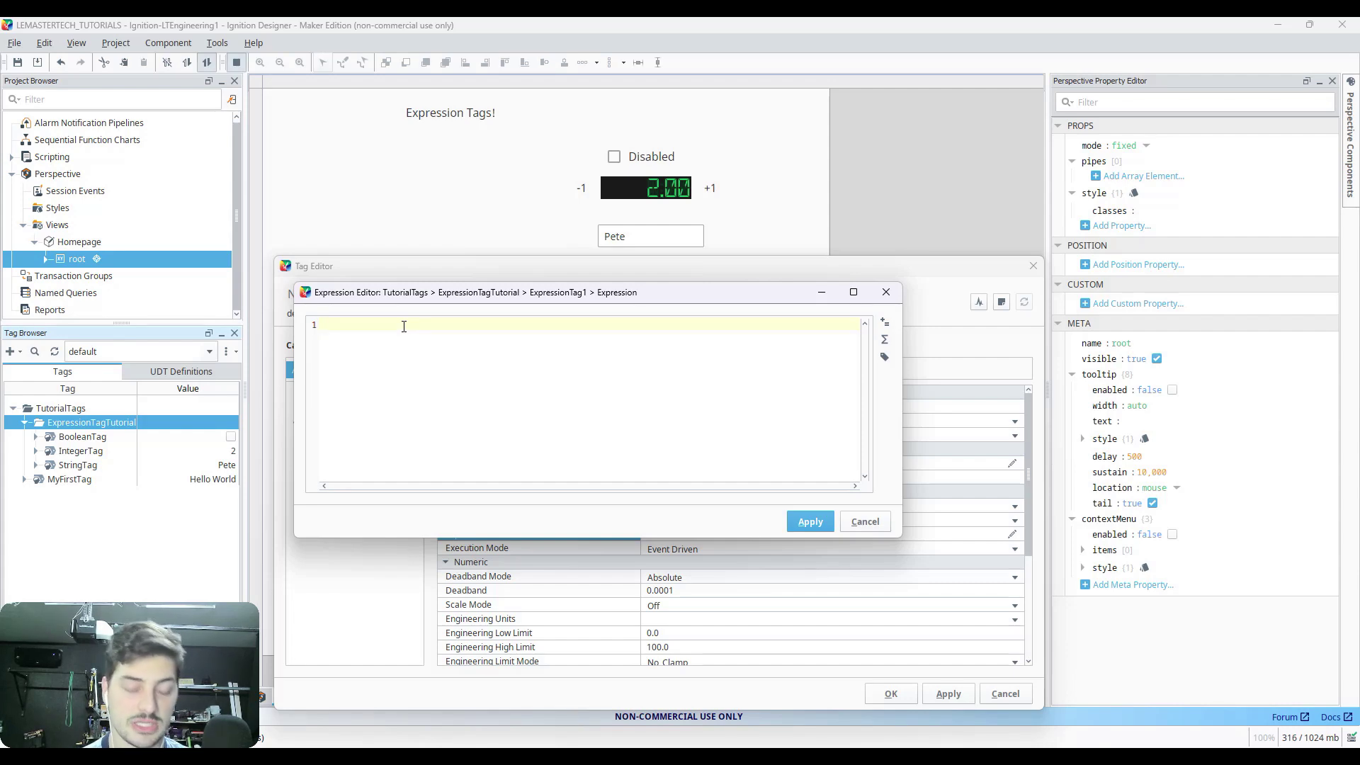
type("{}")
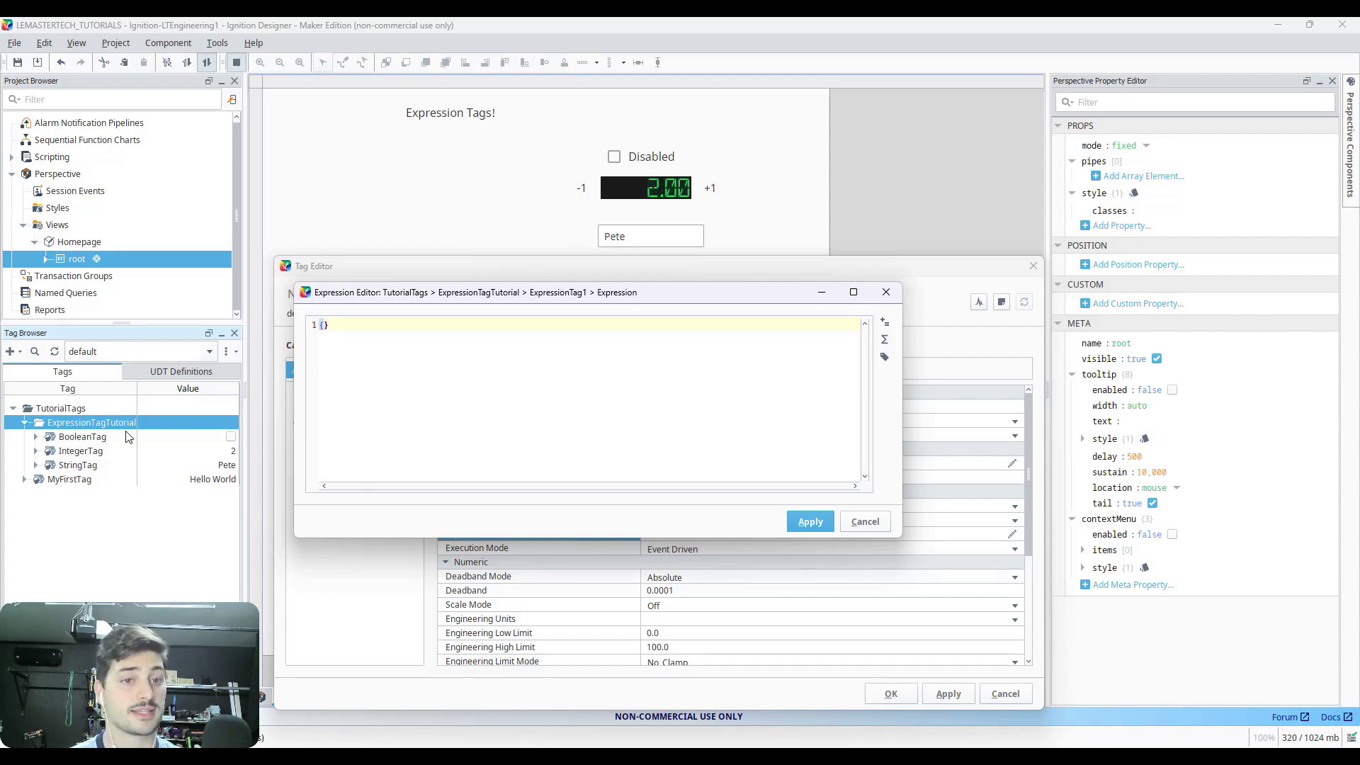
right_click(87, 438)
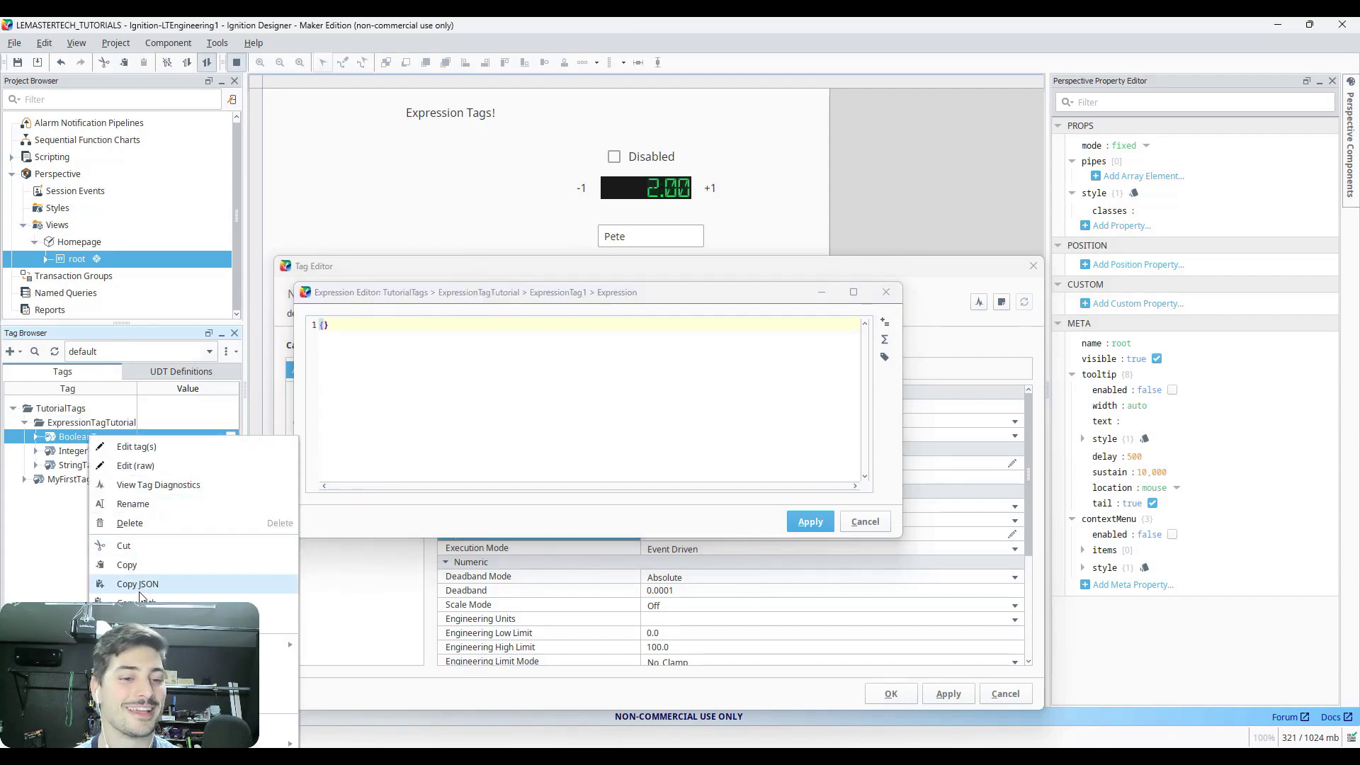
Paste BooleanTag's path into the braces, add '= True &&', and tick the Homepage checkbox.
left_click(325, 326)
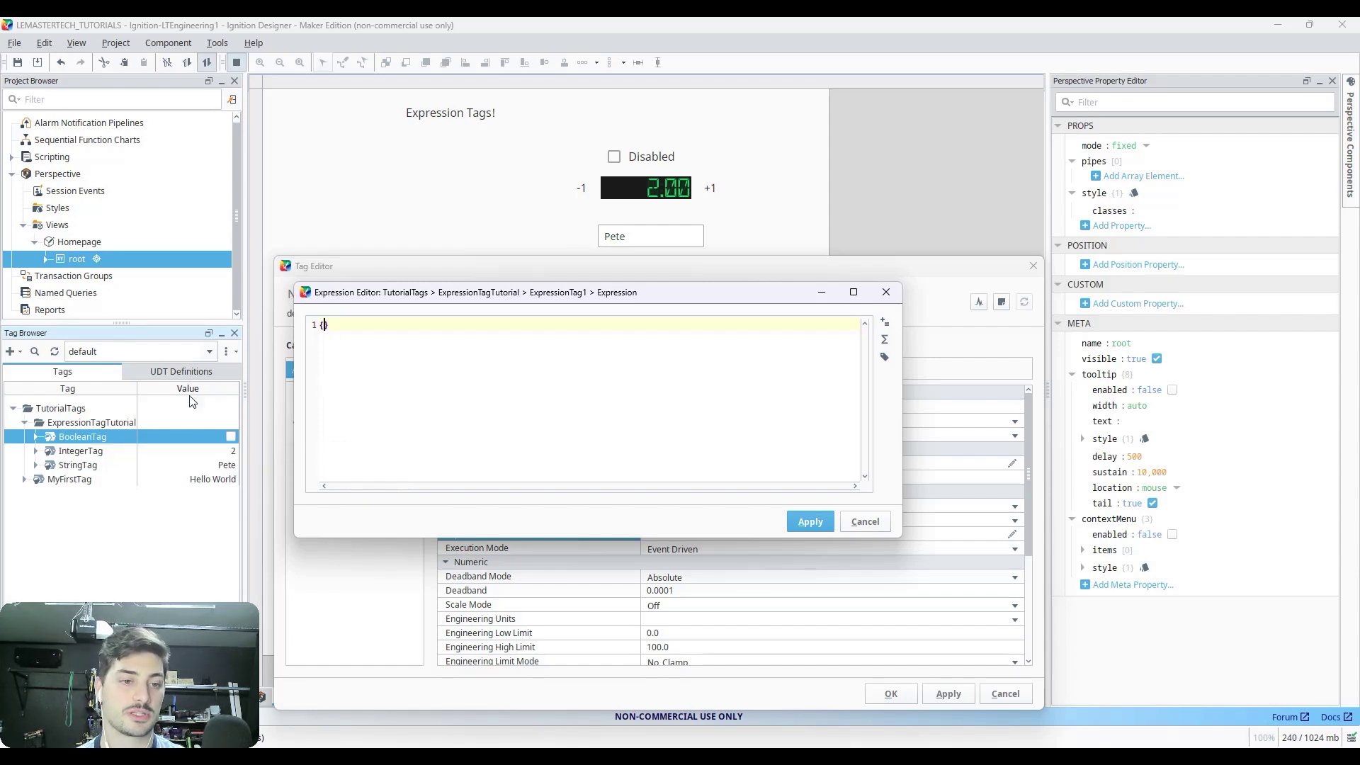
right_click(74, 435)
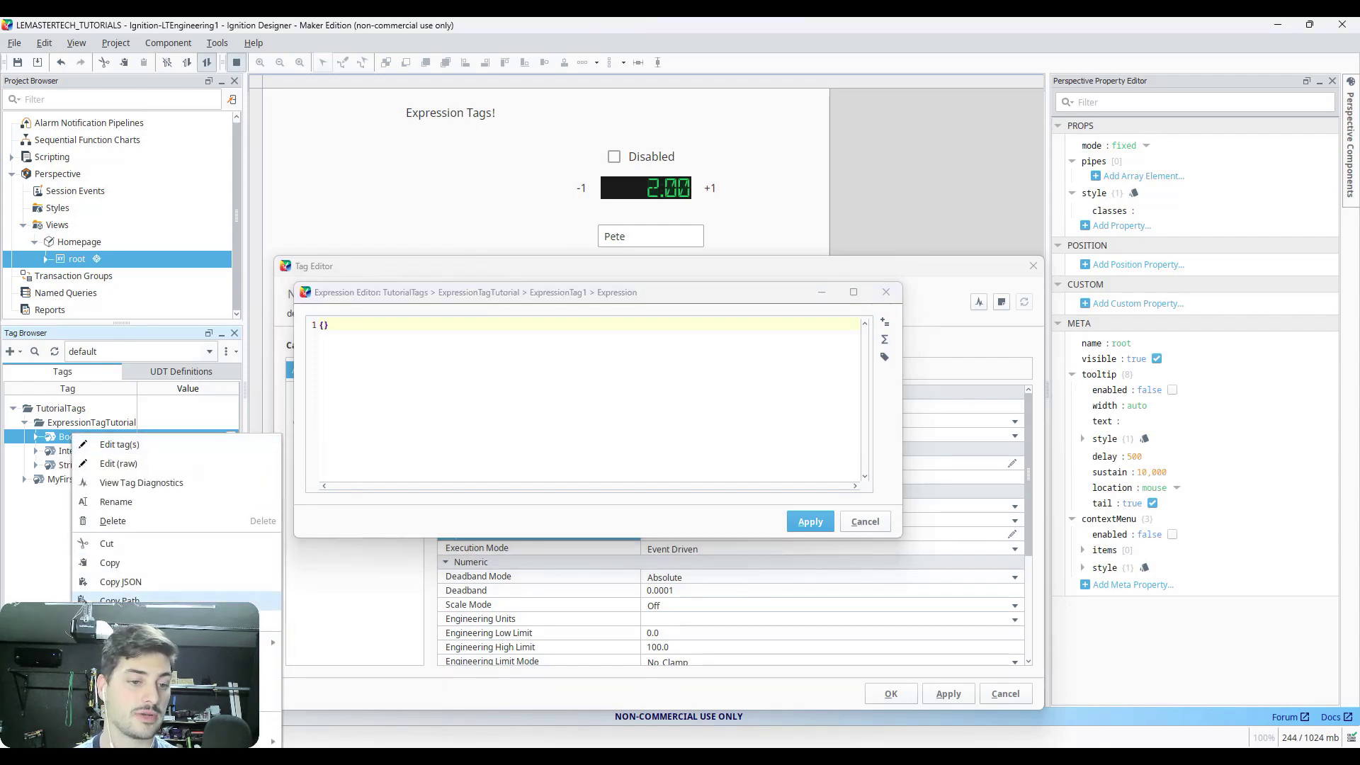
left_click(120, 601)
left_click(321, 413)
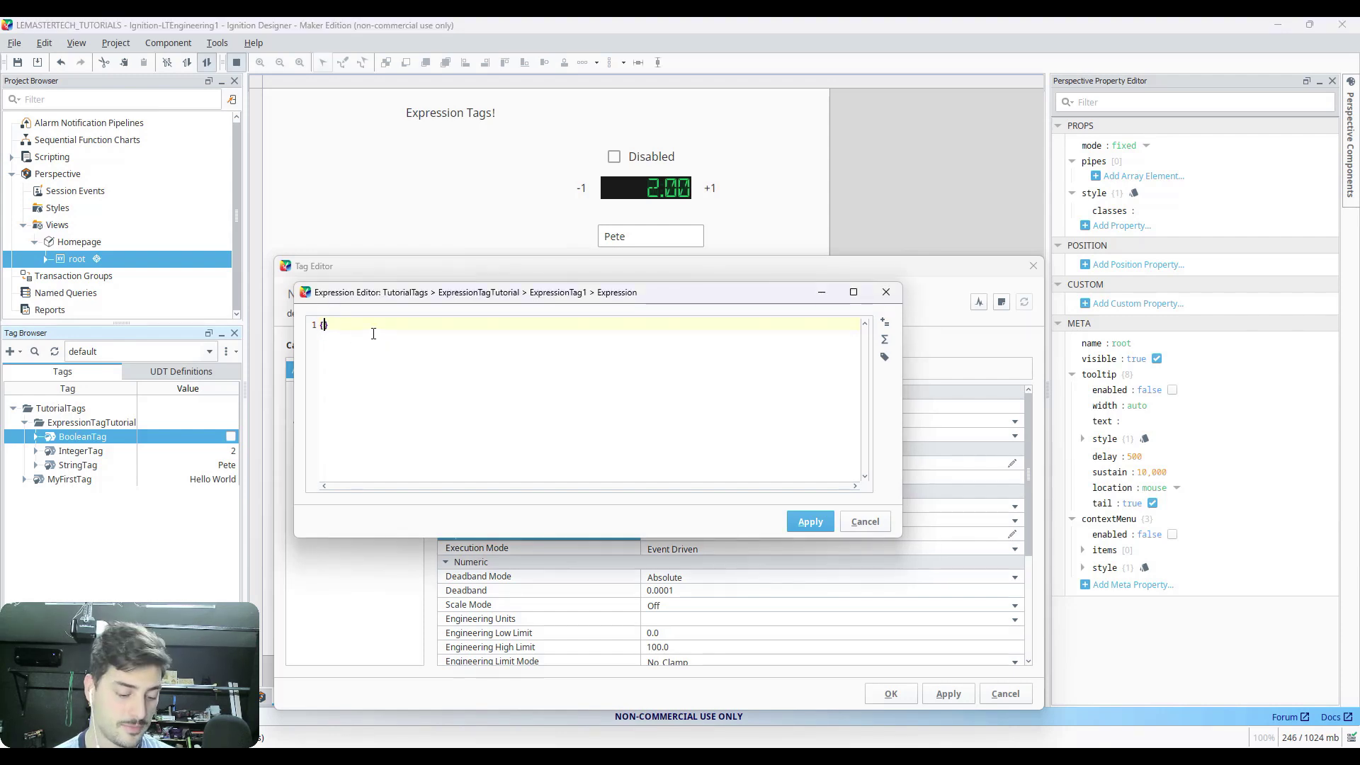
key("ctrl+v")
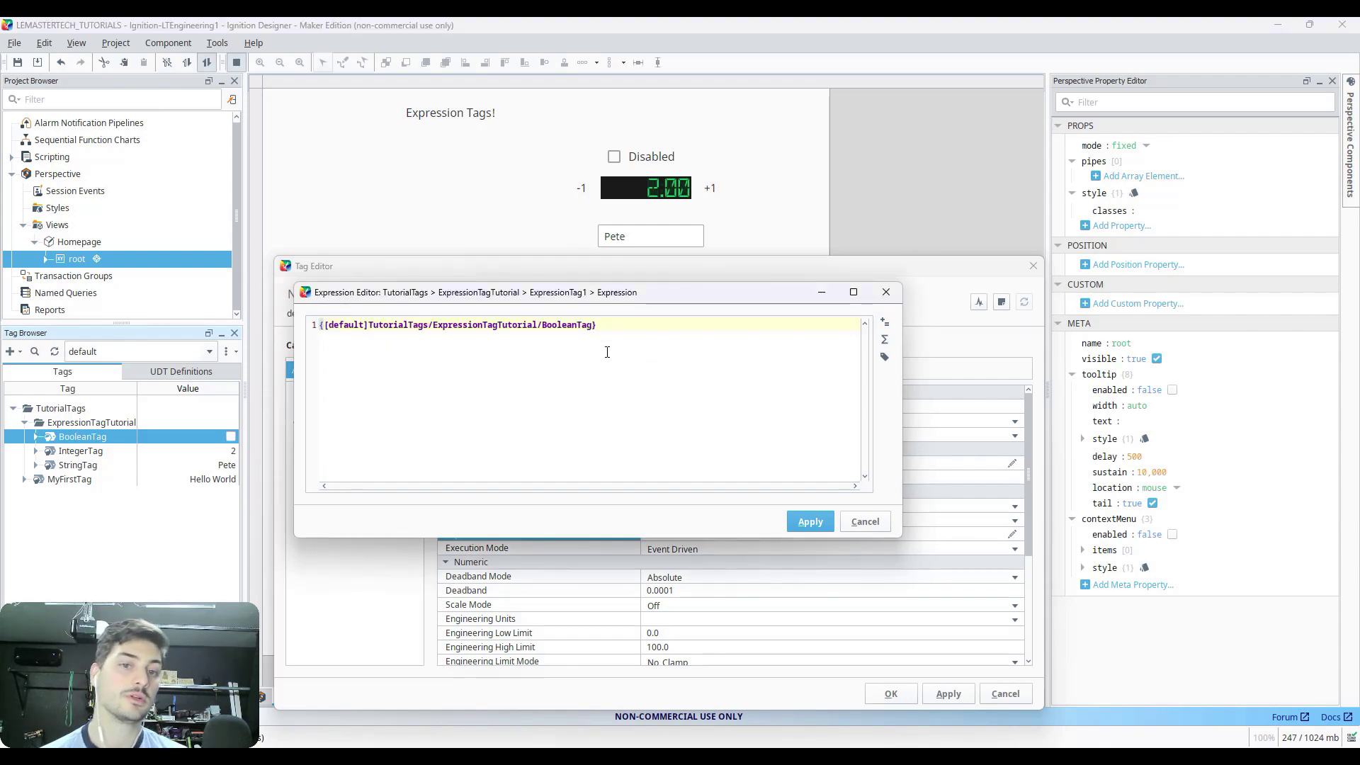
left_click_drag(623, 321, 231, 335)
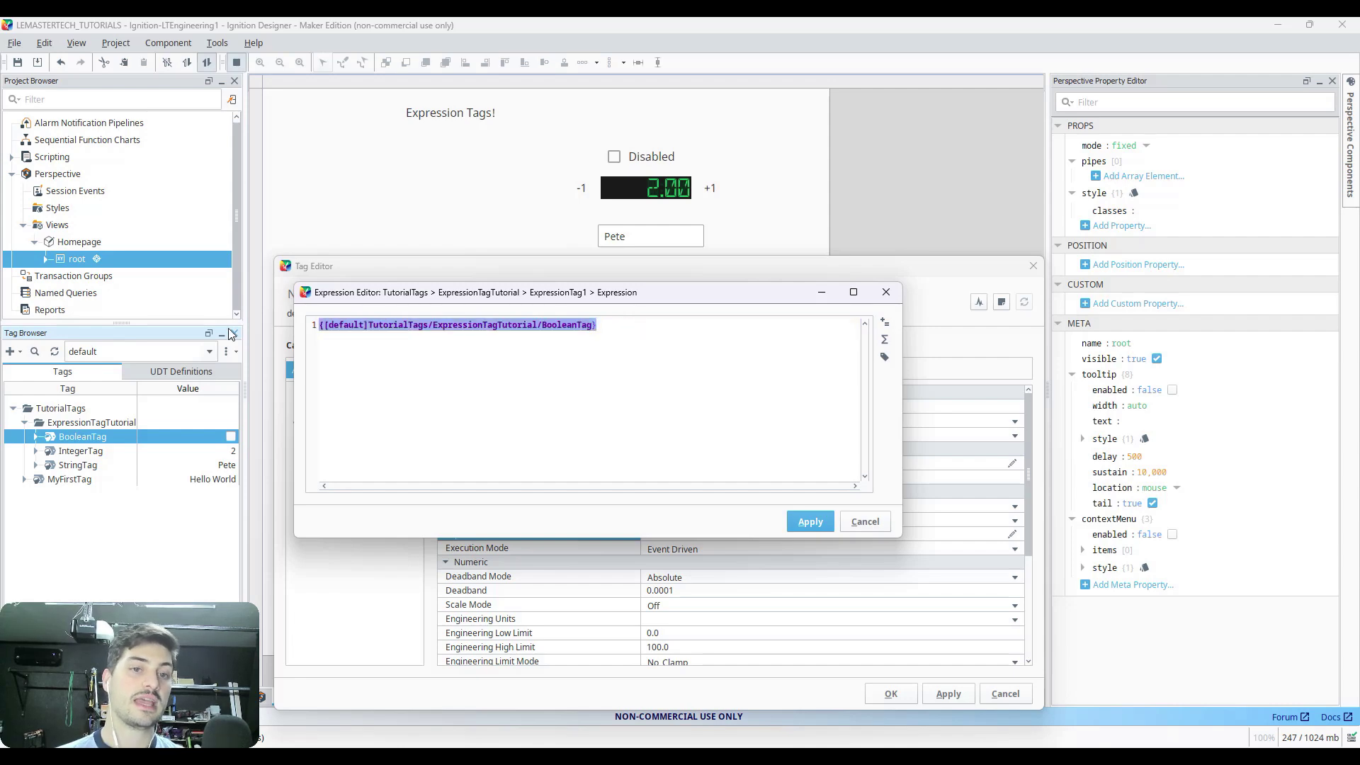
left_click(634, 331)
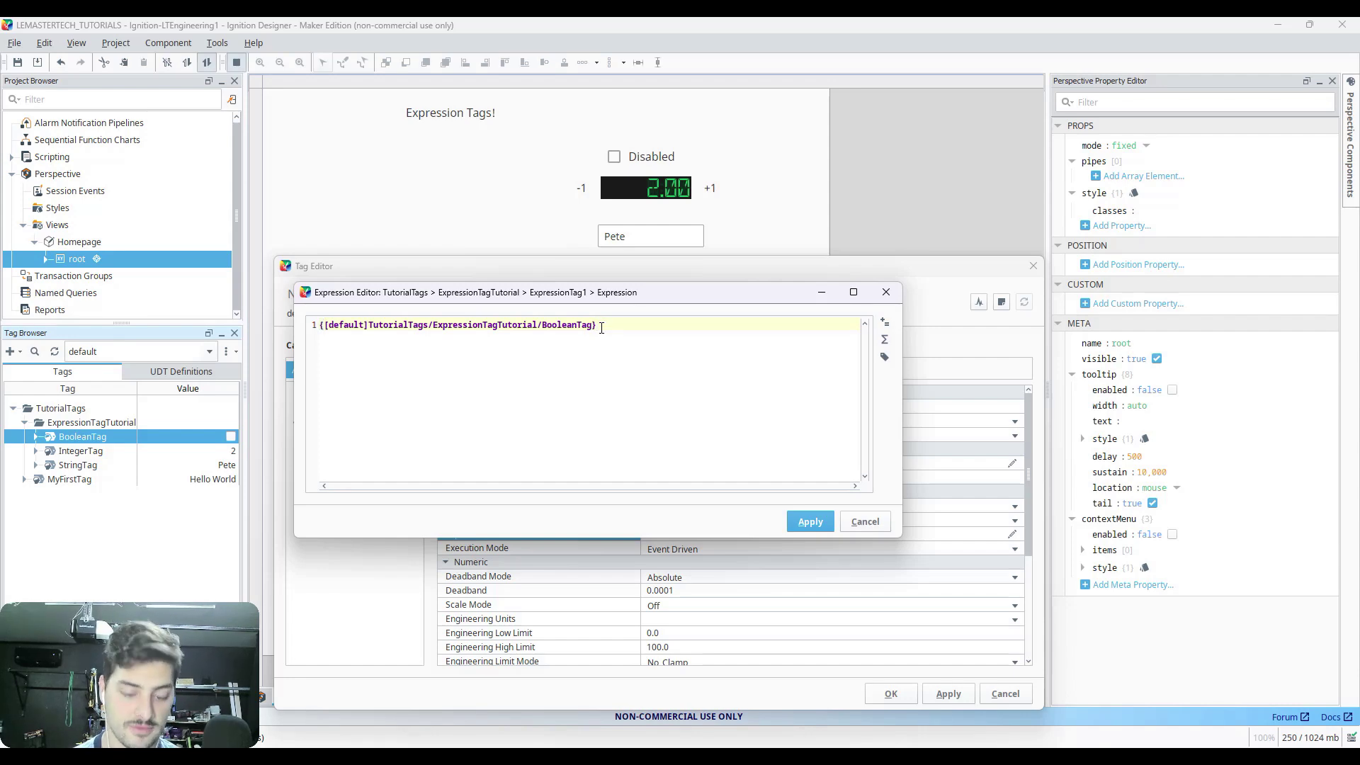
type("= ")
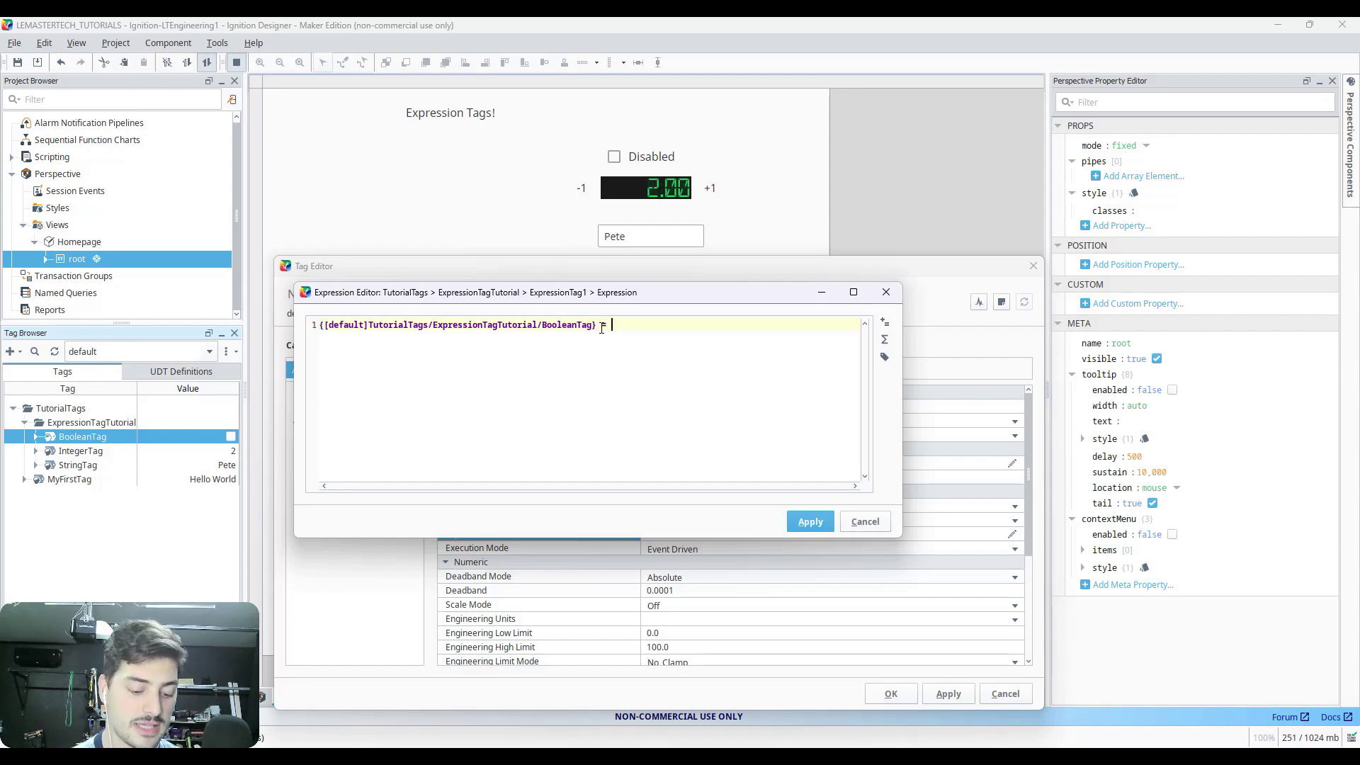
type("True")
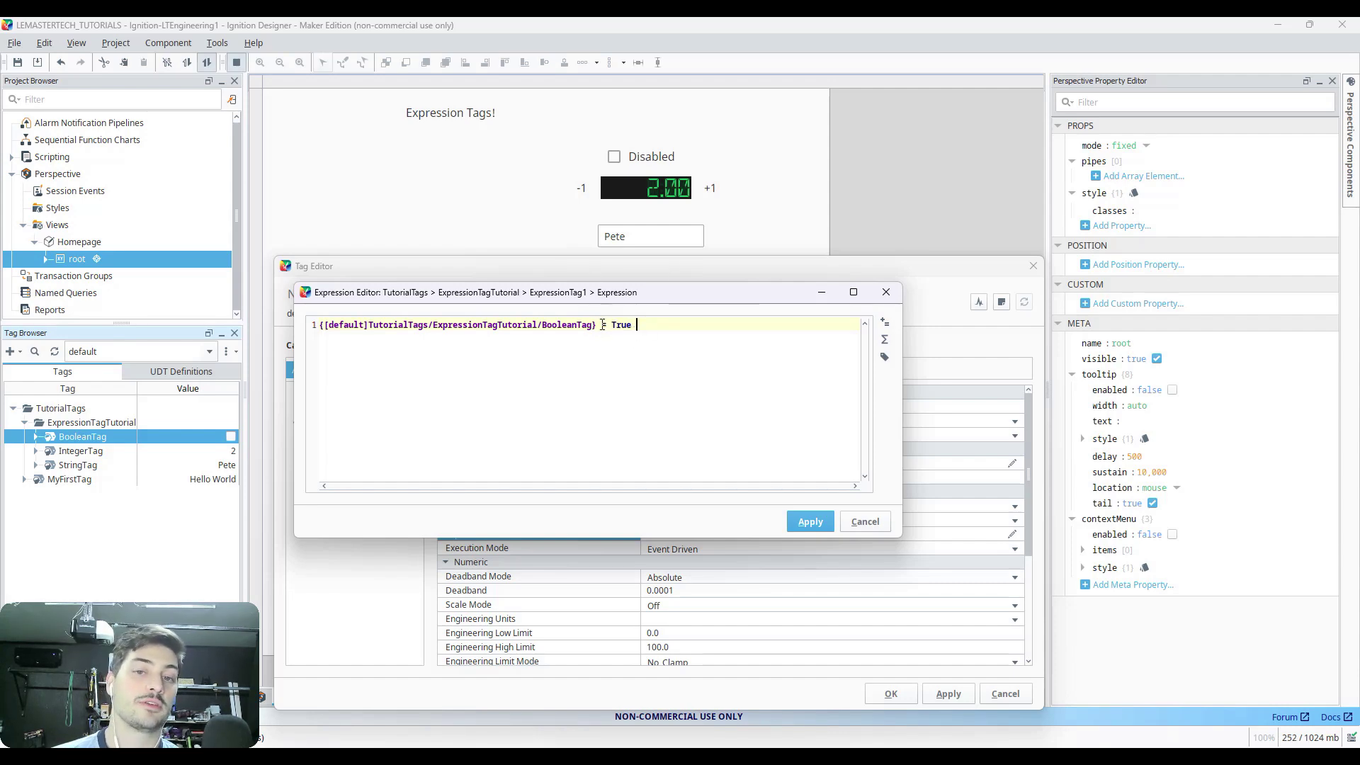
left_click(614, 160)
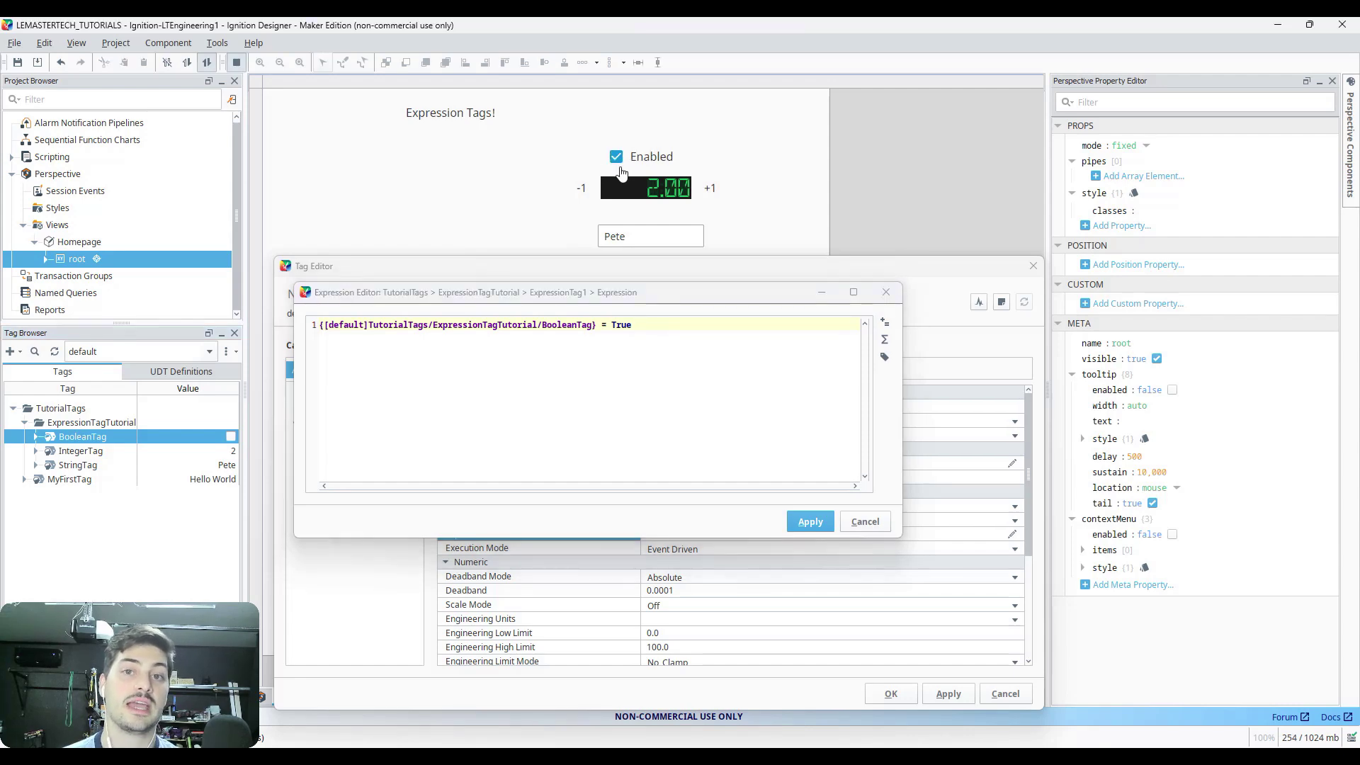
left_click(640, 331)
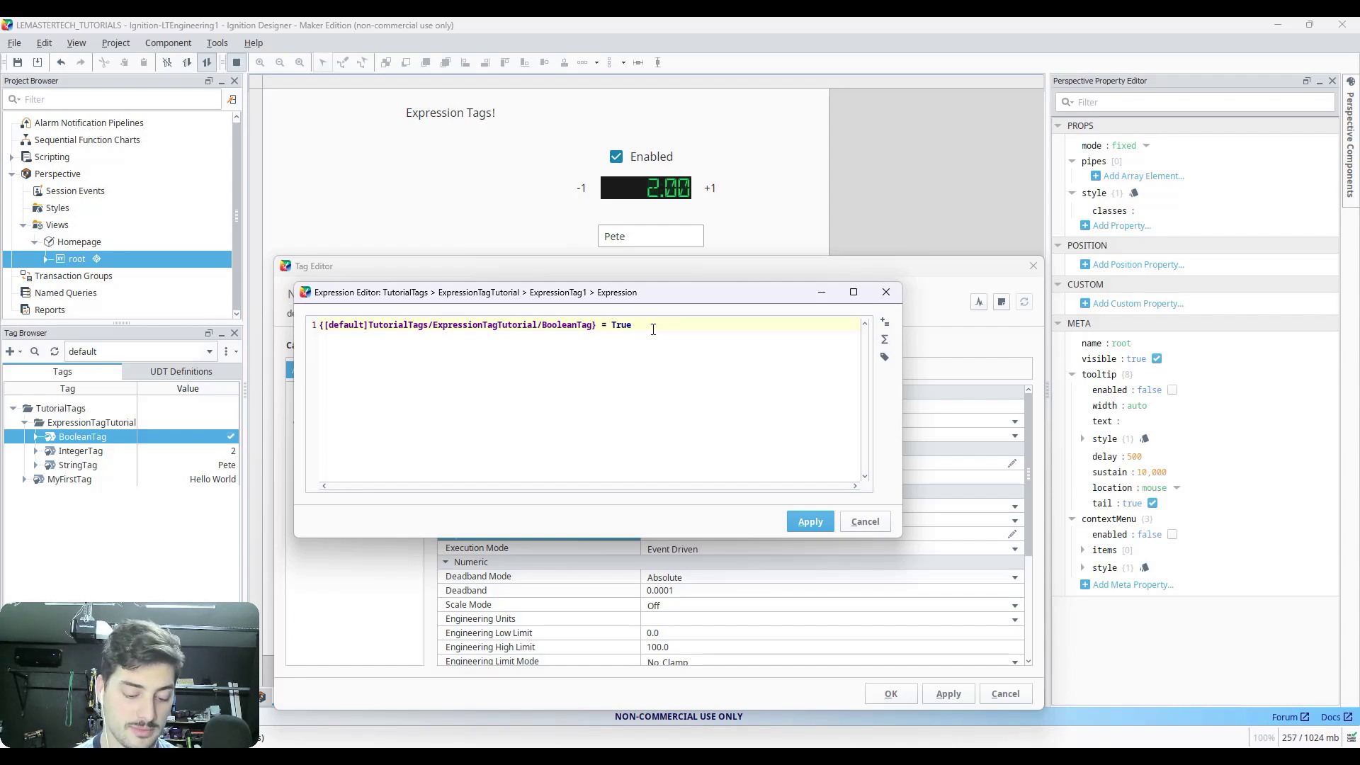
type("&& ")
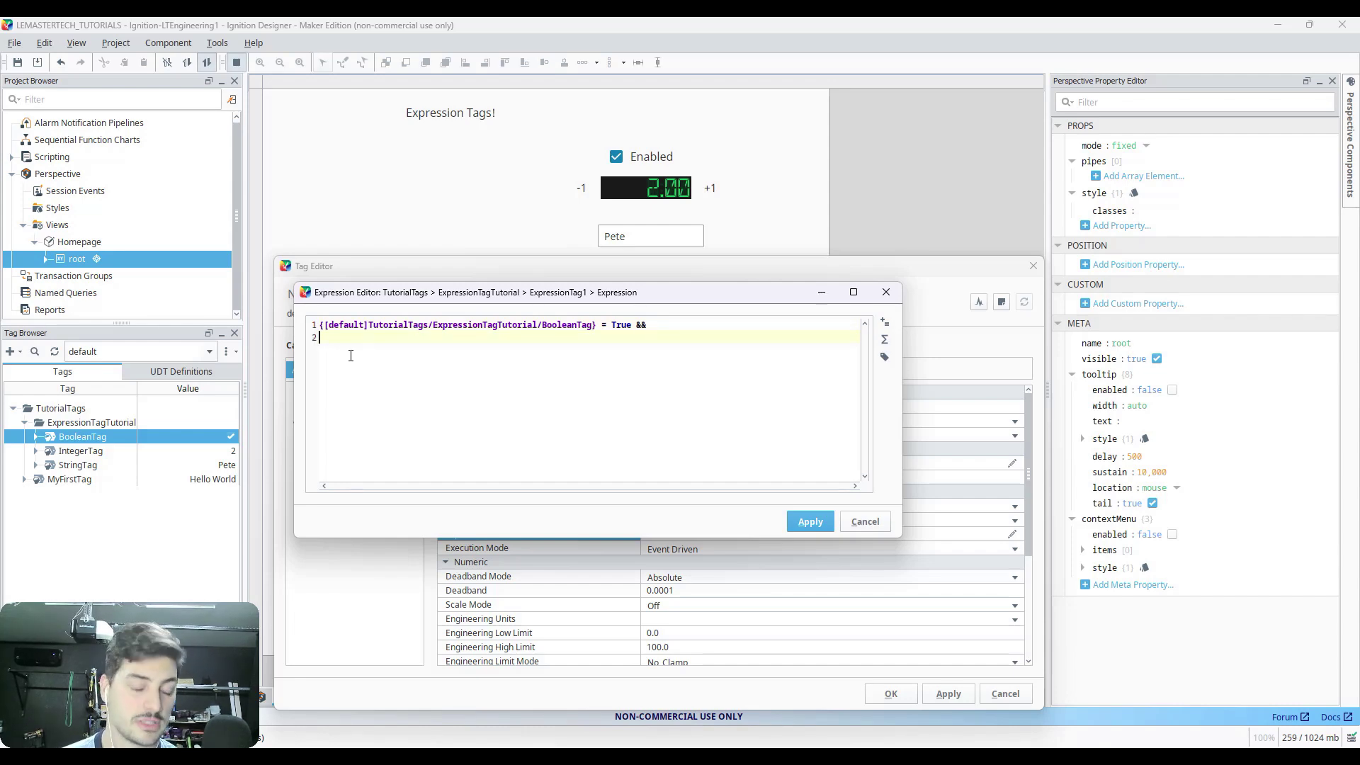
type("{}")
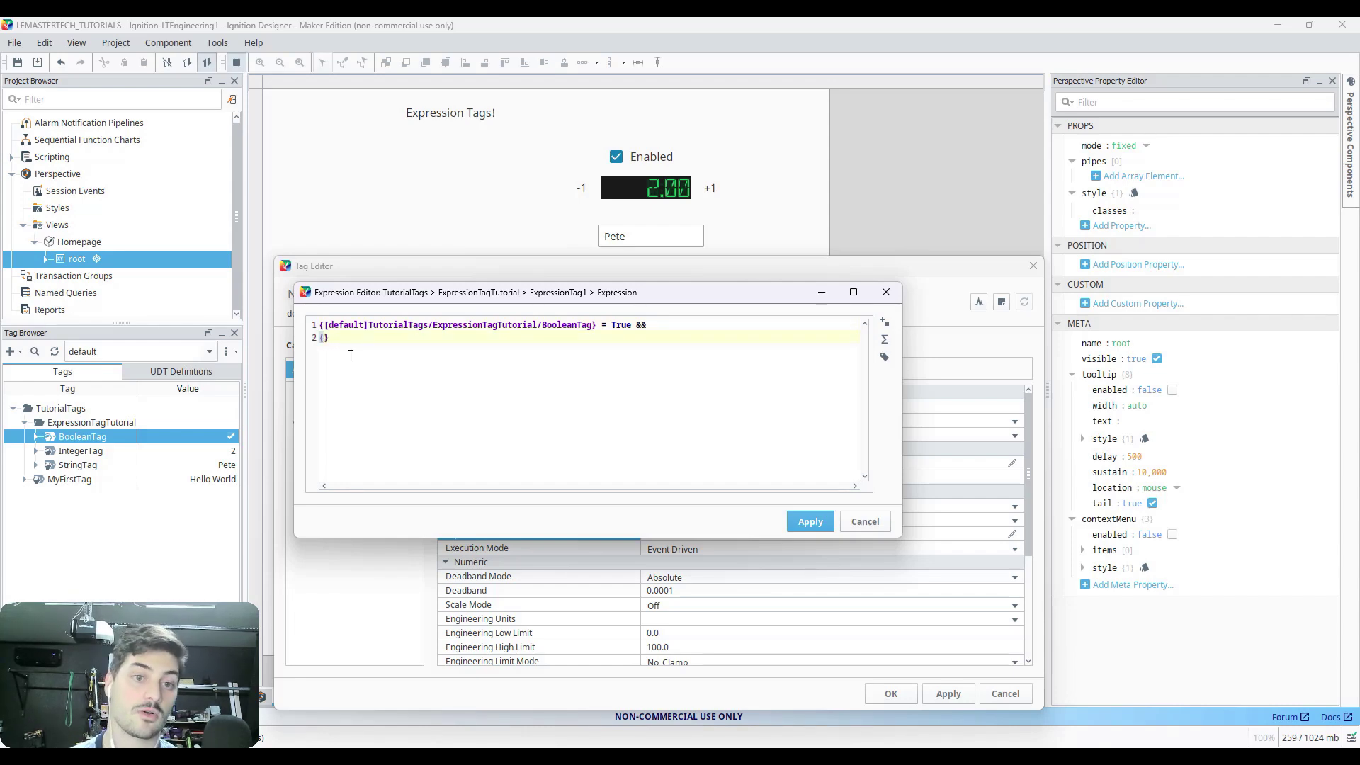
Paste IntegerTag's path into line 2's braces, then delete it again.
right_click(82, 452)
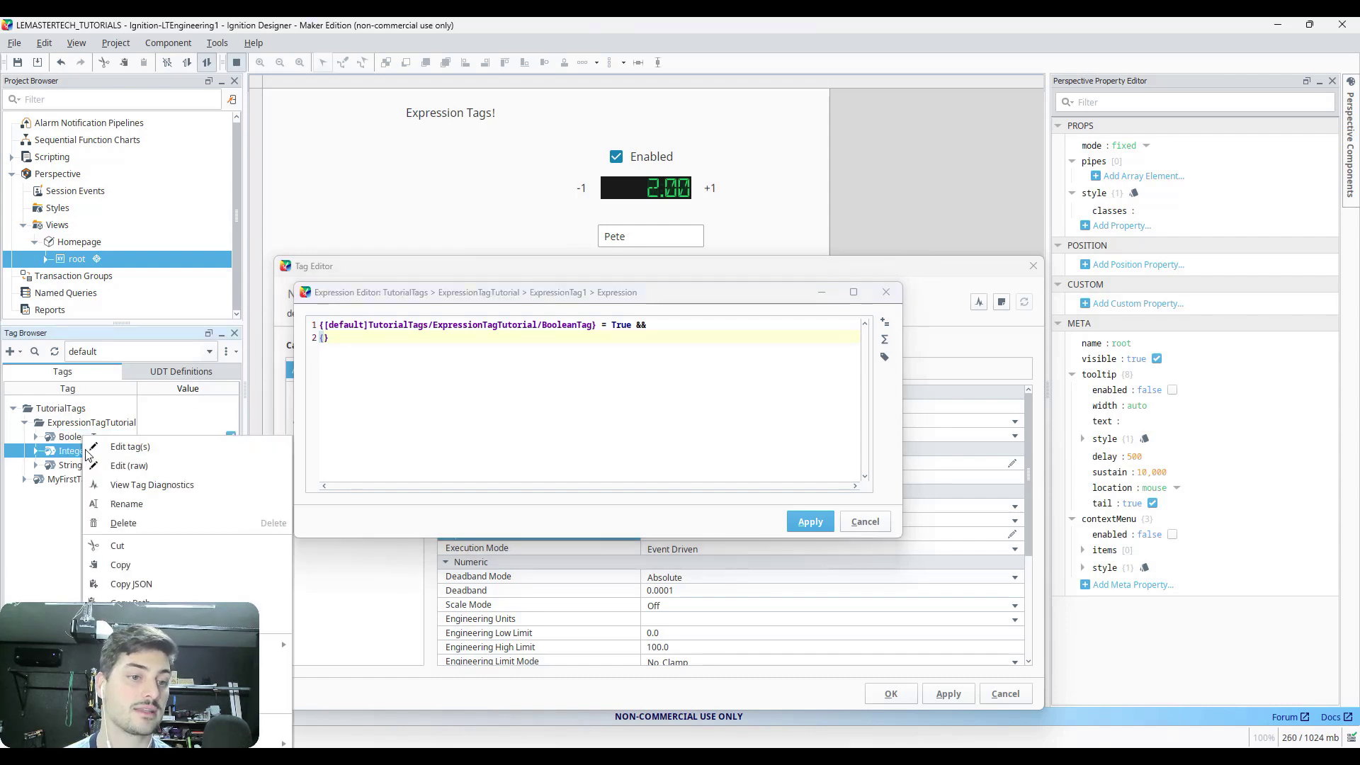
left_click(156, 586)
left_click(324, 339)
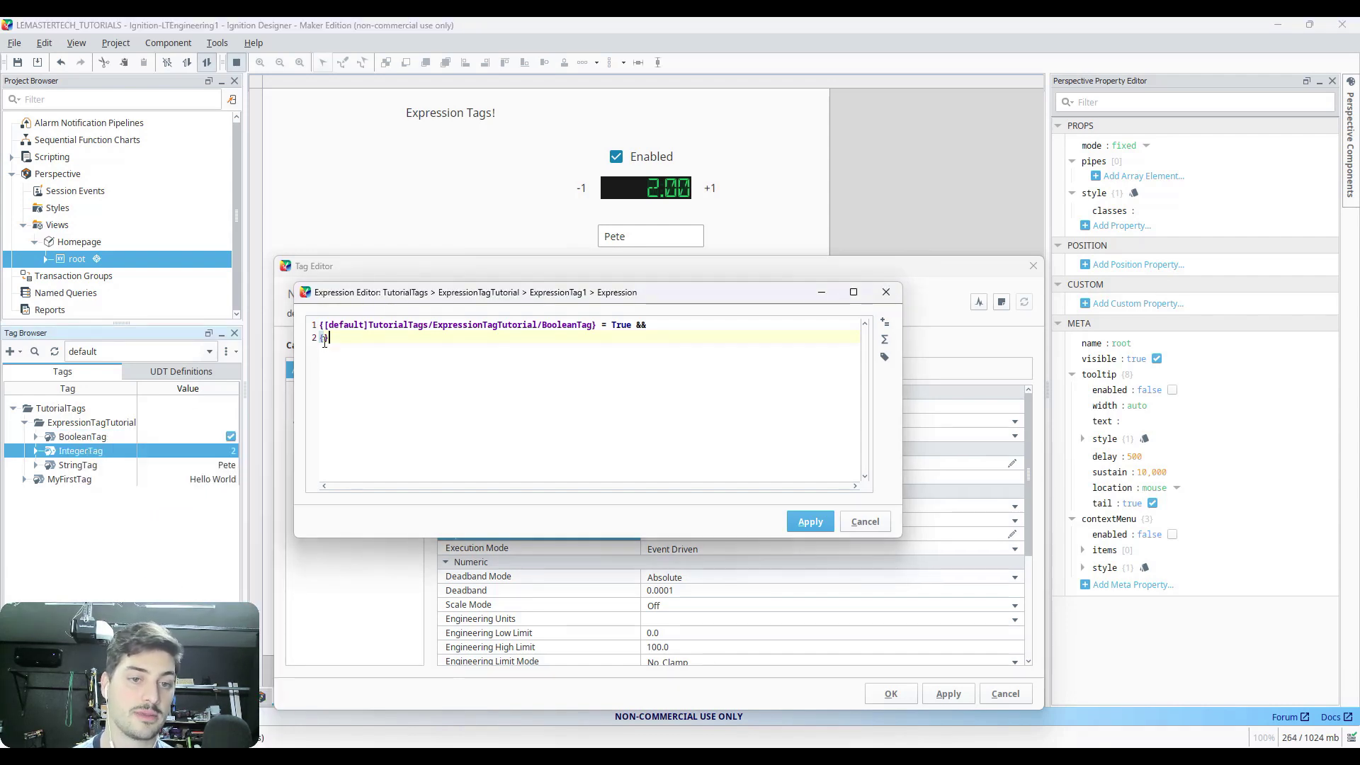
key("ctrl+v")
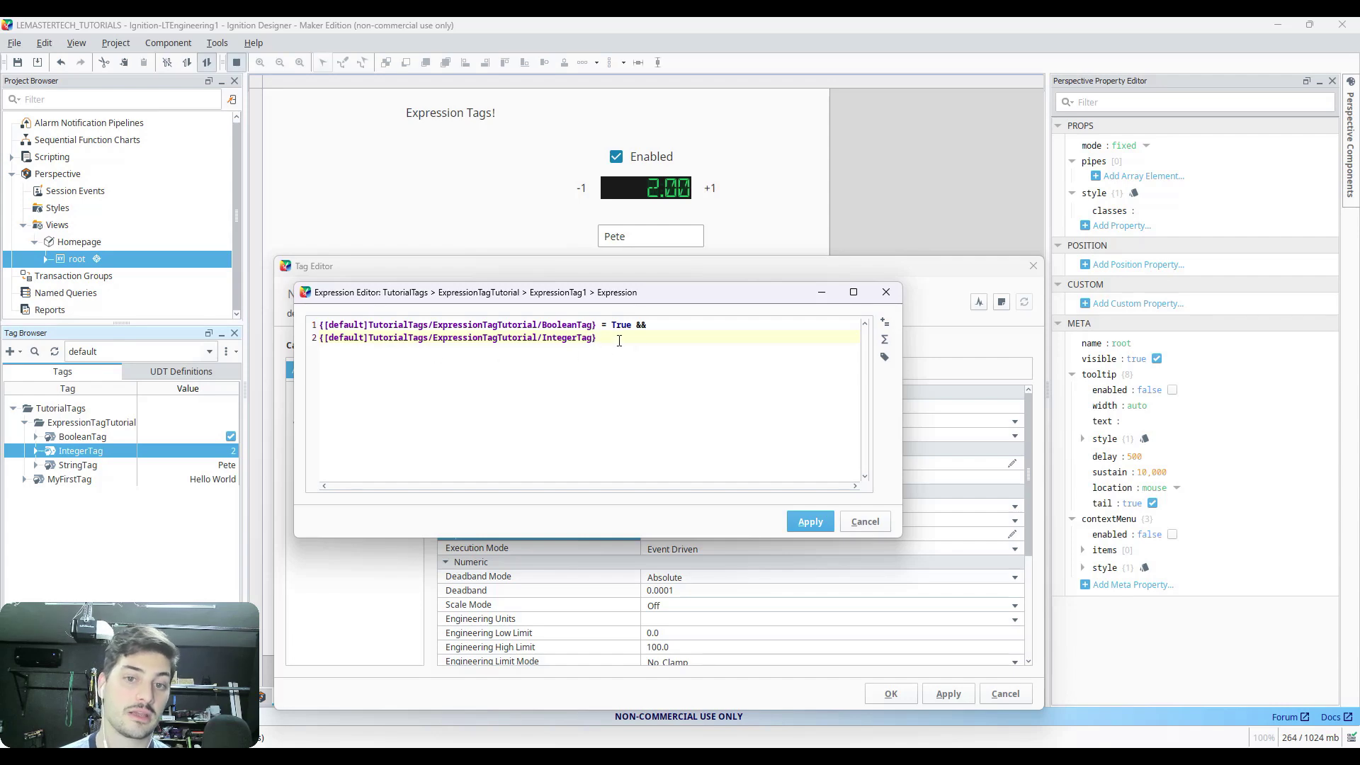
left_click_drag(597, 339, 270, 339)
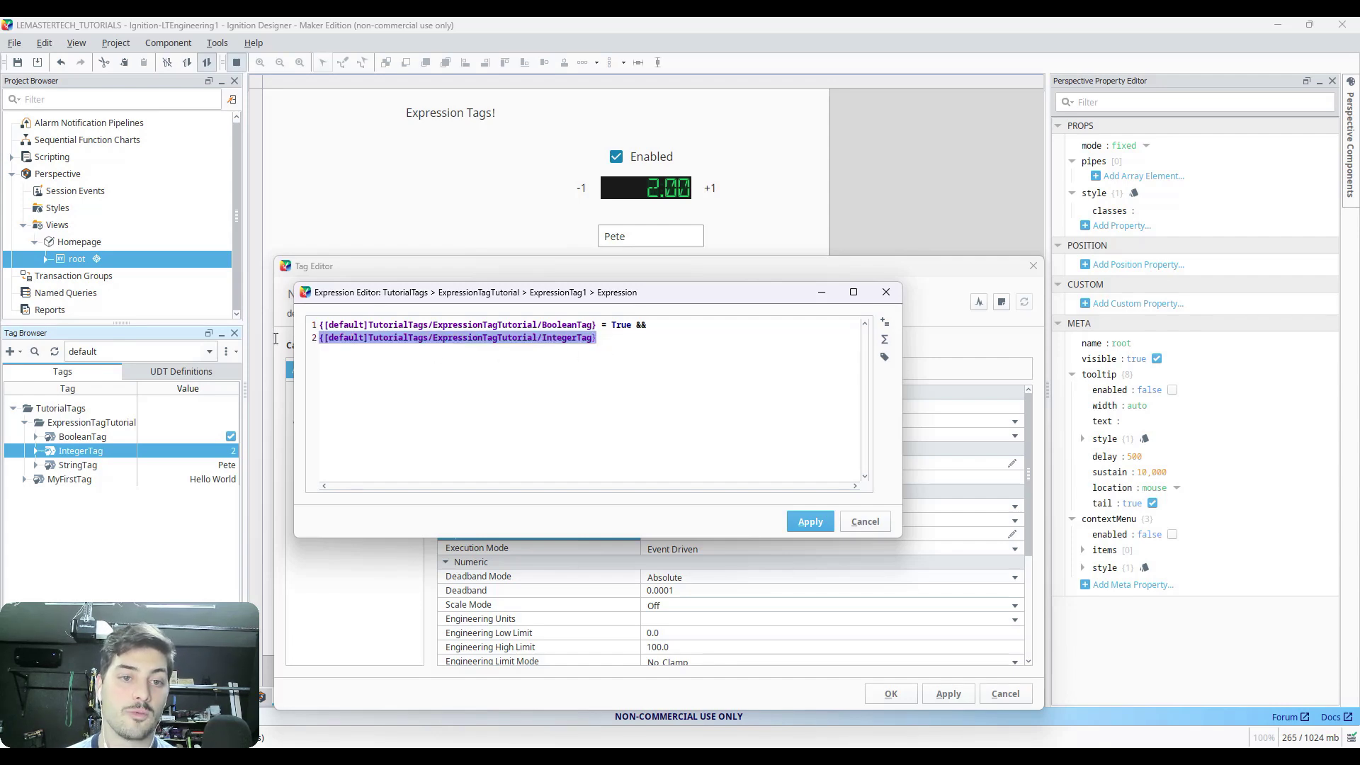
key("BackSpace")
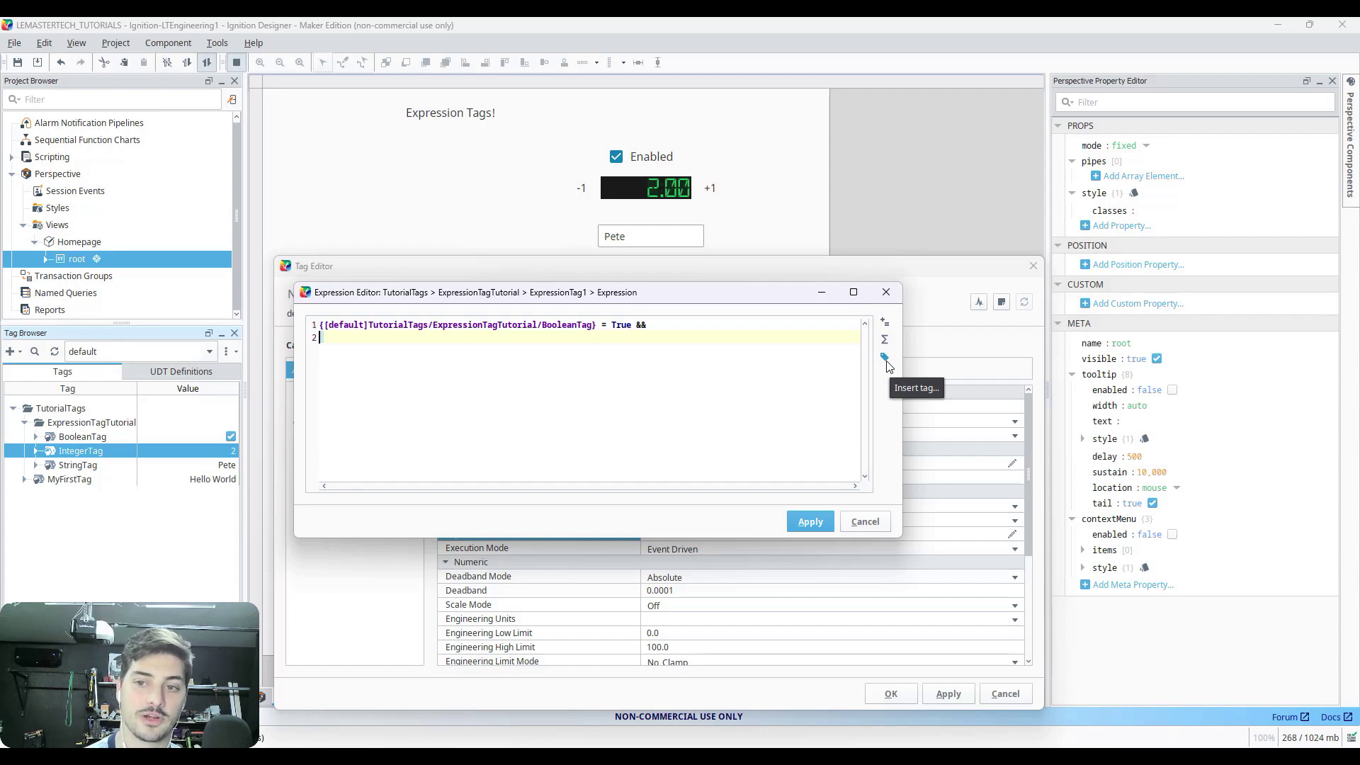
left_click(885, 358)
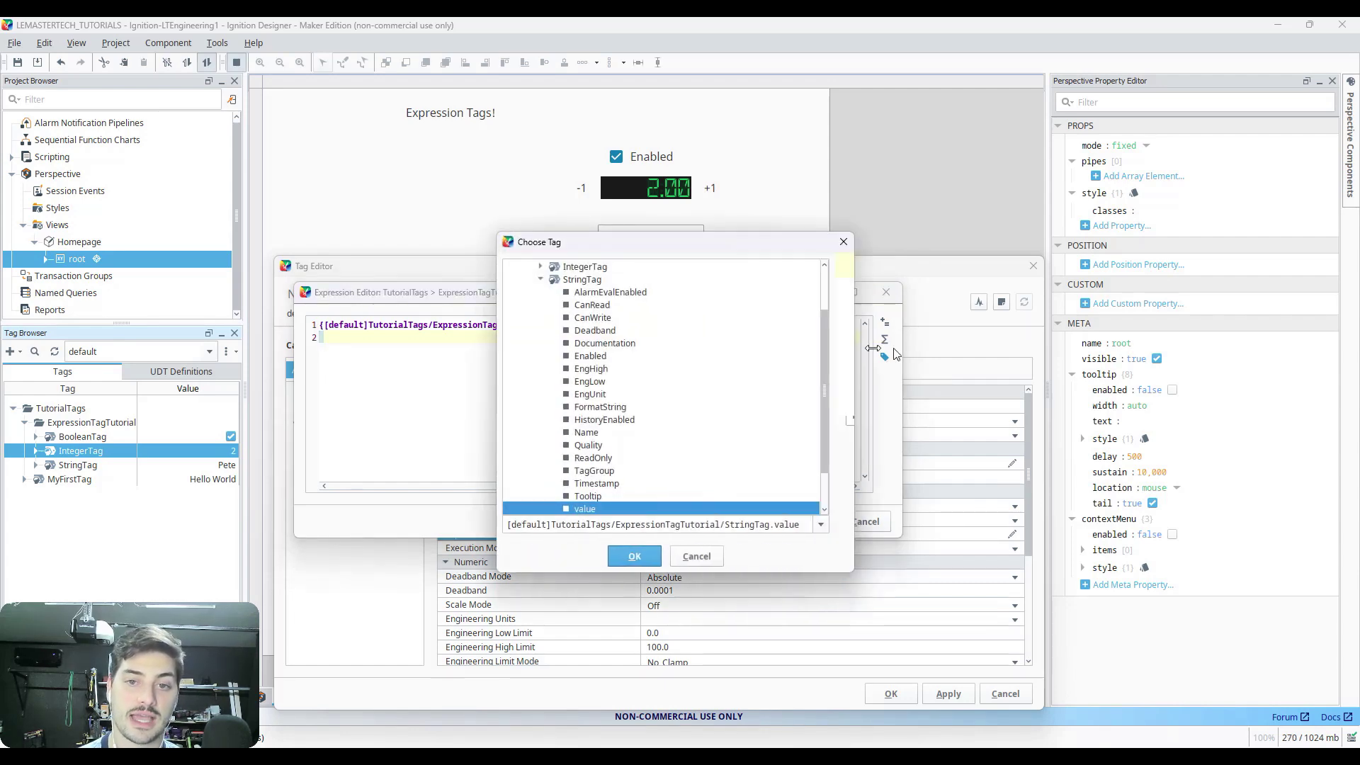
Insert an IntegerTag reference on line 2 using the tag picker.
left_click(582, 280)
left_click(540, 280)
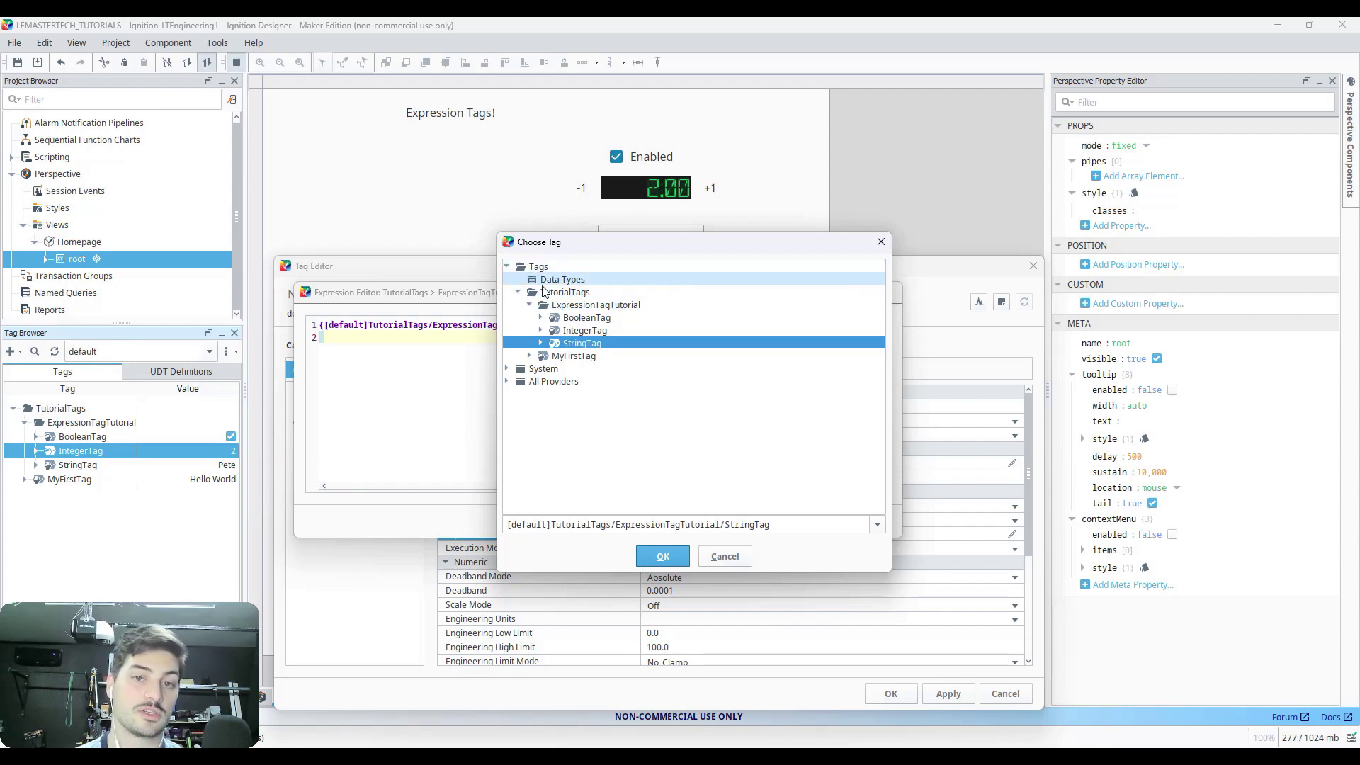
left_click(579, 330)
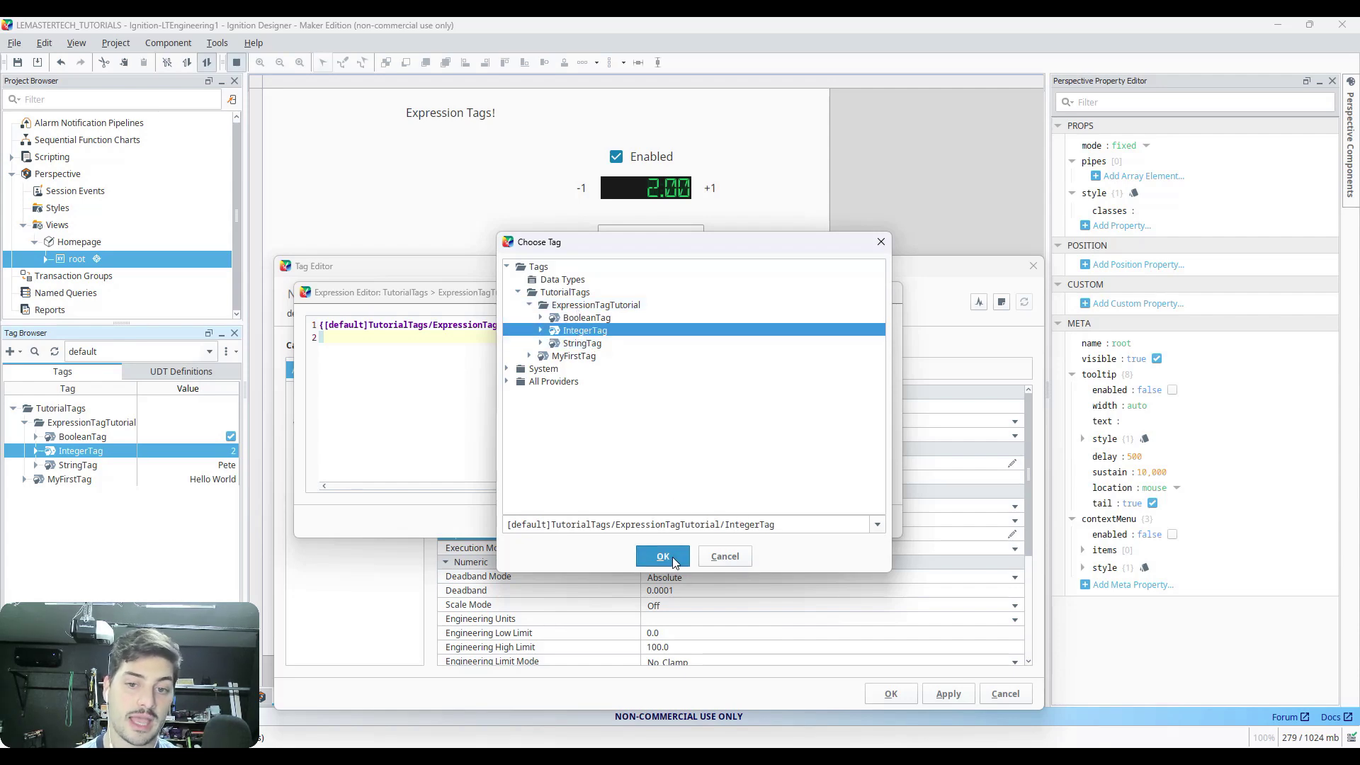
left_click(673, 562)
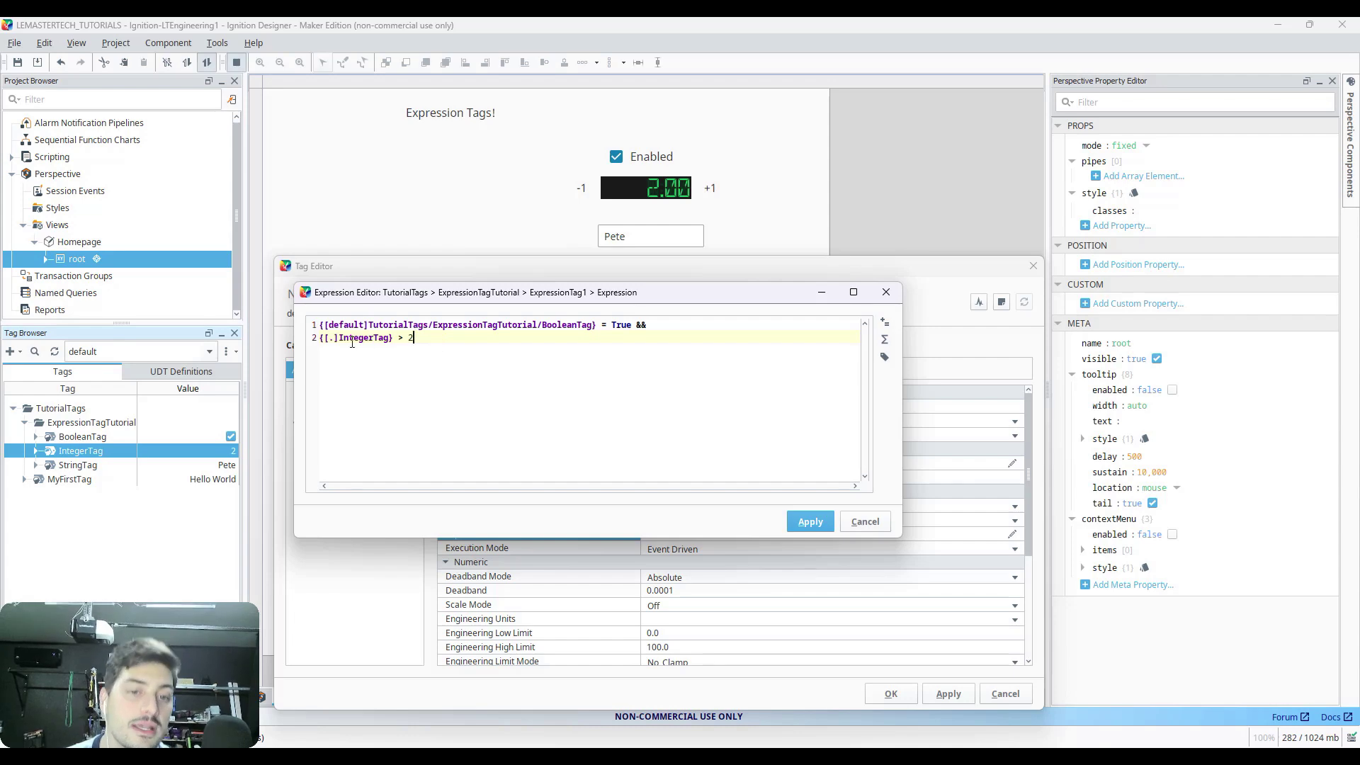
Highlight the relative [.] prefix and IntegerTag name, comparing them with line 1's full path.
left_click_drag(338, 338, 325, 344)
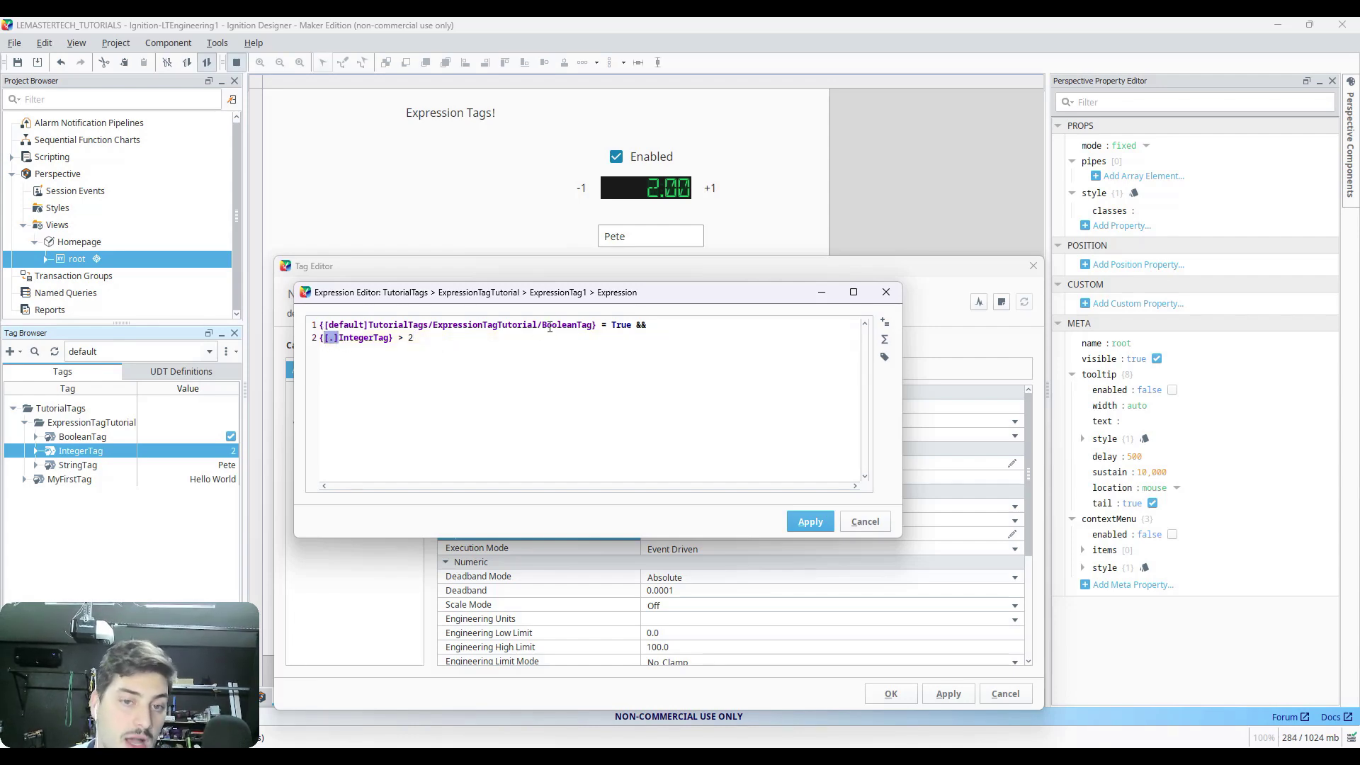
left_click(346, 340)
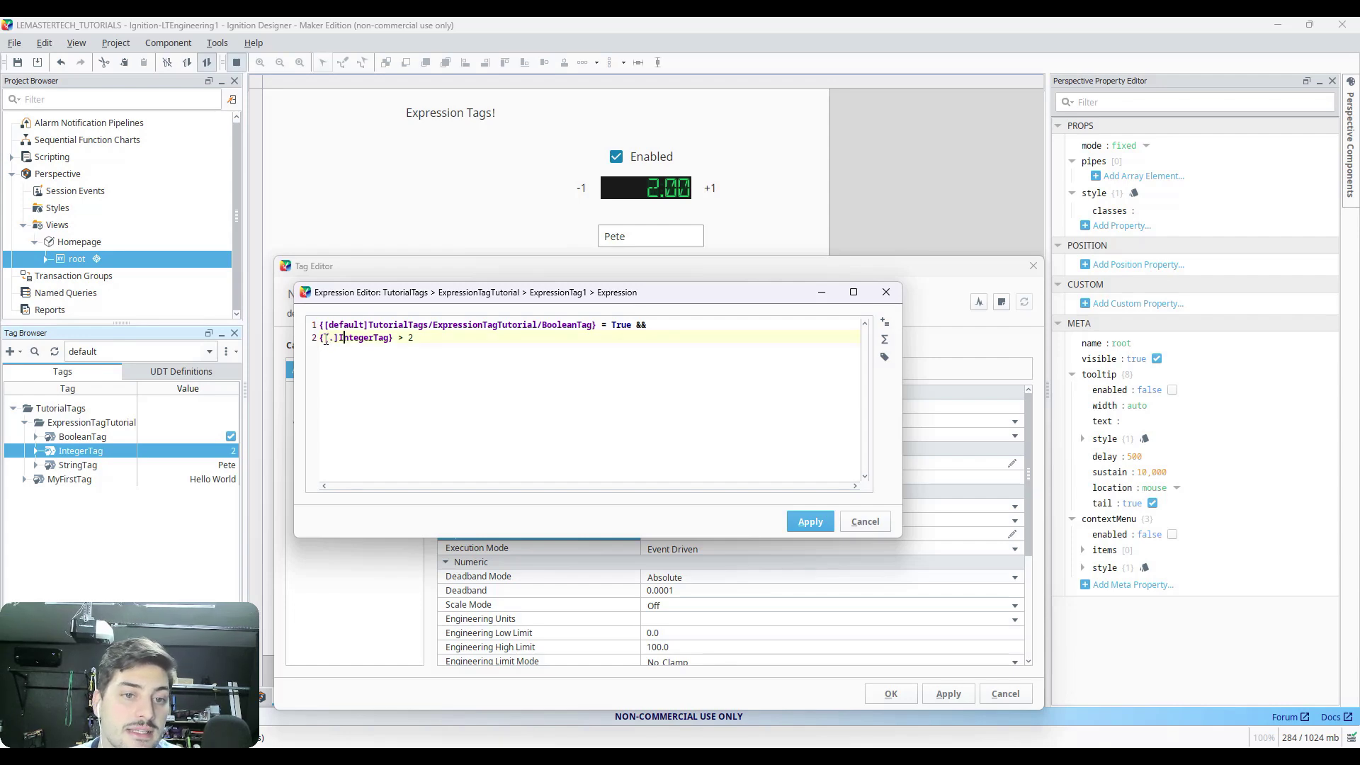
left_click_drag(327, 340, 325, 342)
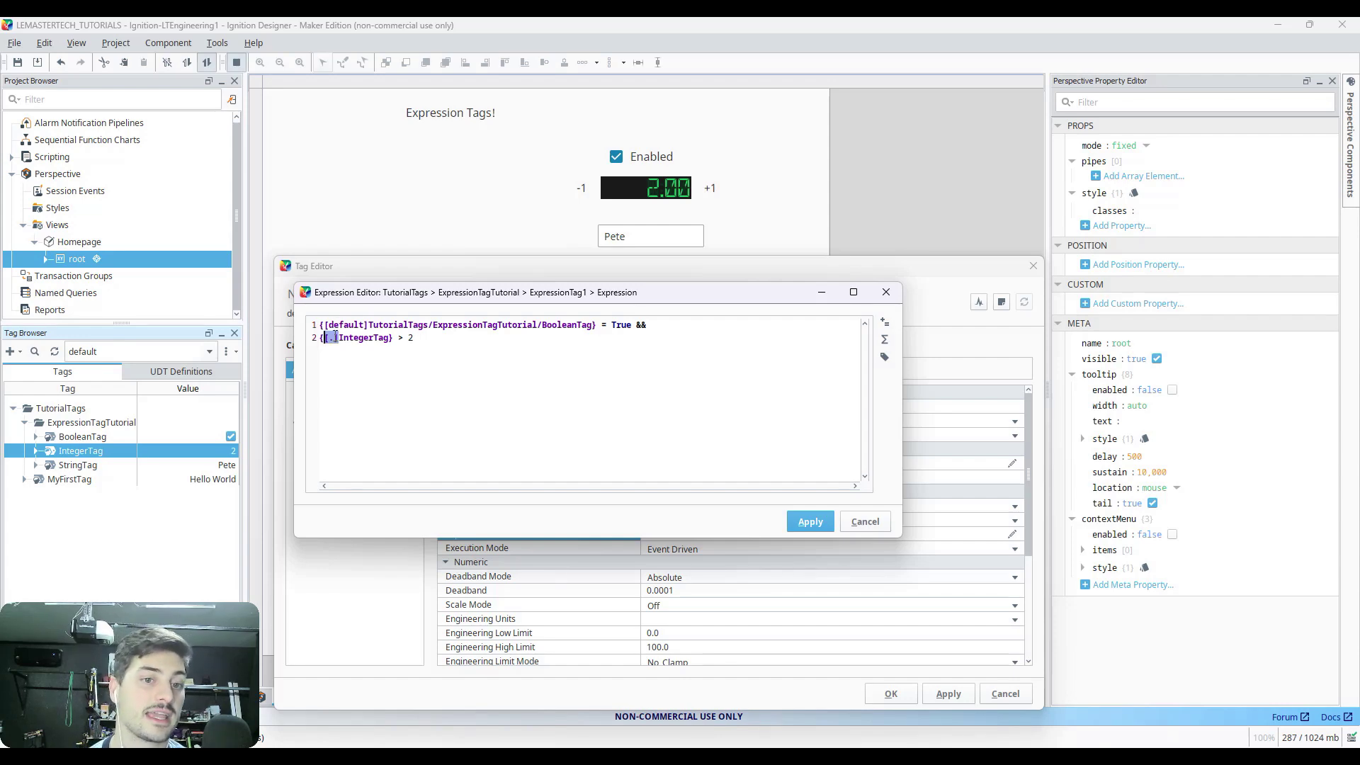
left_click(340, 339)
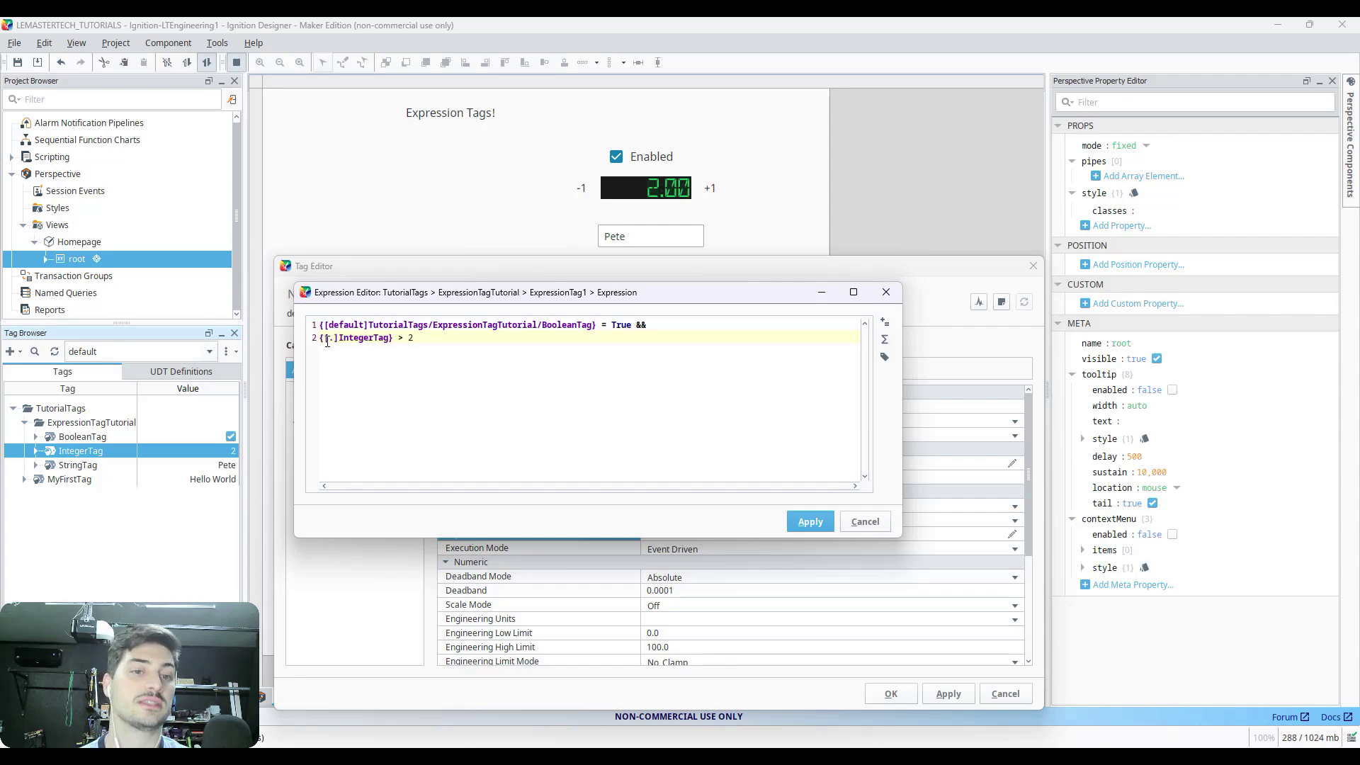
left_click_drag(340, 340, 388, 340)
left_click(445, 344)
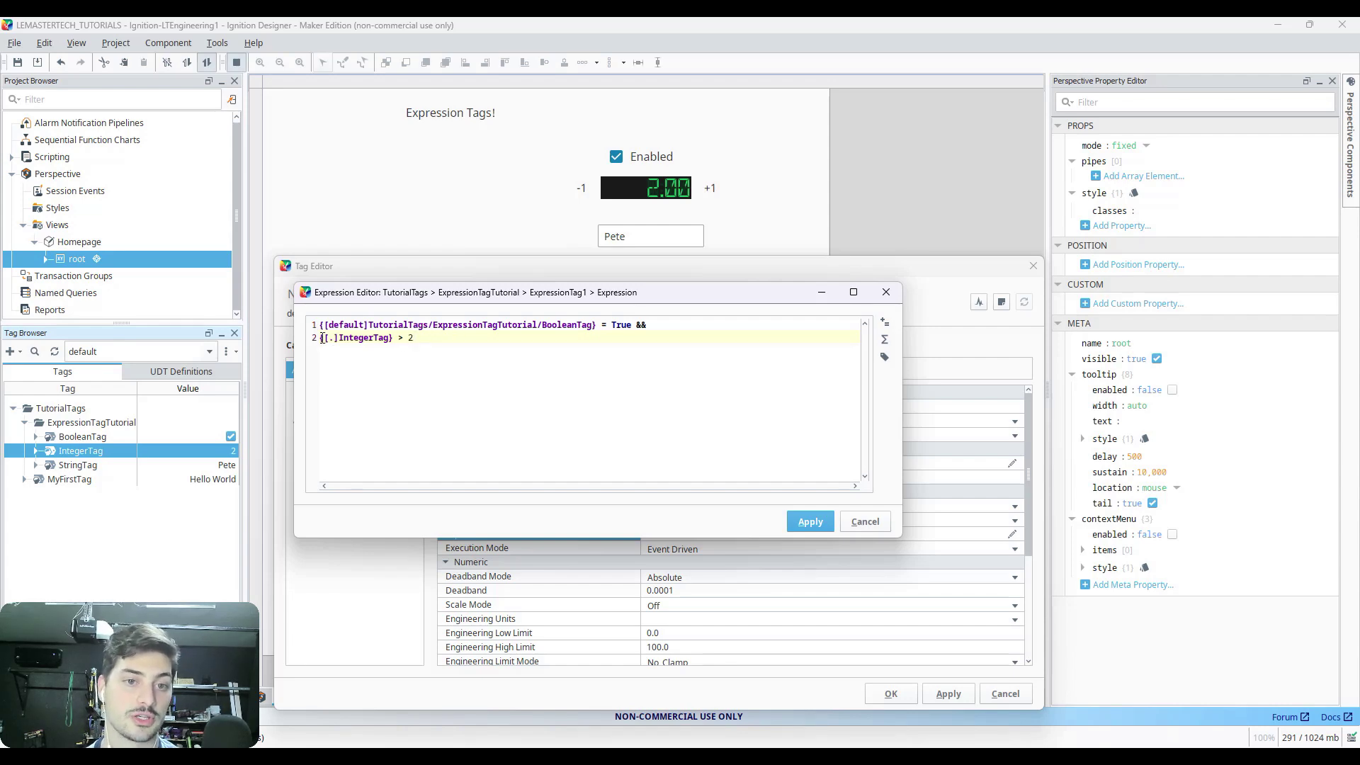
left_click_drag(326, 339, 341, 342)
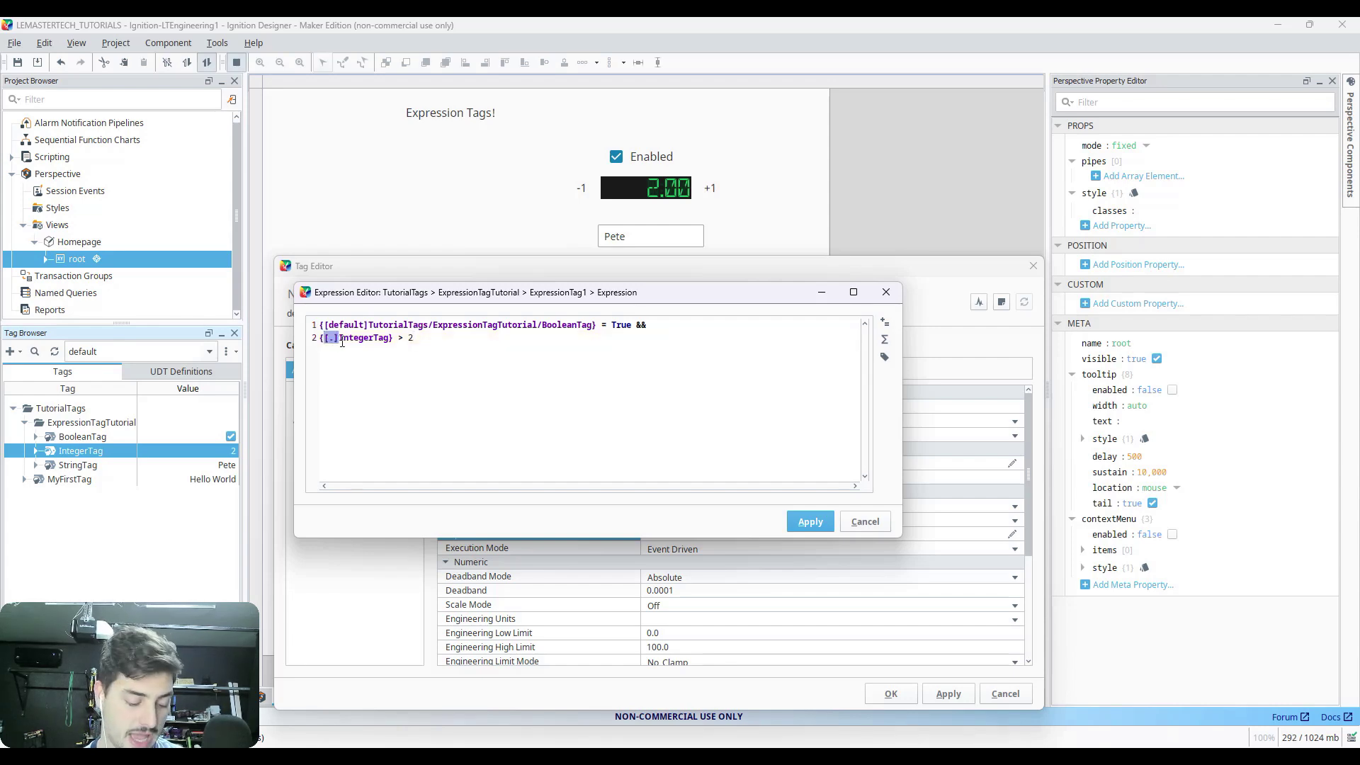
left_click_drag(542, 325, 325, 324)
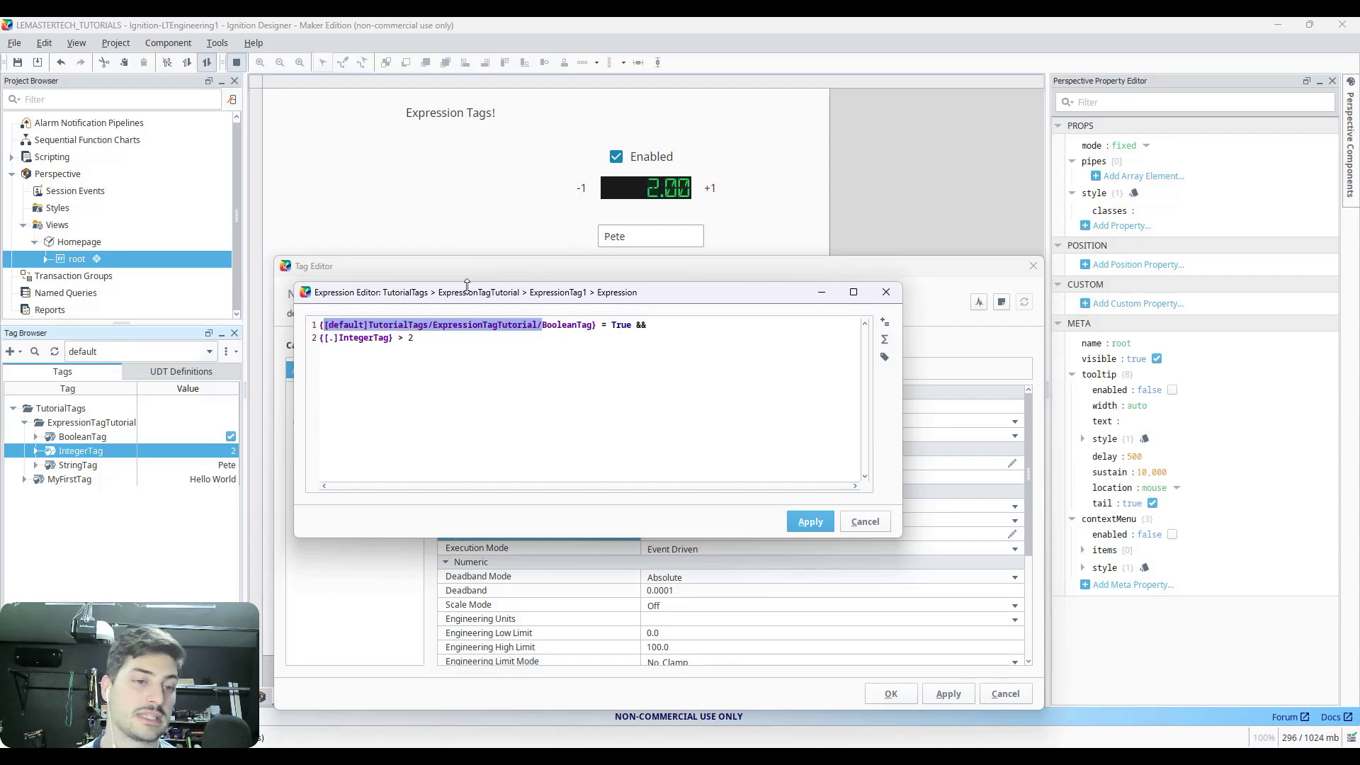
left_click(418, 339)
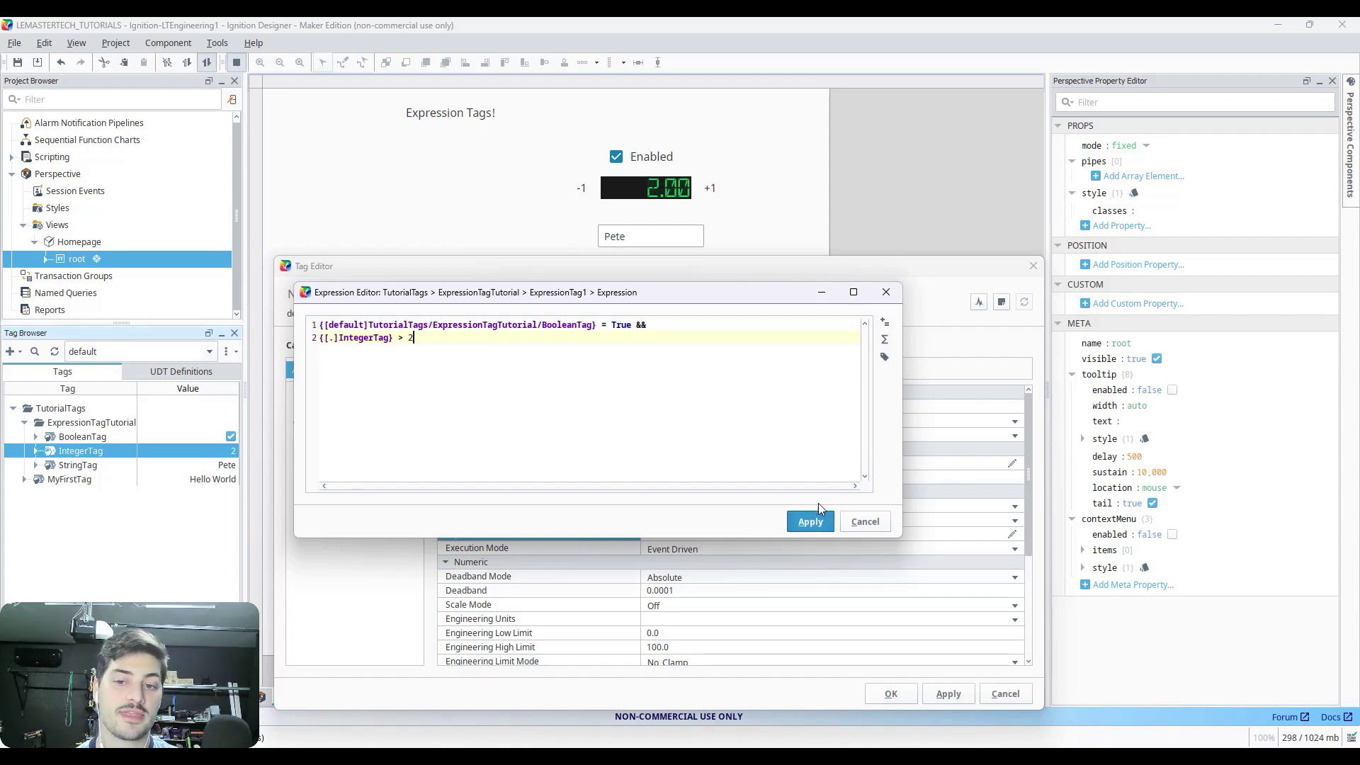
Apply the expression, save ExpressionTag1, and select it in the Tag Browser.
left_click(810, 523)
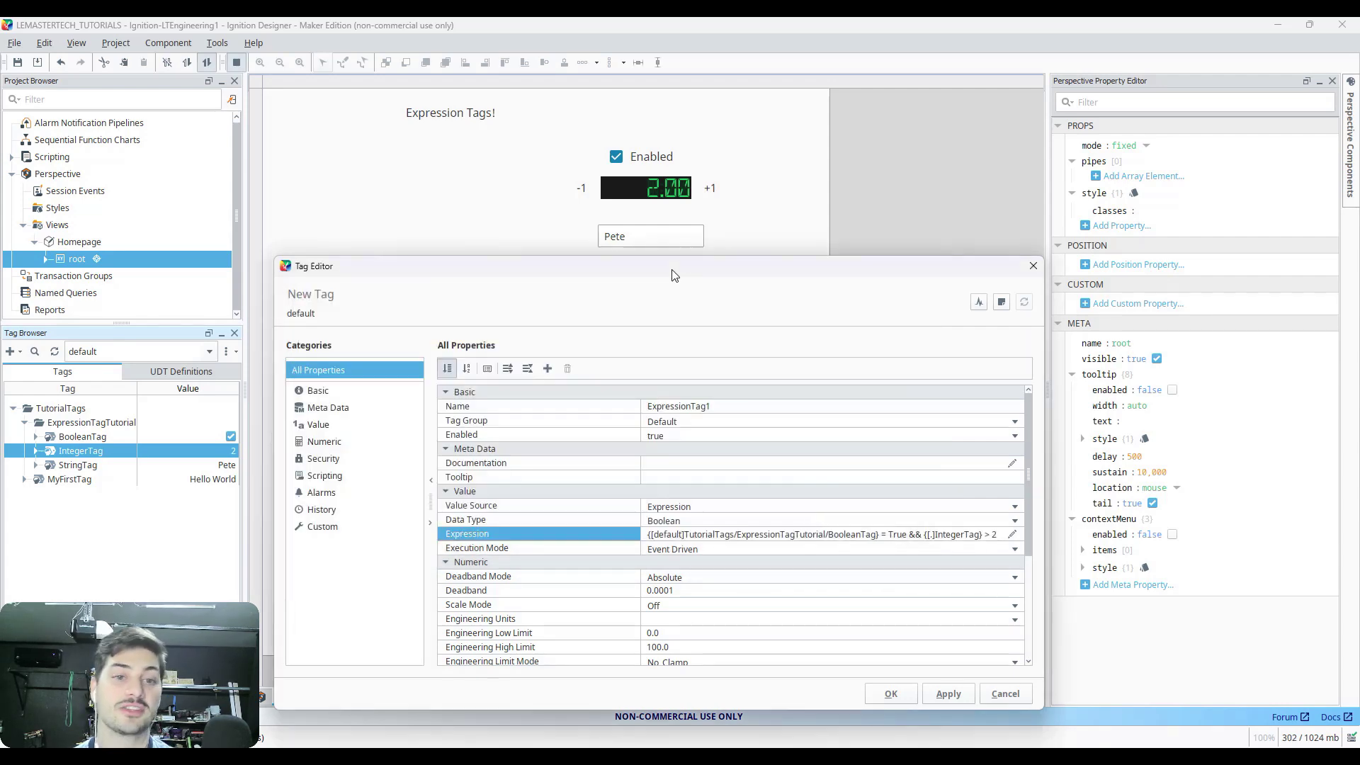
left_click_drag(669, 273, 666, 178)
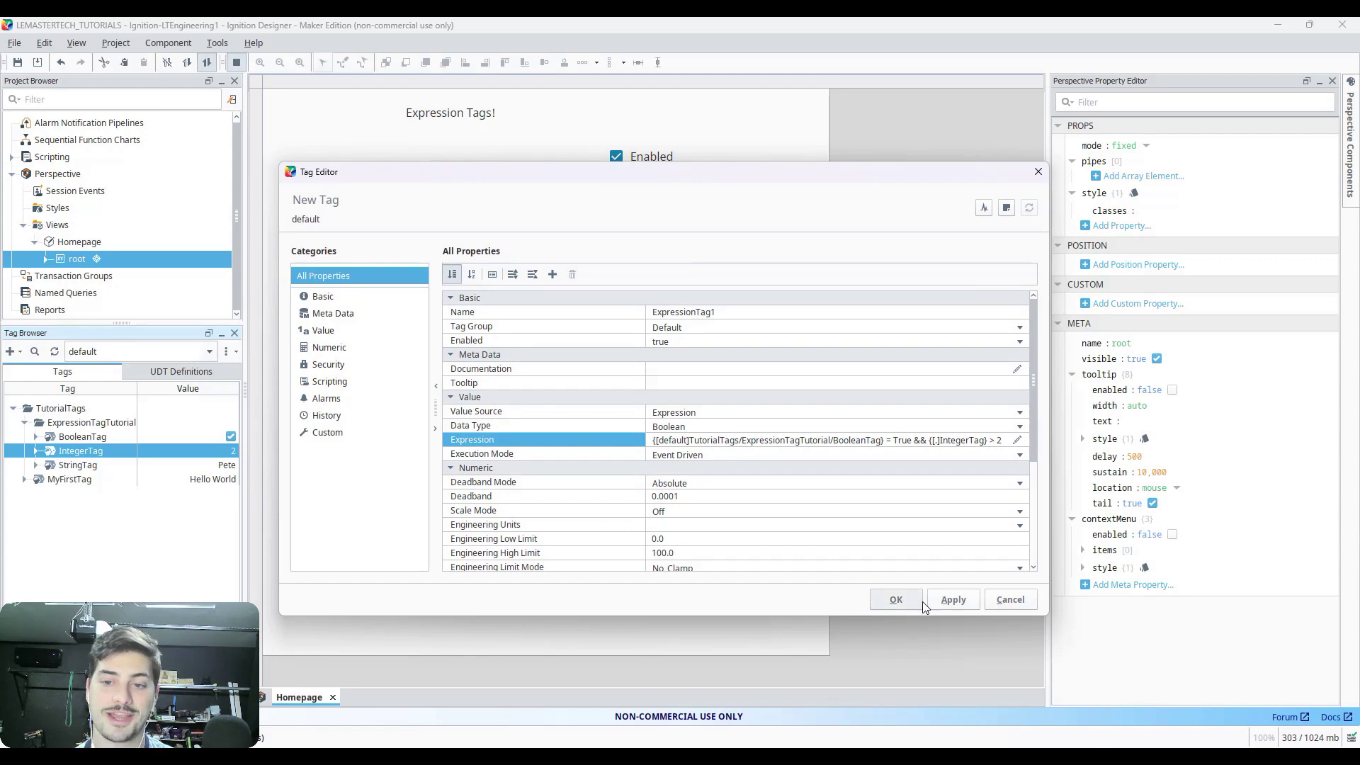
left_click(897, 600)
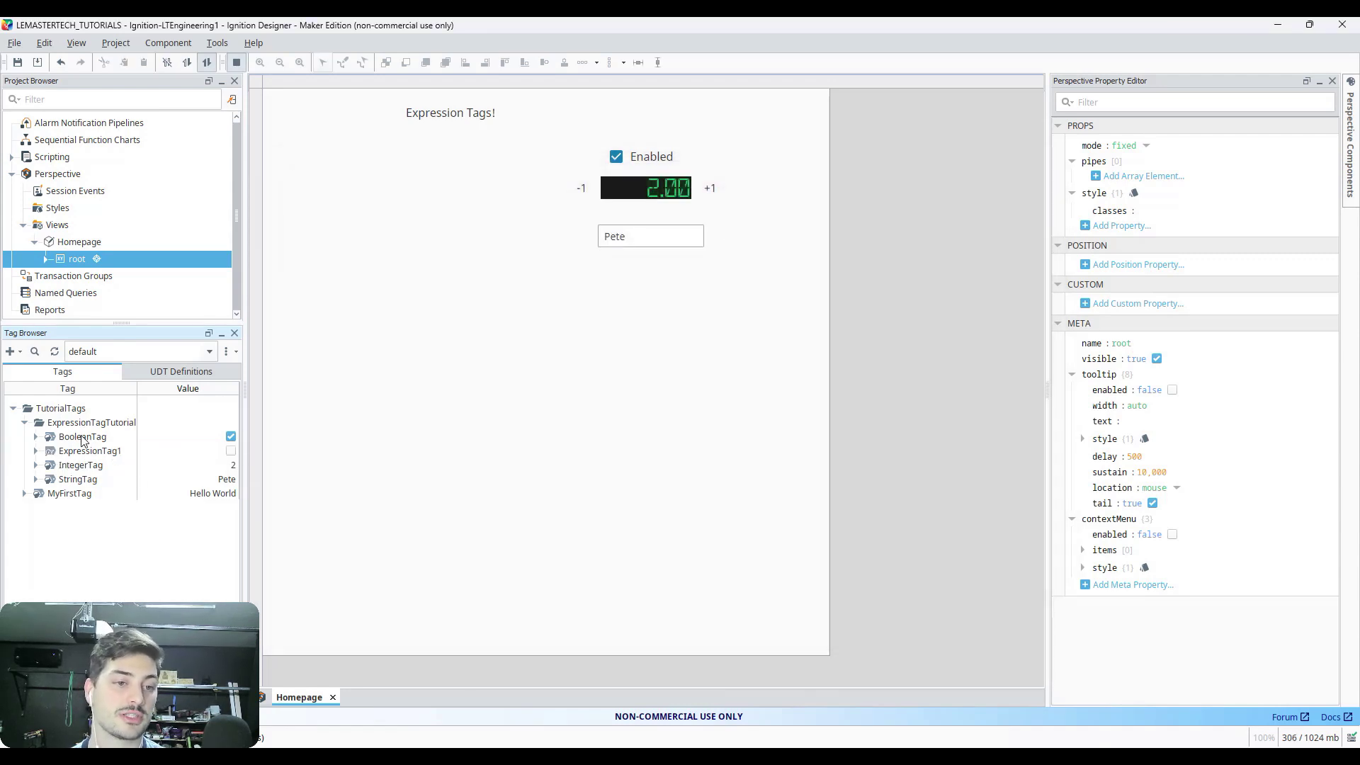
left_click(118, 452)
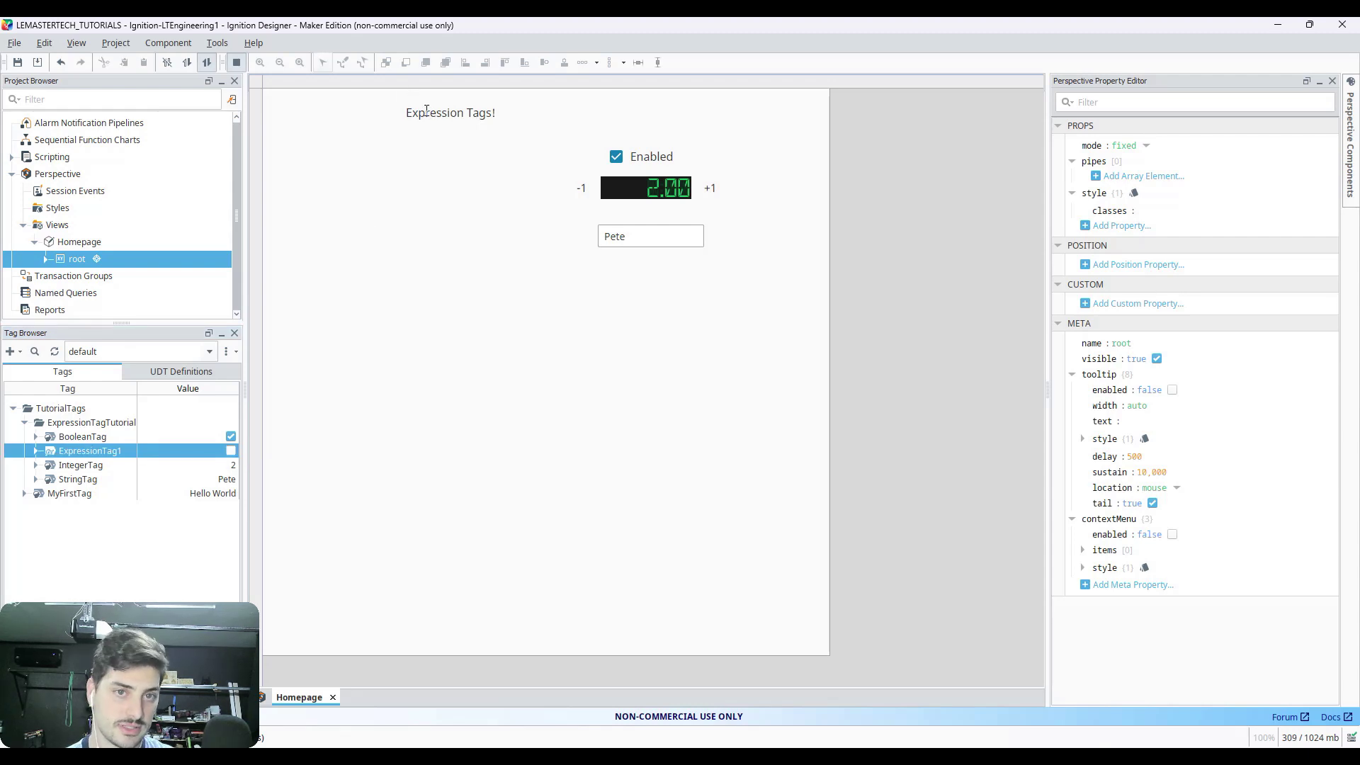
Leave preview and bind the Expression Tags! label's text to ExpressionTag1's path.
left_click(238, 61)
left_click(471, 114)
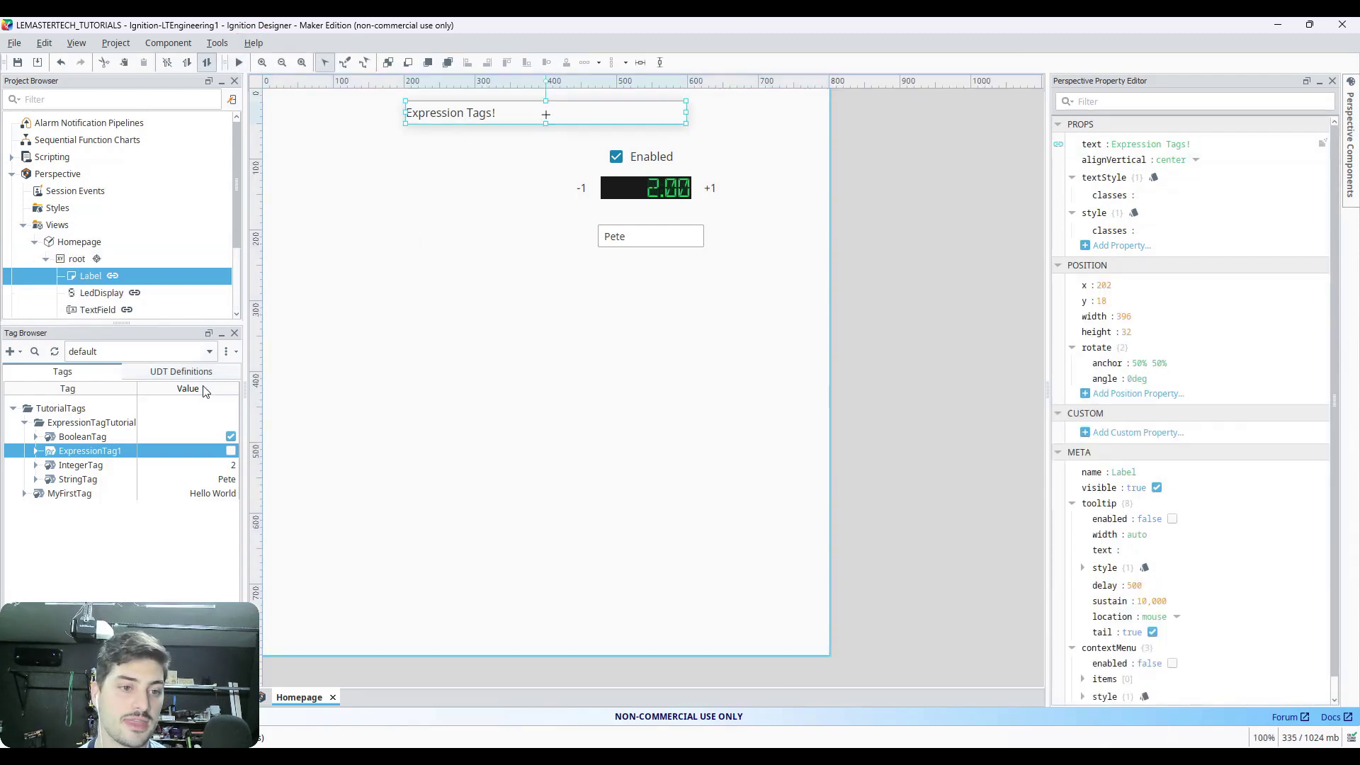
right_click(103, 452)
left_click(213, 603)
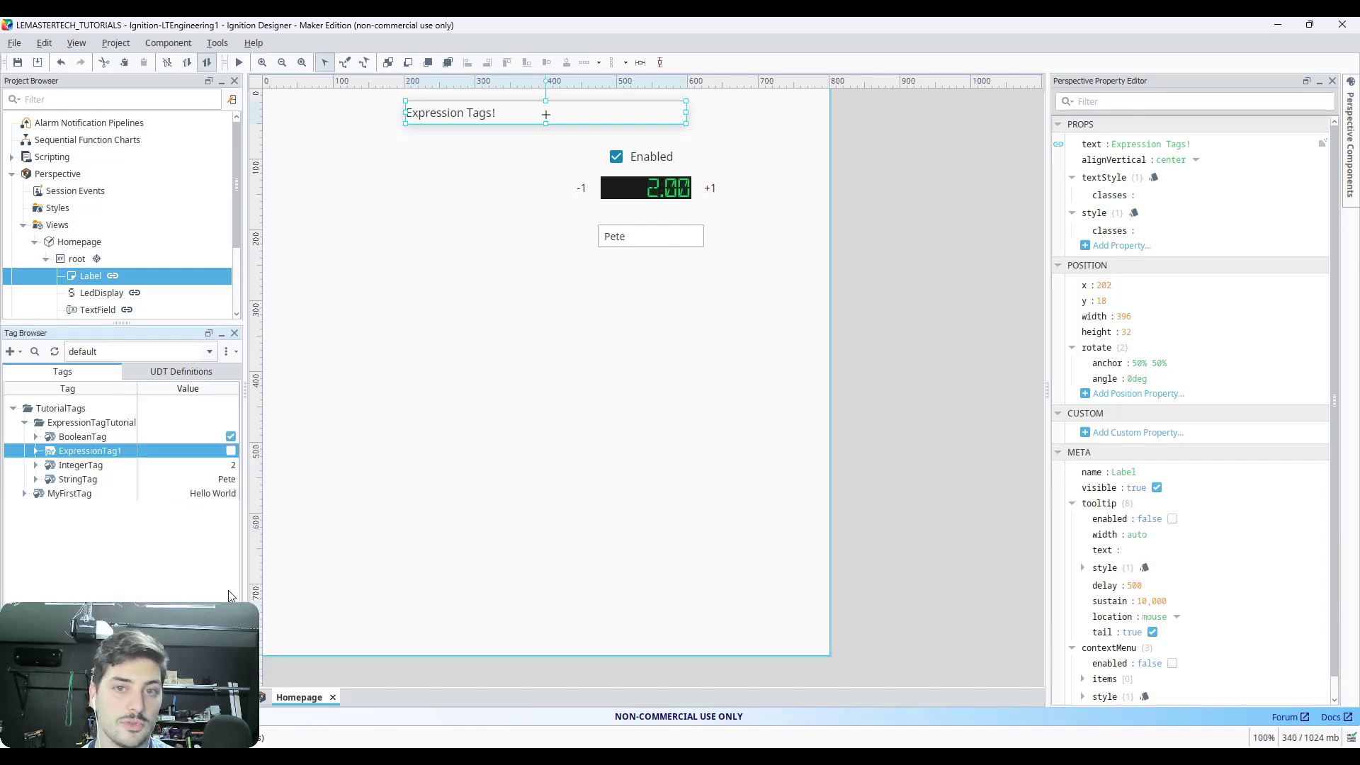
left_click(1059, 146)
left_click(756, 253)
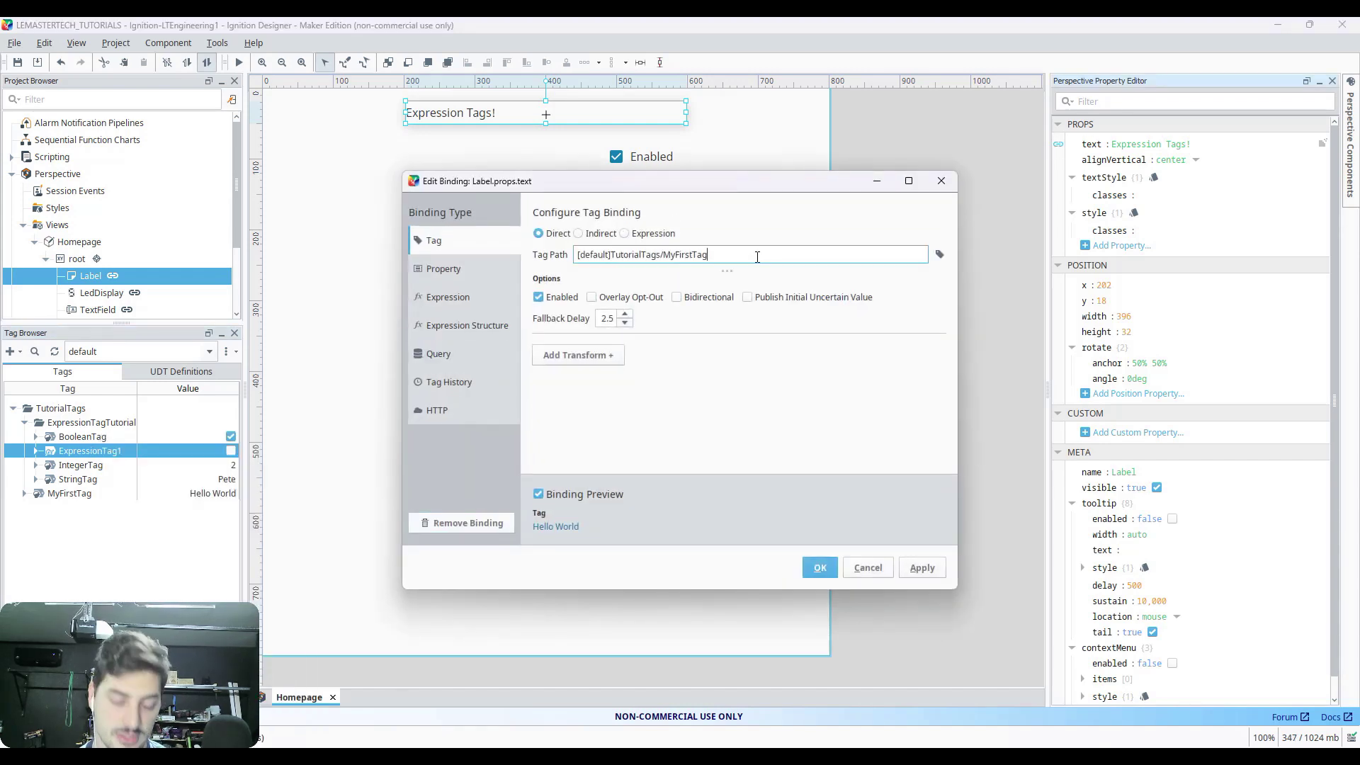
key("ctrl+a")
key("ctrl+v")
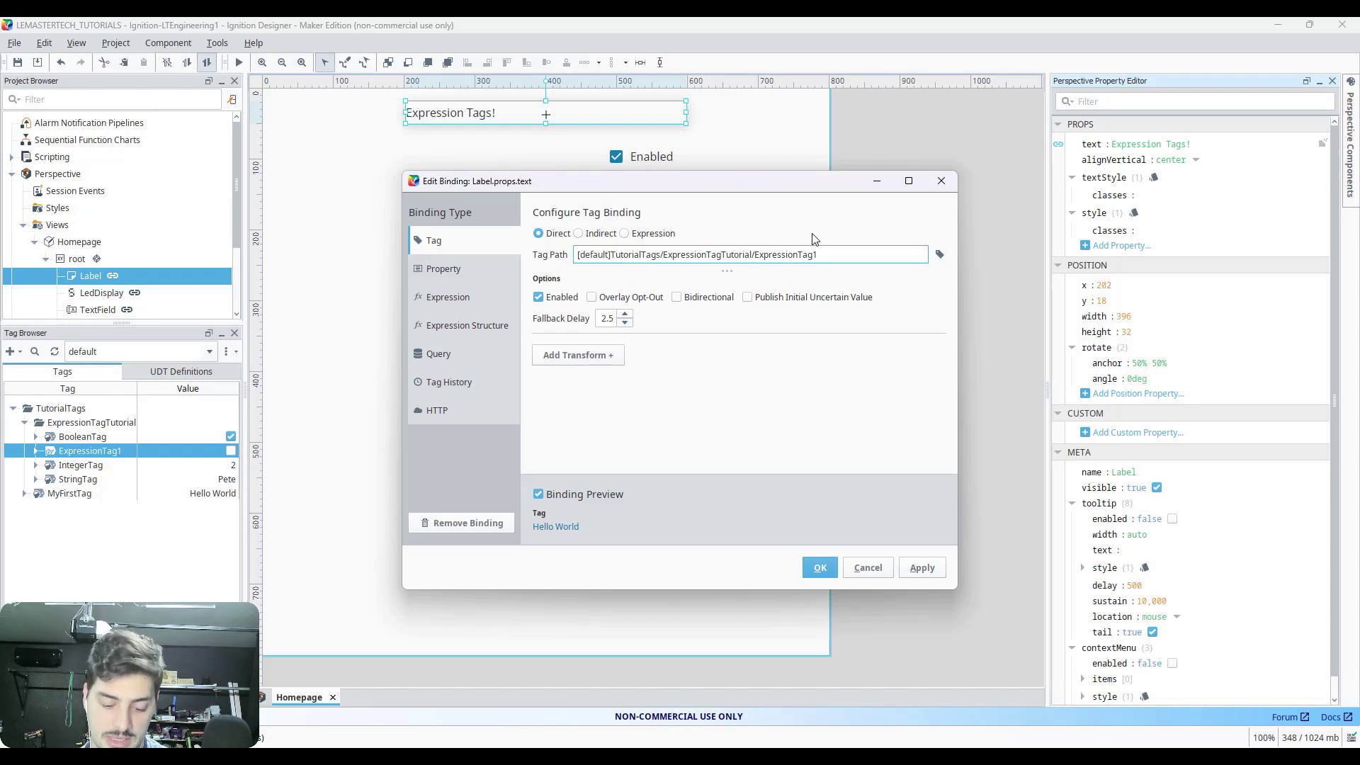
key("Return")
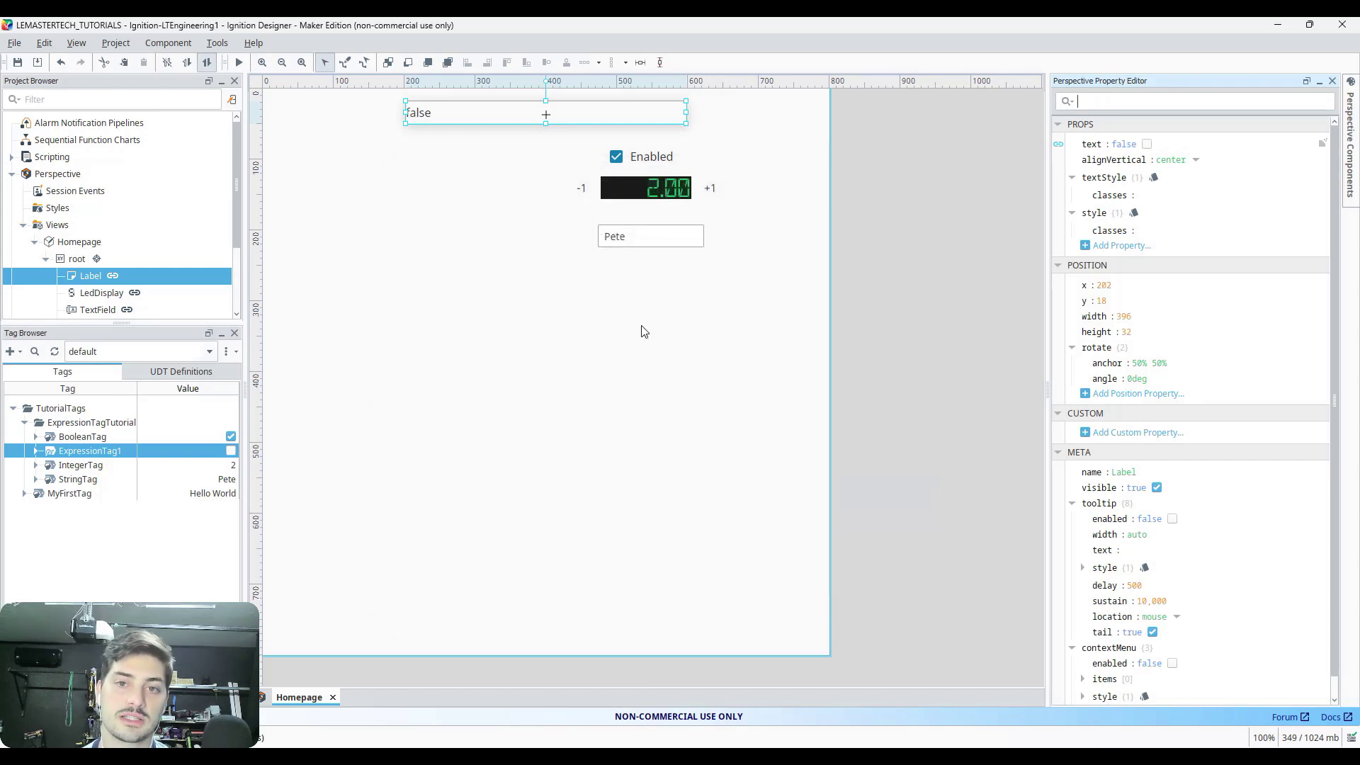
Add a Map transform mapping false to 'conditions not met'.
left_click(1058, 145)
left_click(578, 355)
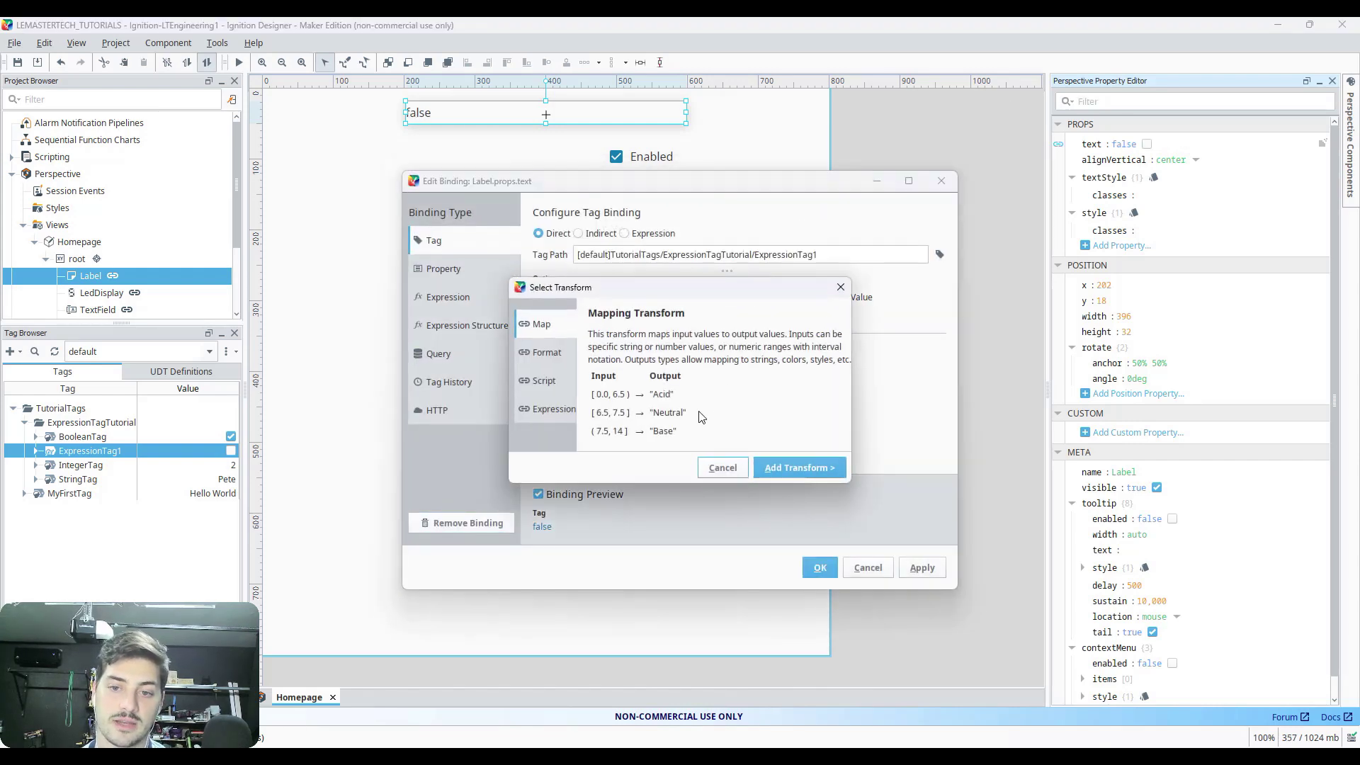
left_click(799, 464)
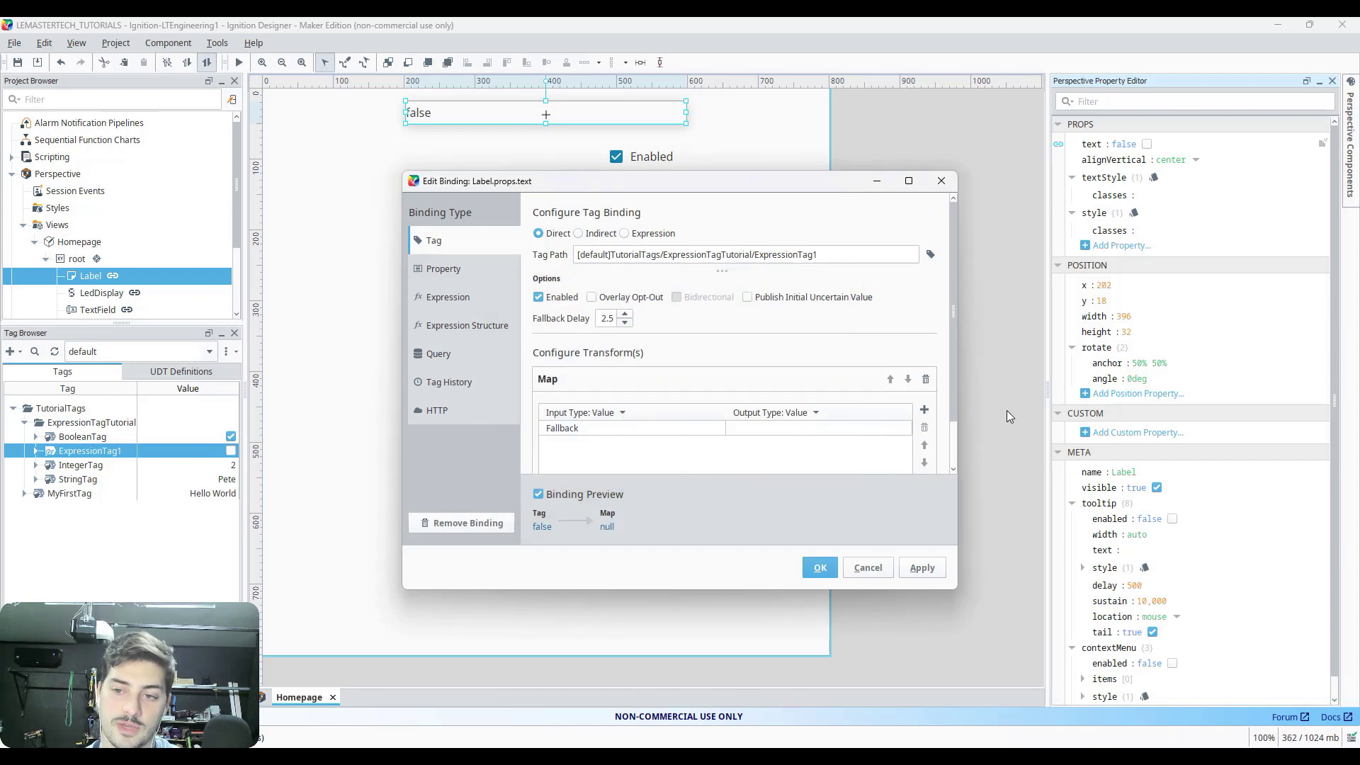
left_click(925, 410)
double_click(606, 428)
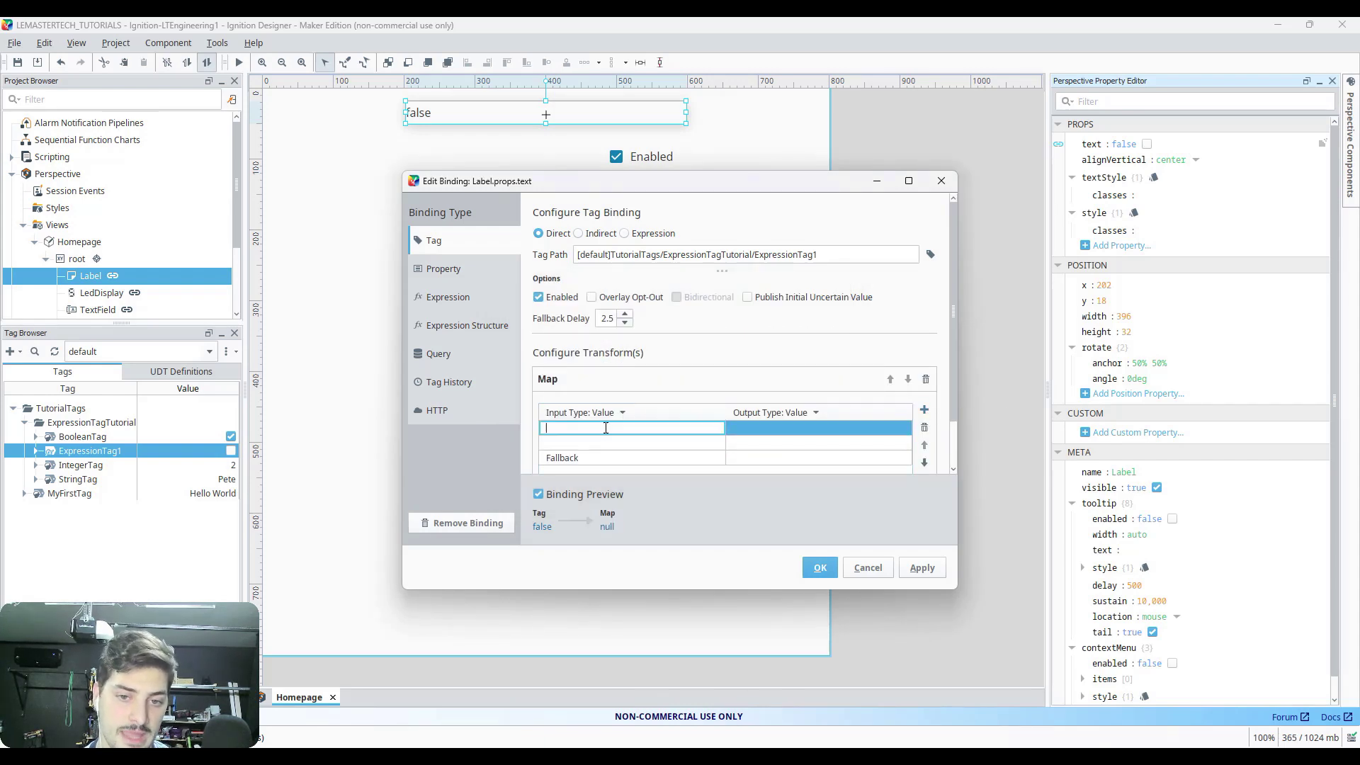
type("false")
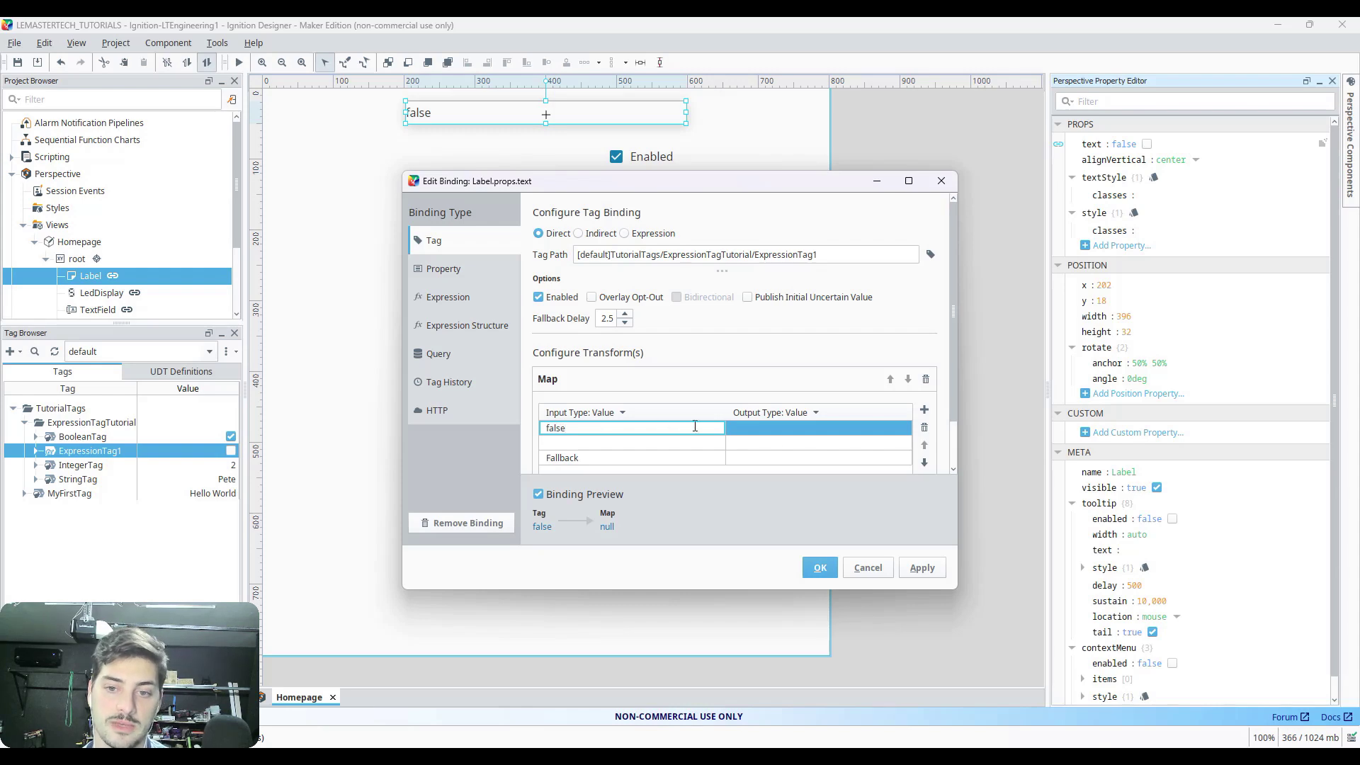
double_click(759, 428)
type("co")
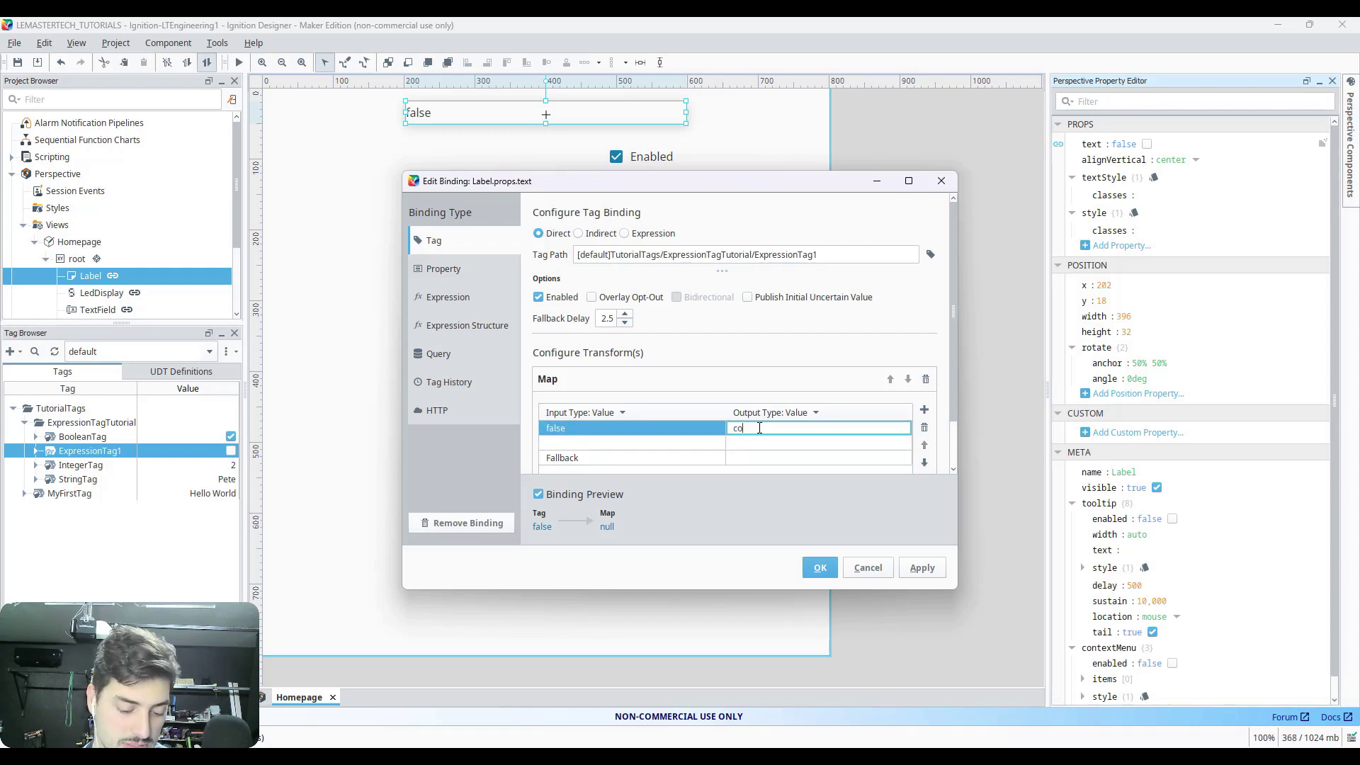
type("nditions not met")
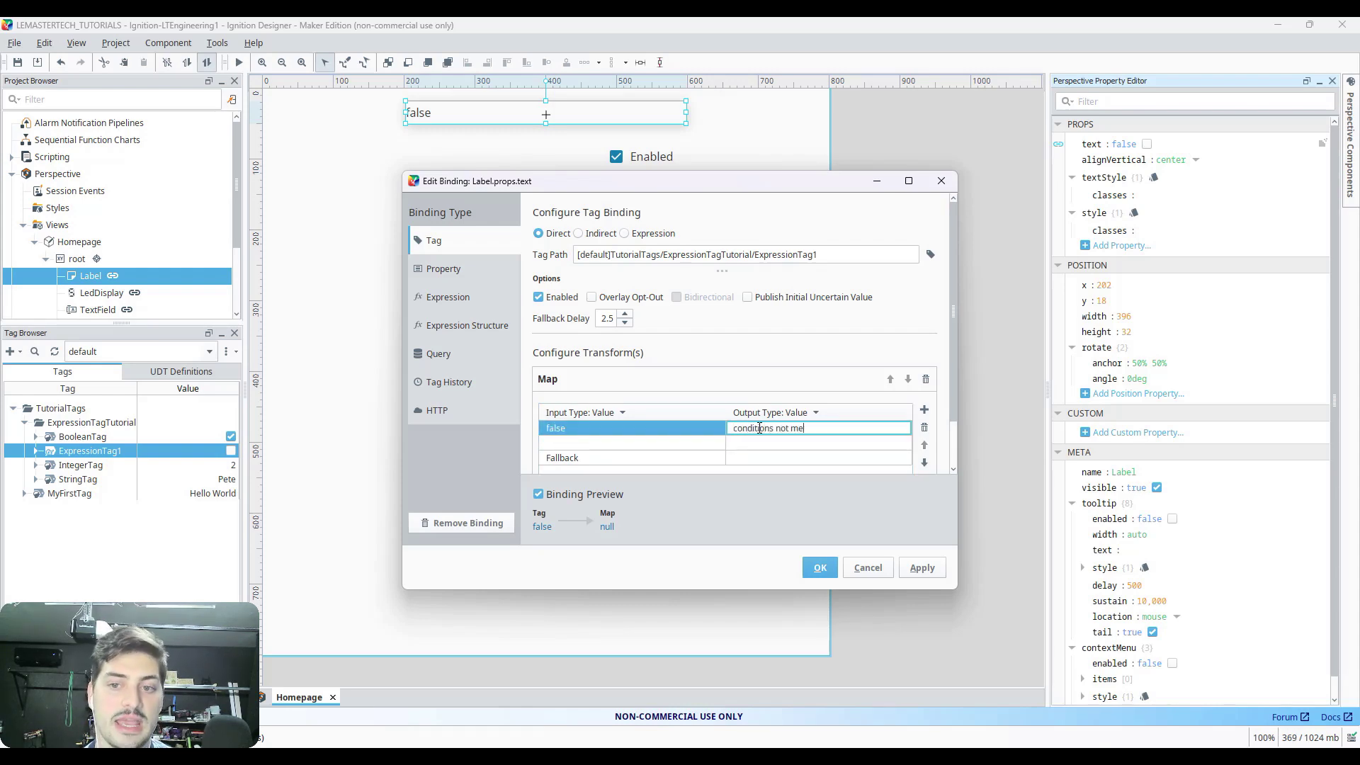
key("Return")
Map true to 'conditions all met!' and confirm the label binding.
double_click(627, 444)
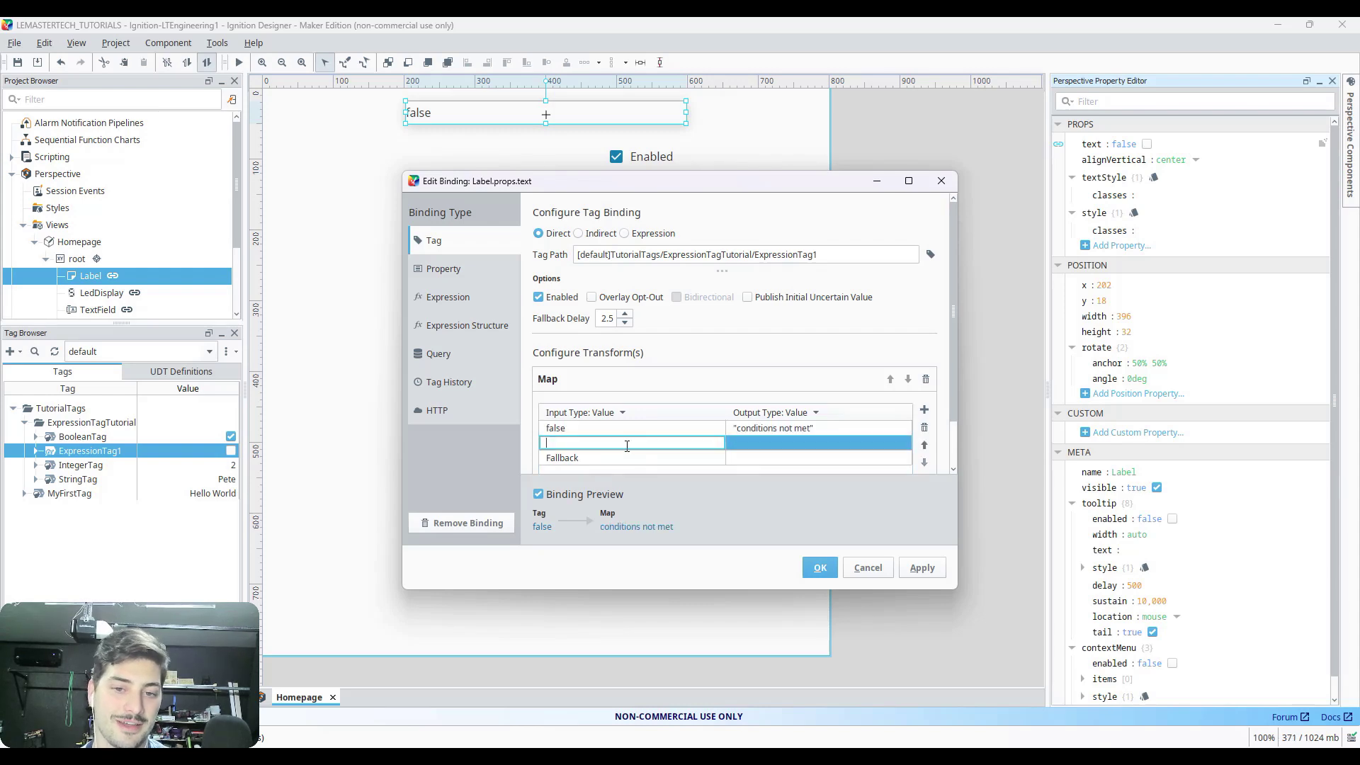
type("true")
key("Return")
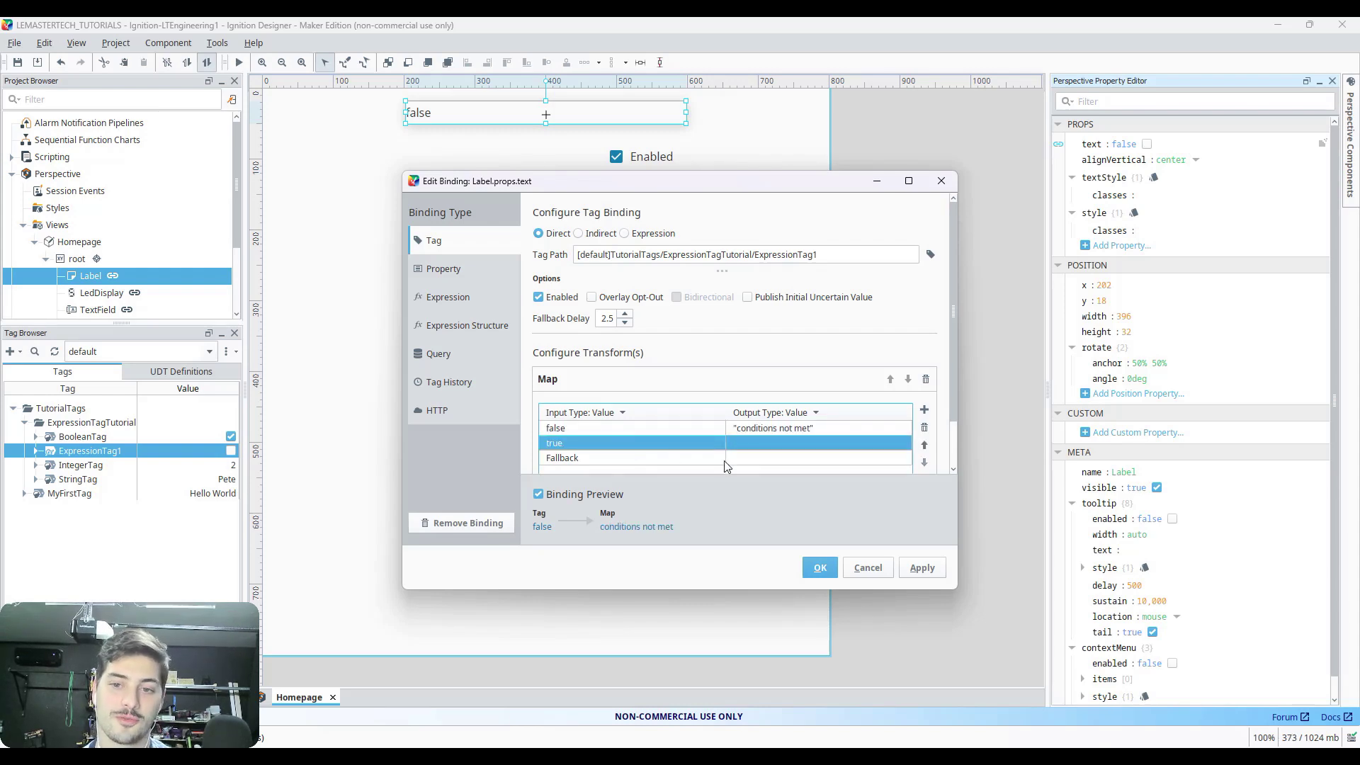
double_click(776, 444)
type("c")
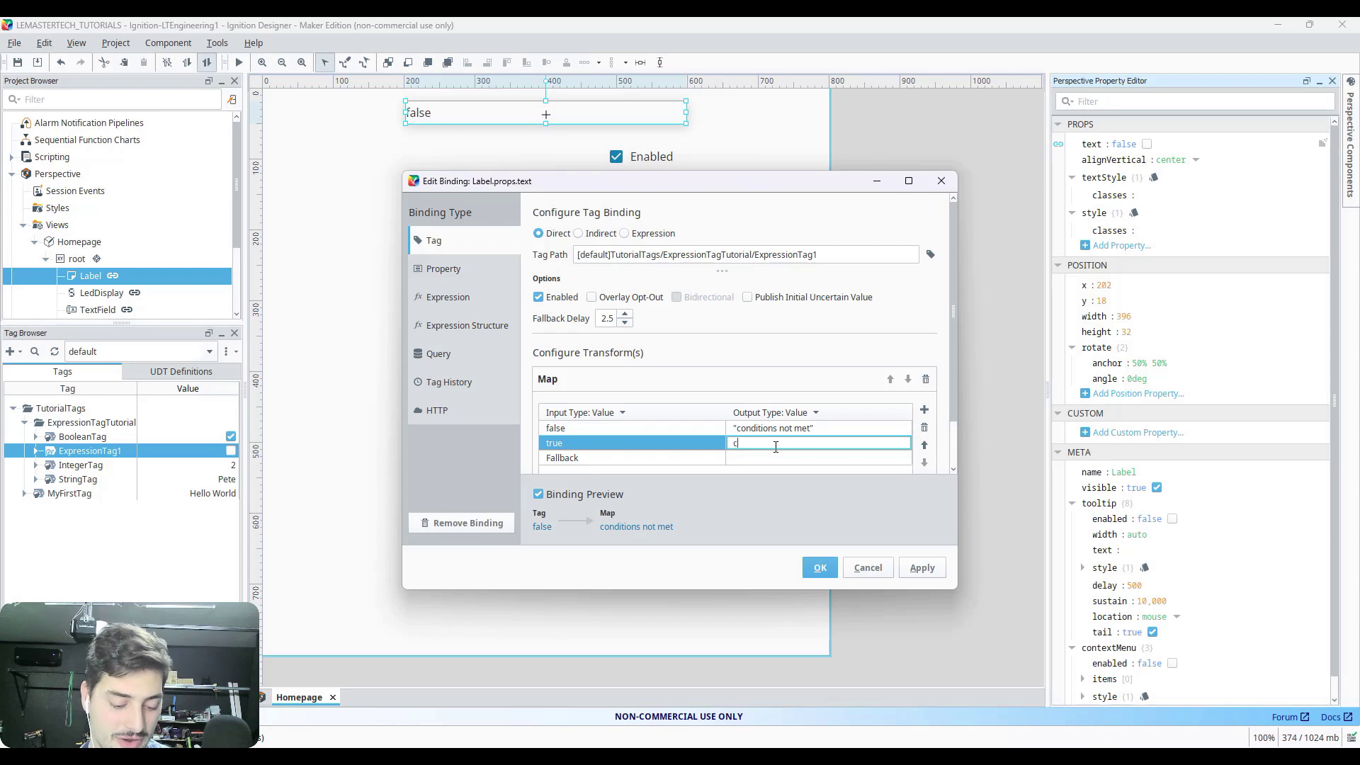
type("onditions al")
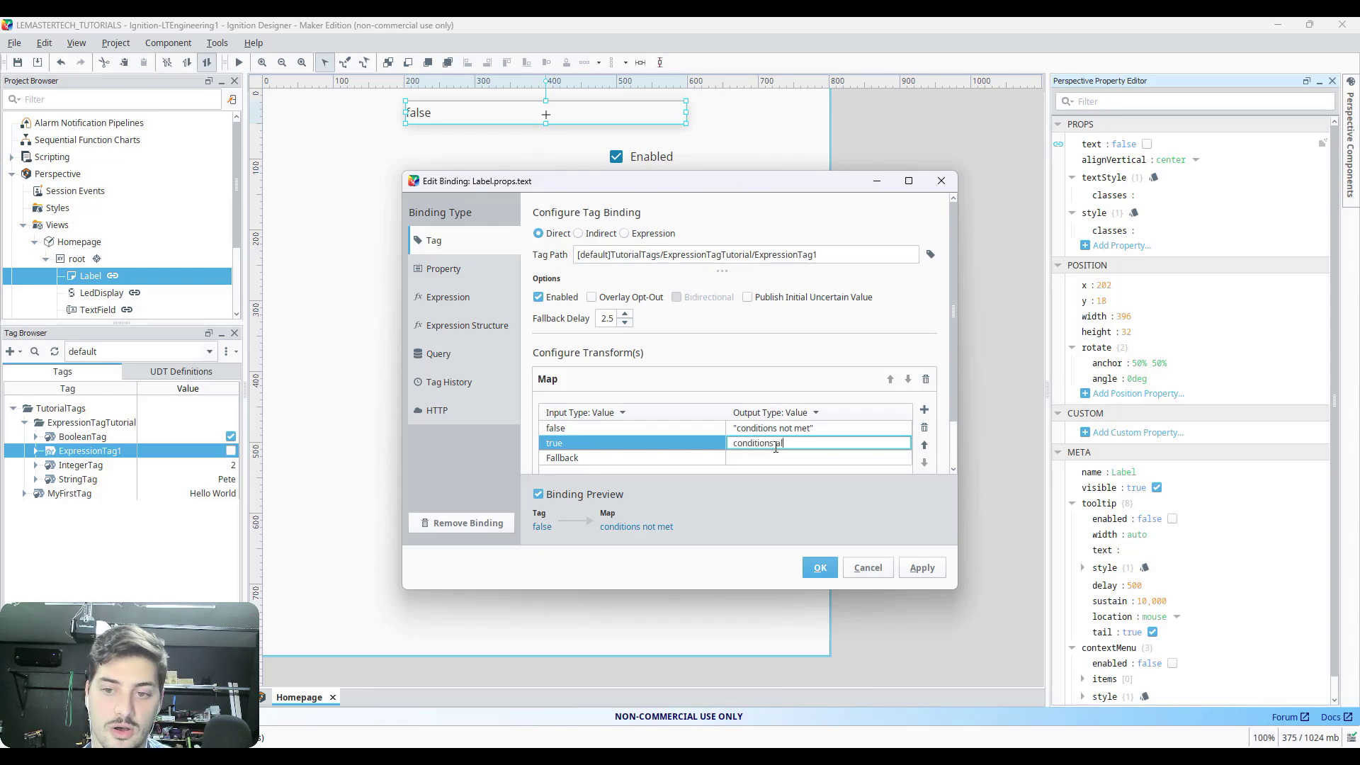
type("l met!")
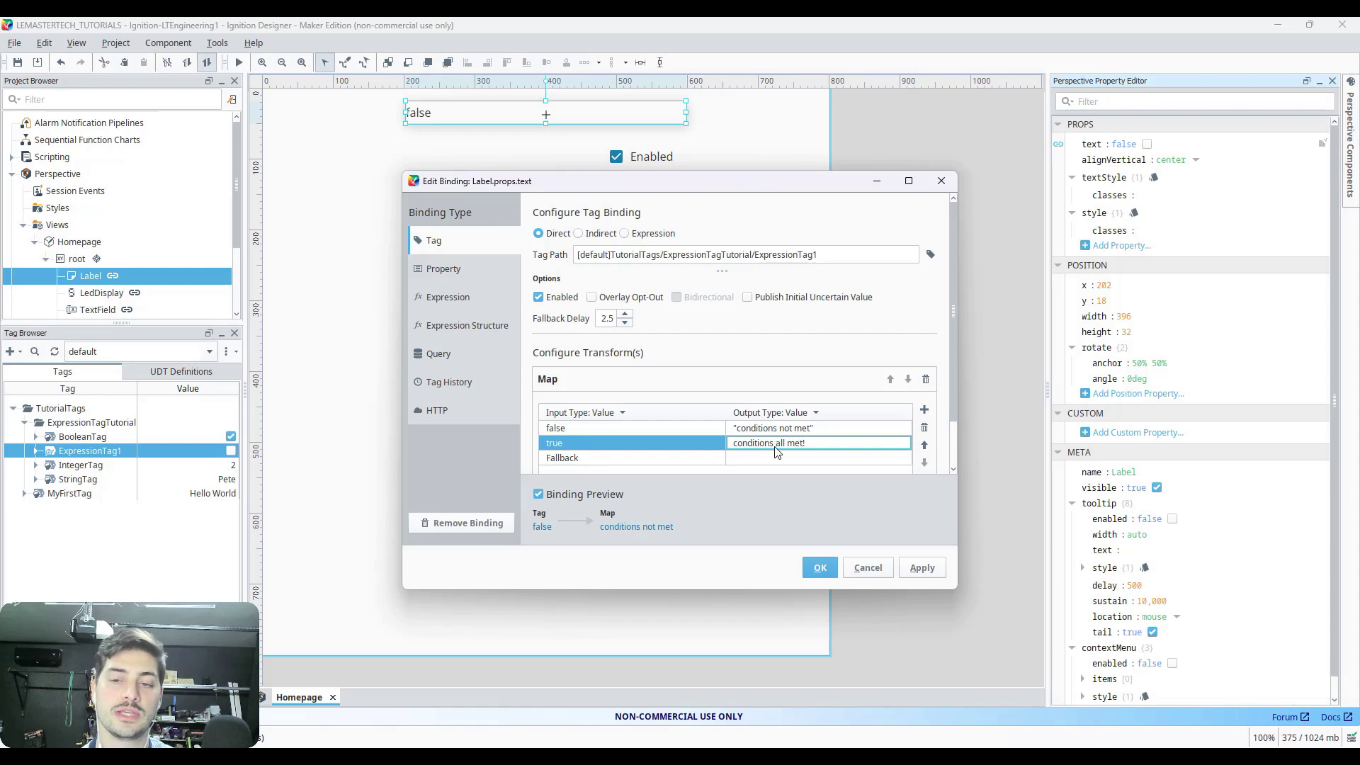
key("Return")
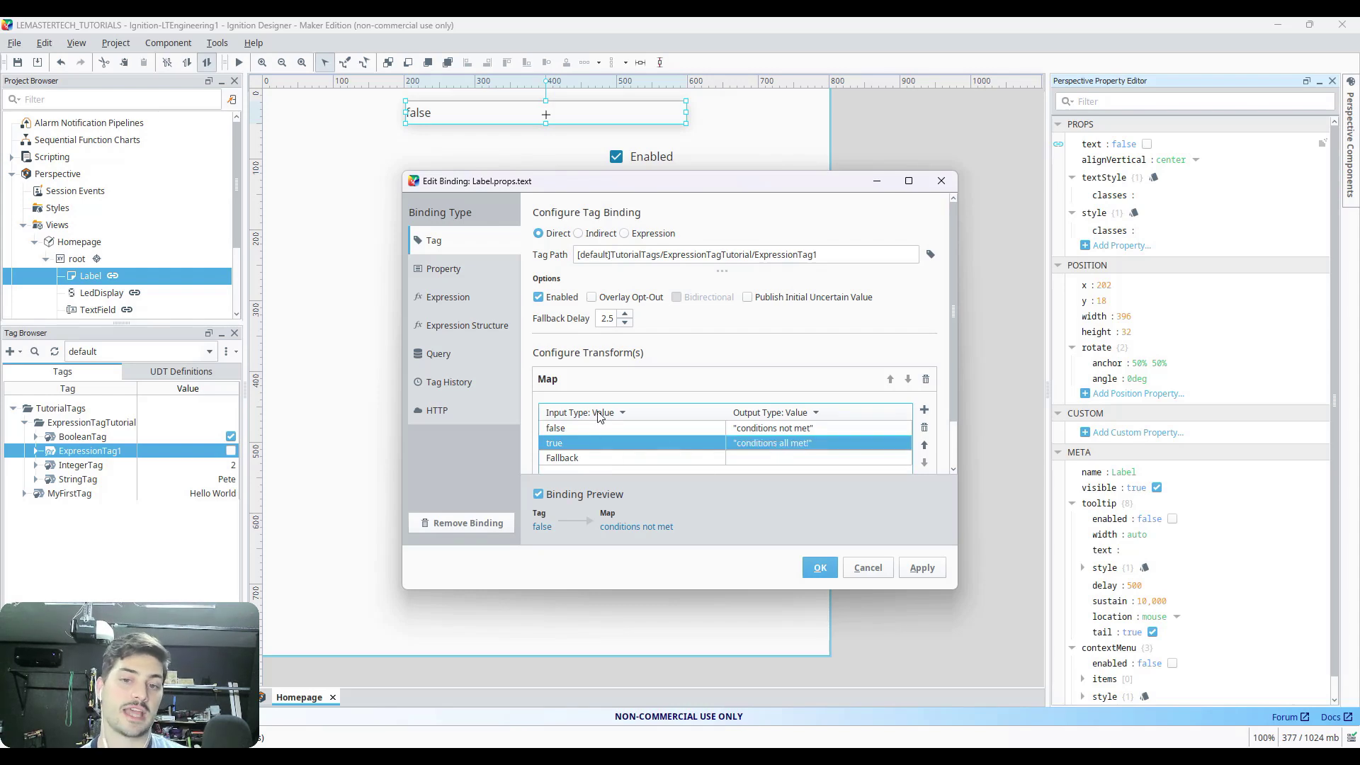
left_click(818, 567)
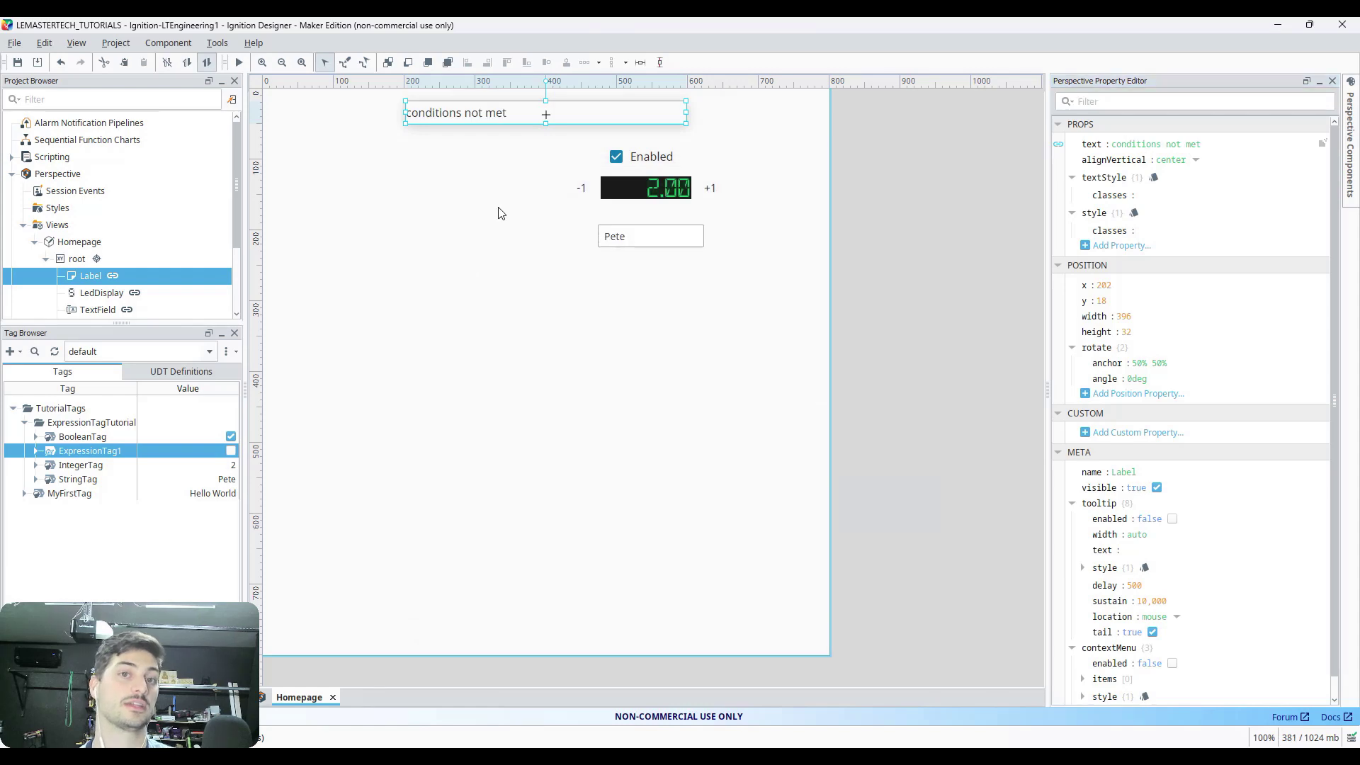
left_click(441, 138)
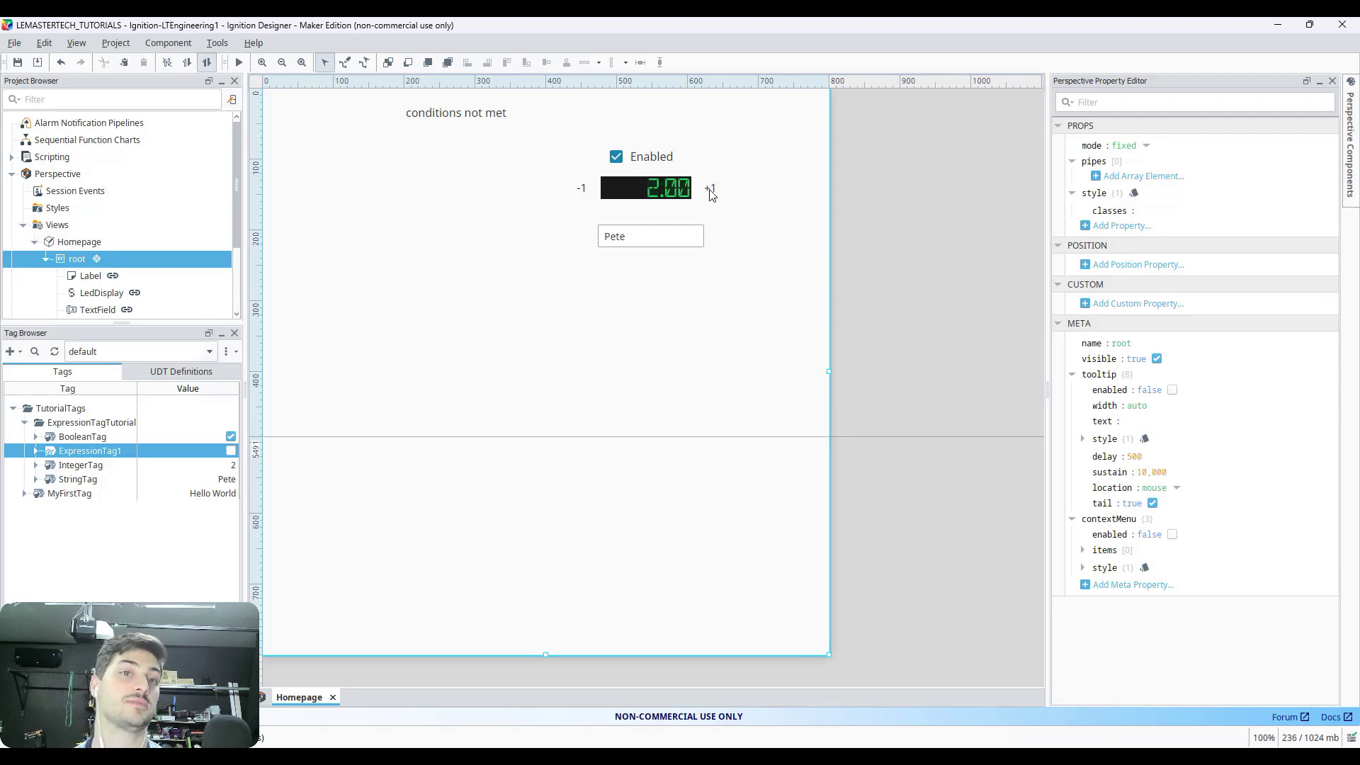
In preview, raise the counter to 3, then uncheck Enabled so the label reads 'conditions not met'.
left_click(239, 62)
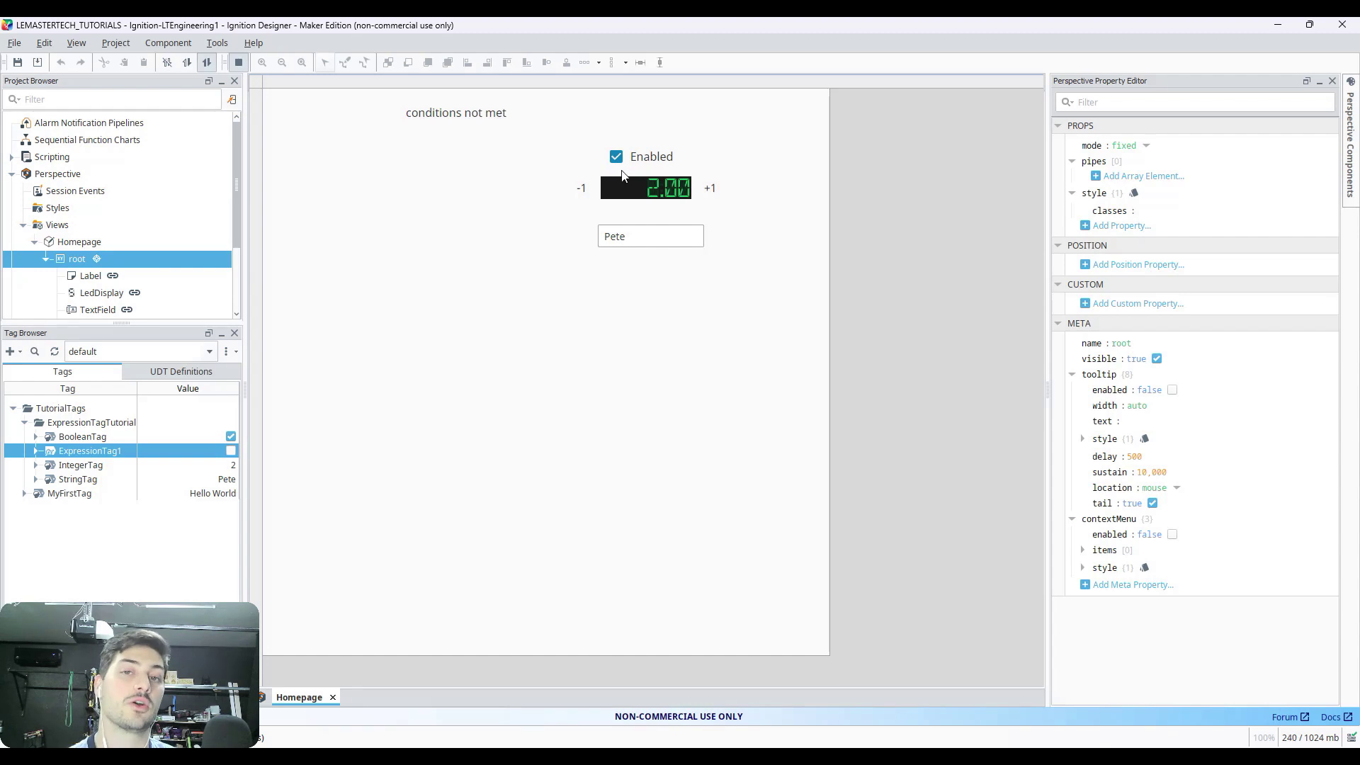
left_click(711, 187)
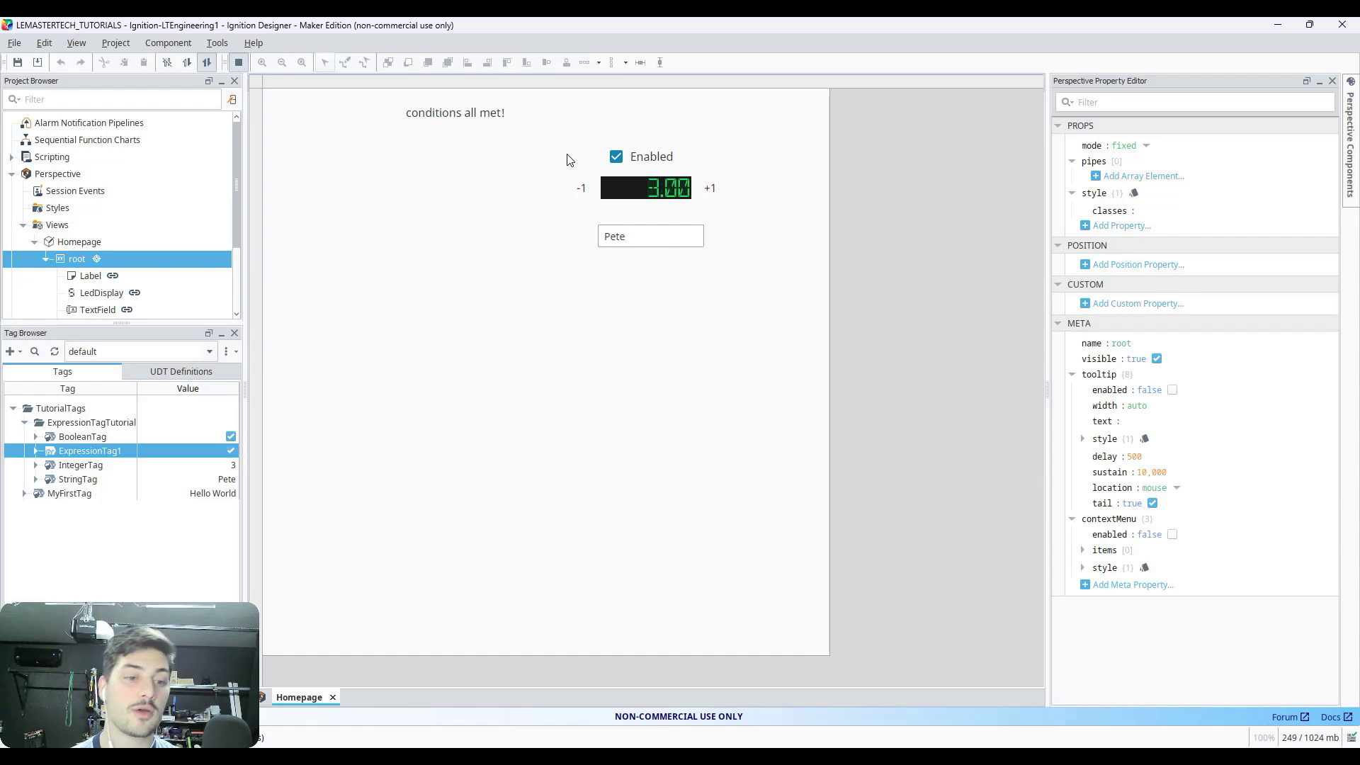
left_click(616, 160)
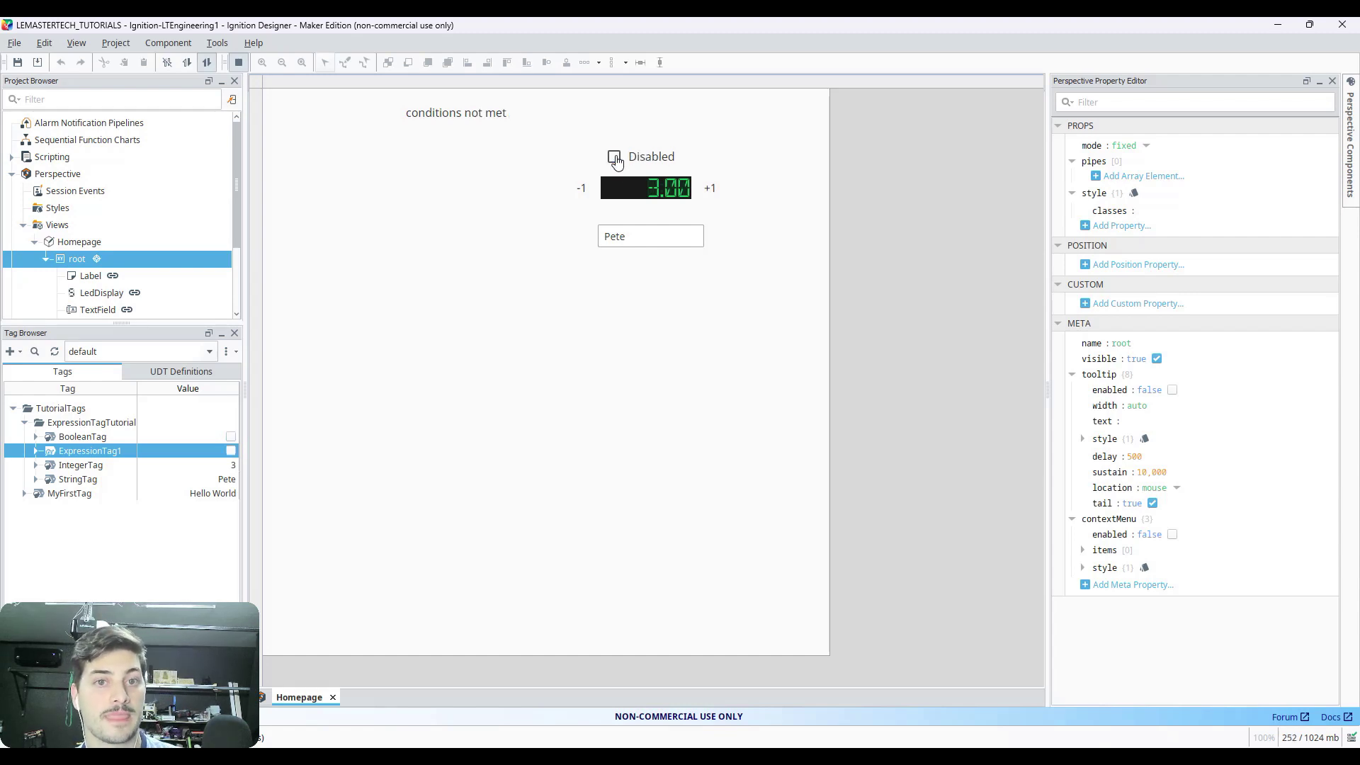
double_click(91, 454)
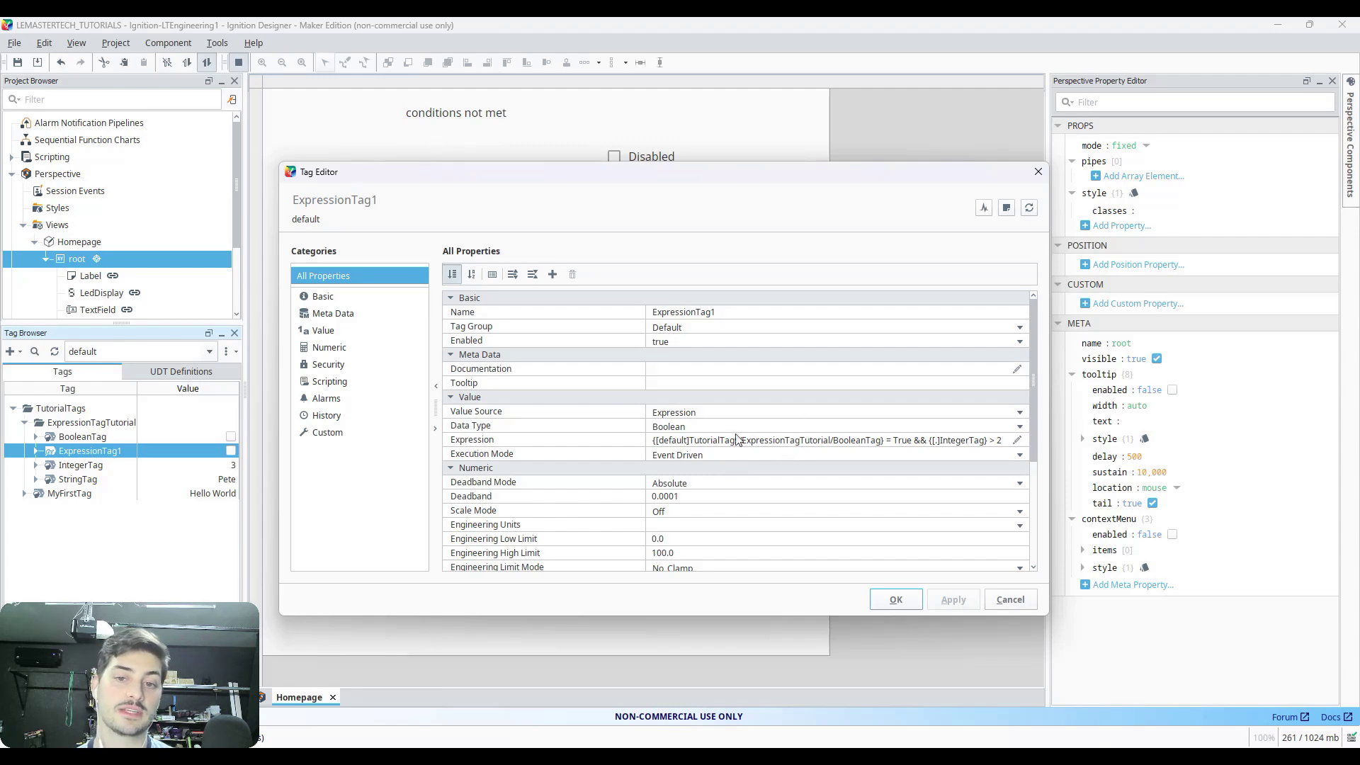
left_click(722, 457)
left_click(721, 454)
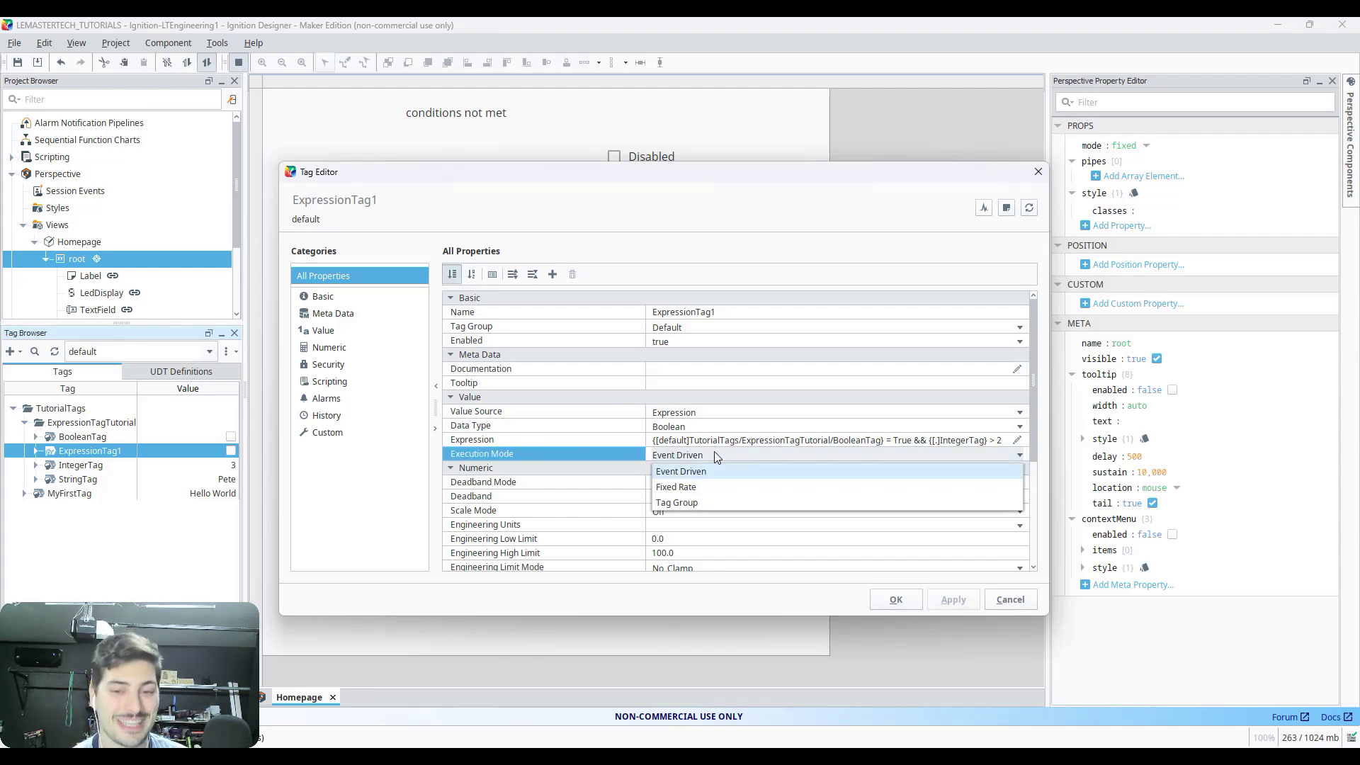
left_click(714, 453)
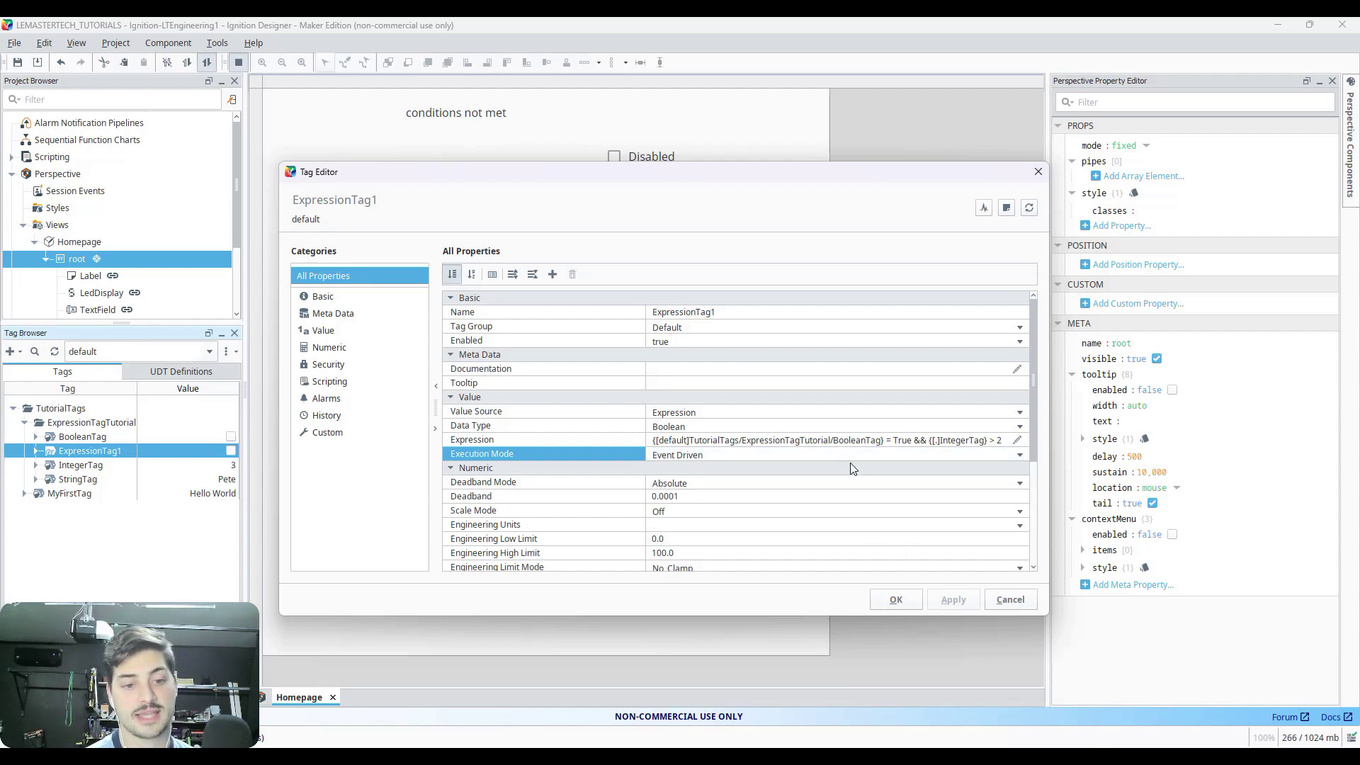
left_click(894, 597)
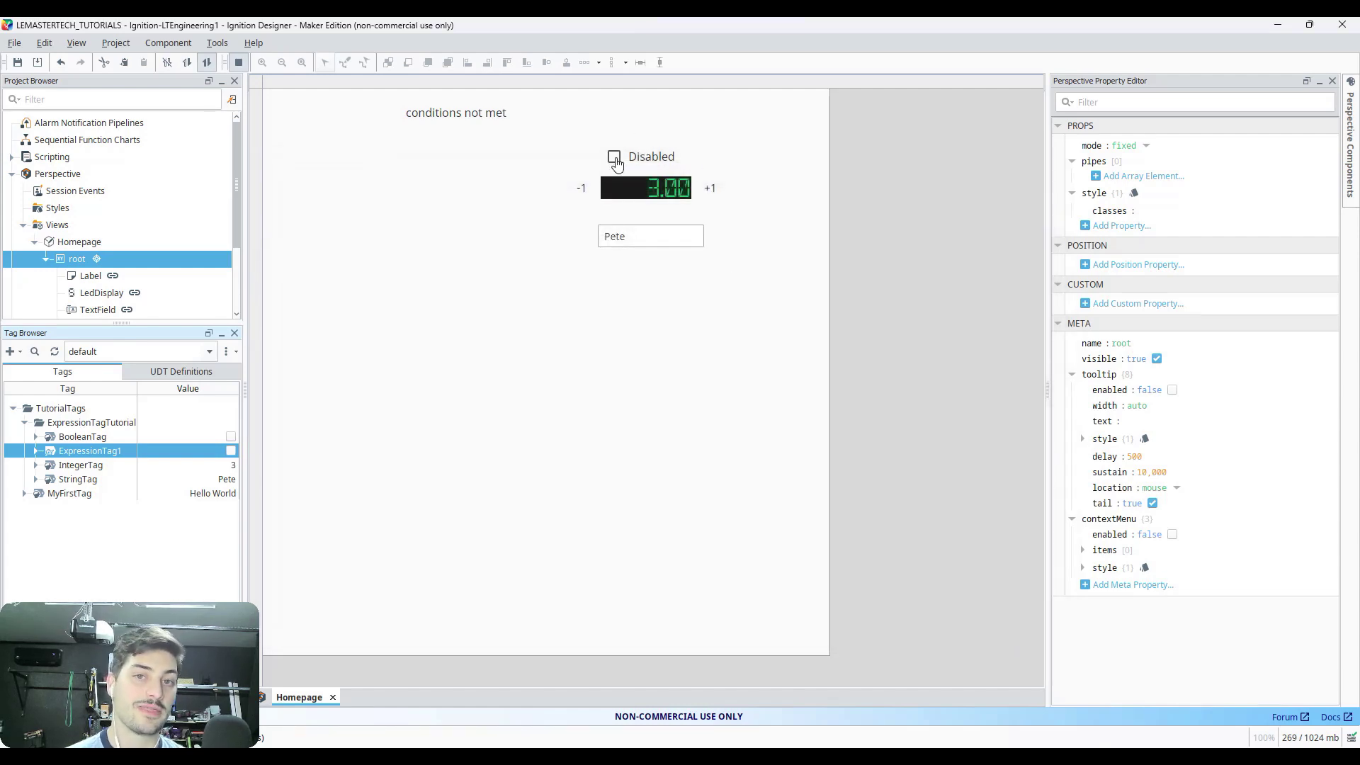
Re-enable the boolean checkbox and open ExpressionTag1 in the Tag Editor.
left_click(614, 158)
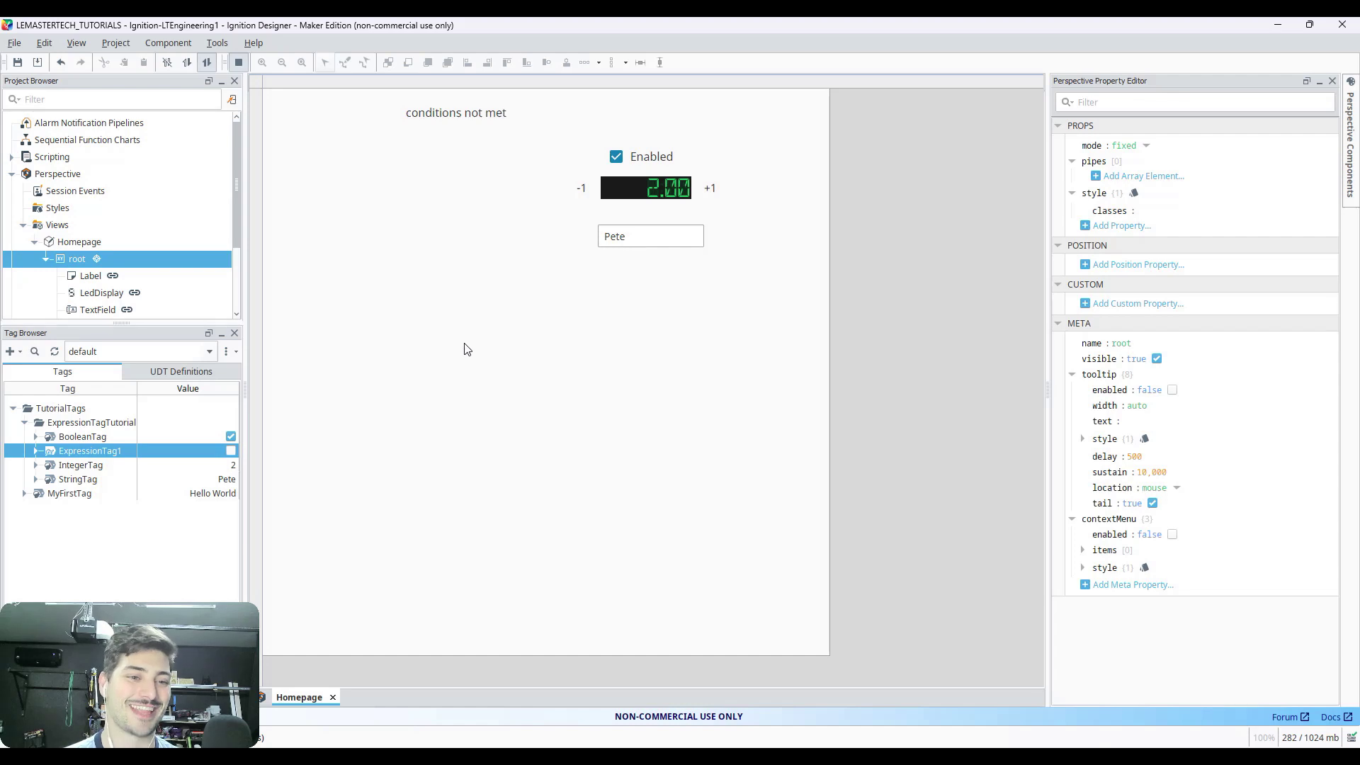
double_click(89, 453)
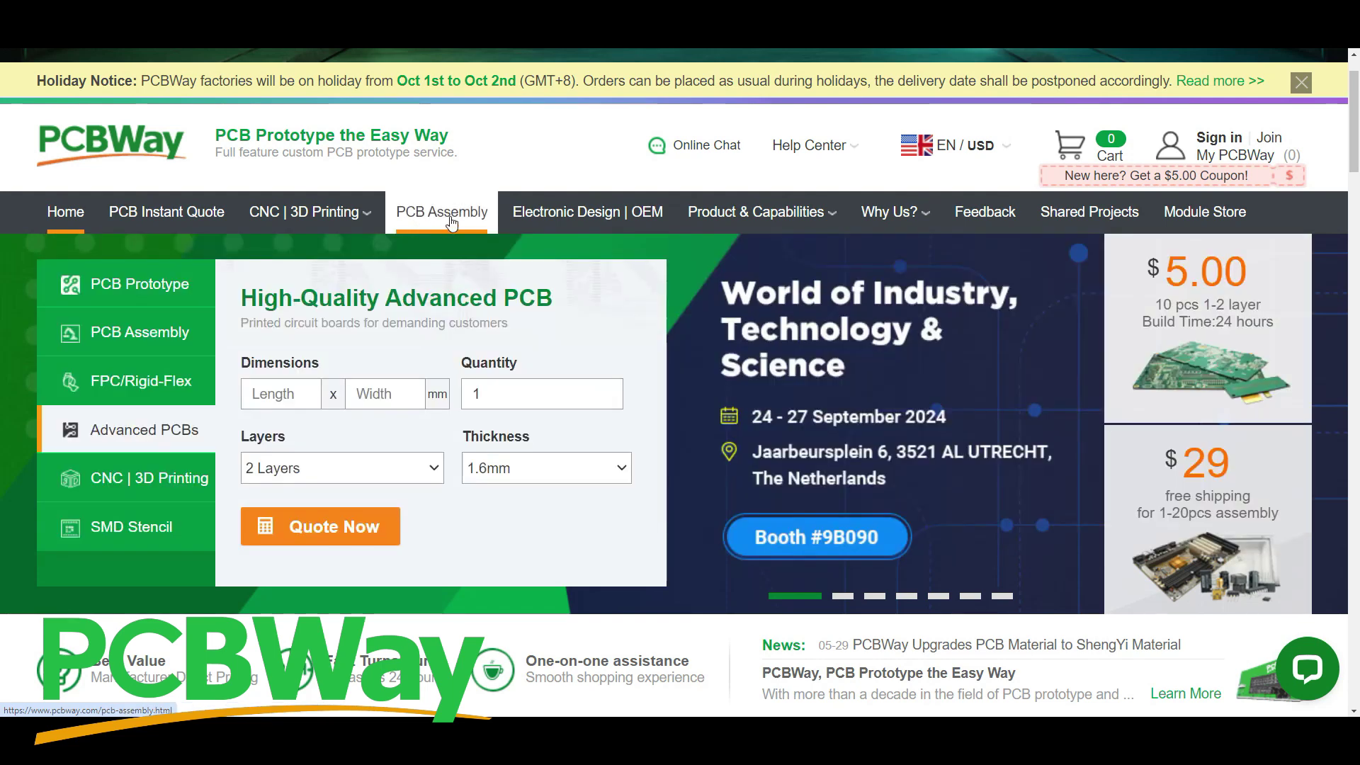
Browse down the PCB Assembly page after dismissing the factory video popup.
left_click(452, 222)
scroll(1151, 230, "down", 1)
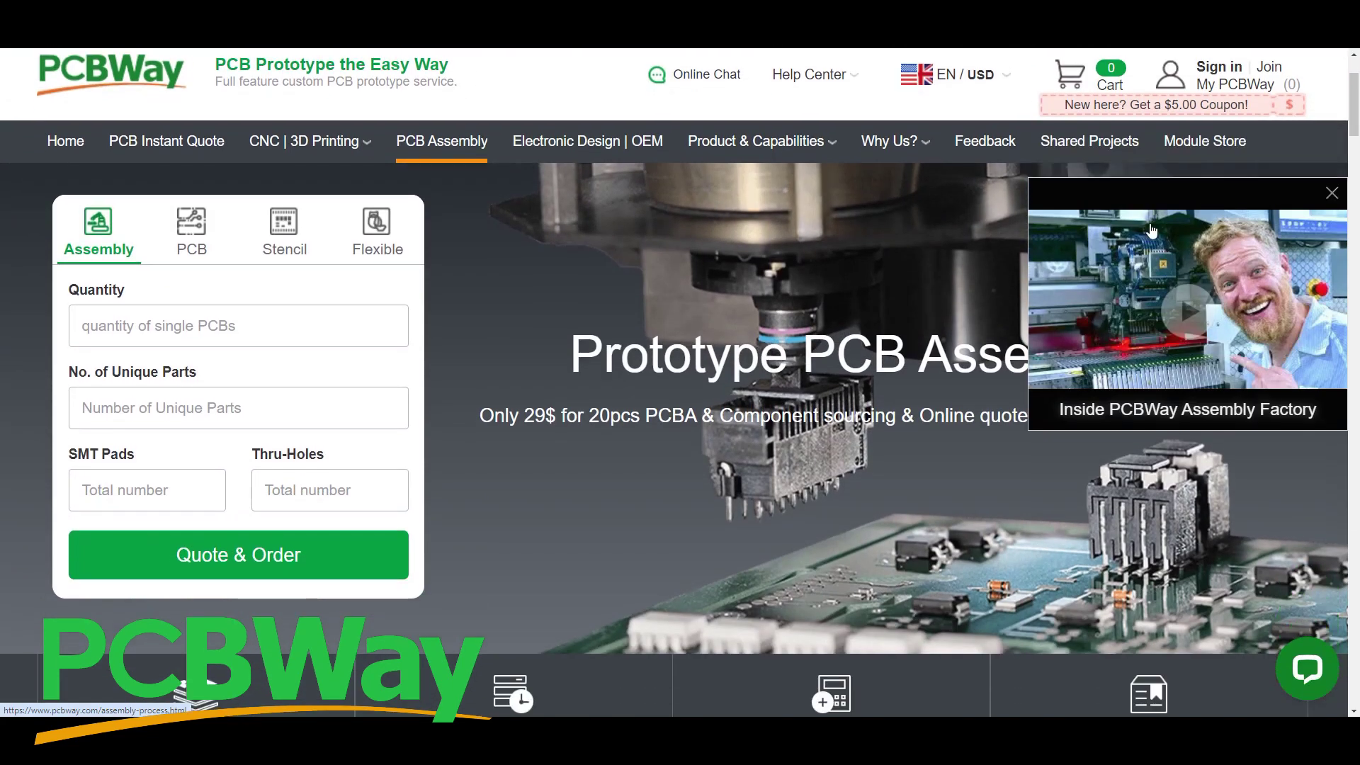
left_click(1332, 196)
scroll(726, 254, "down", 3)
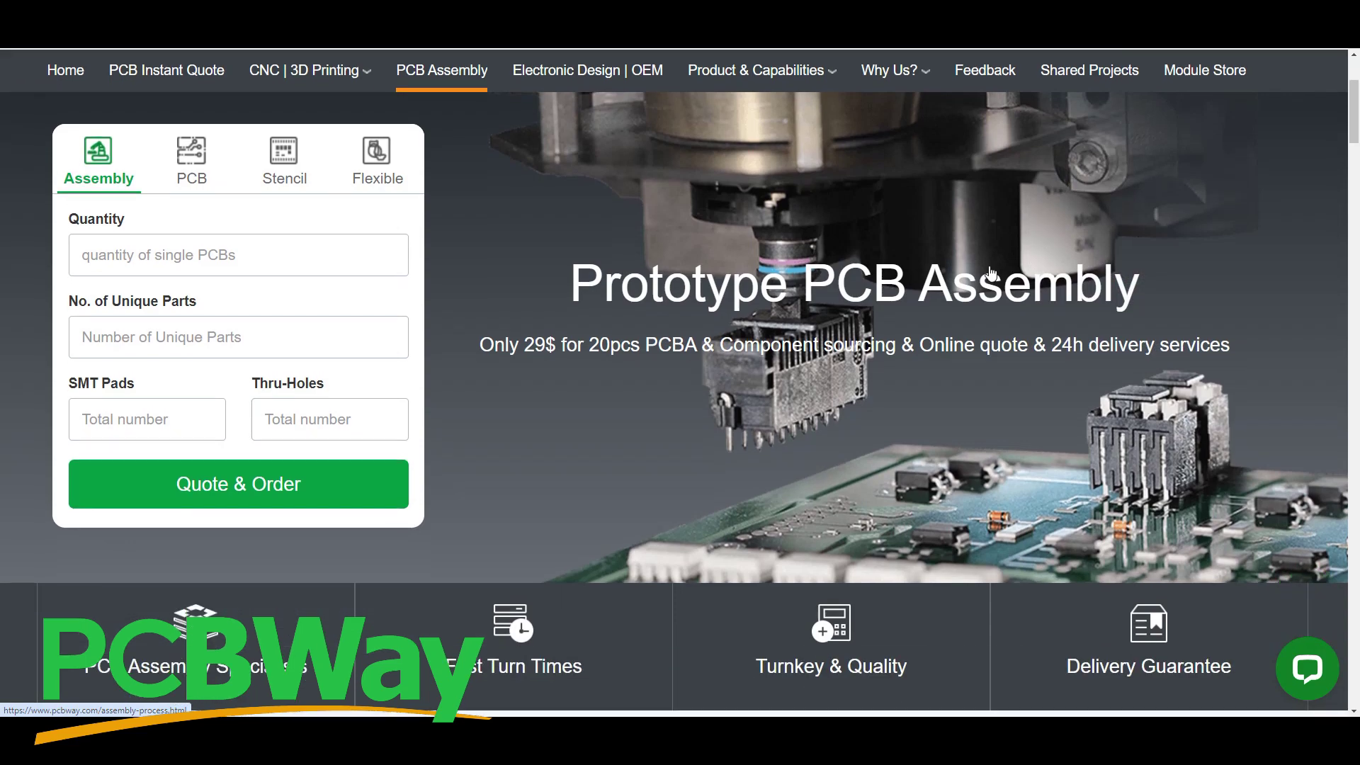
scroll(726, 254, "down", 4)
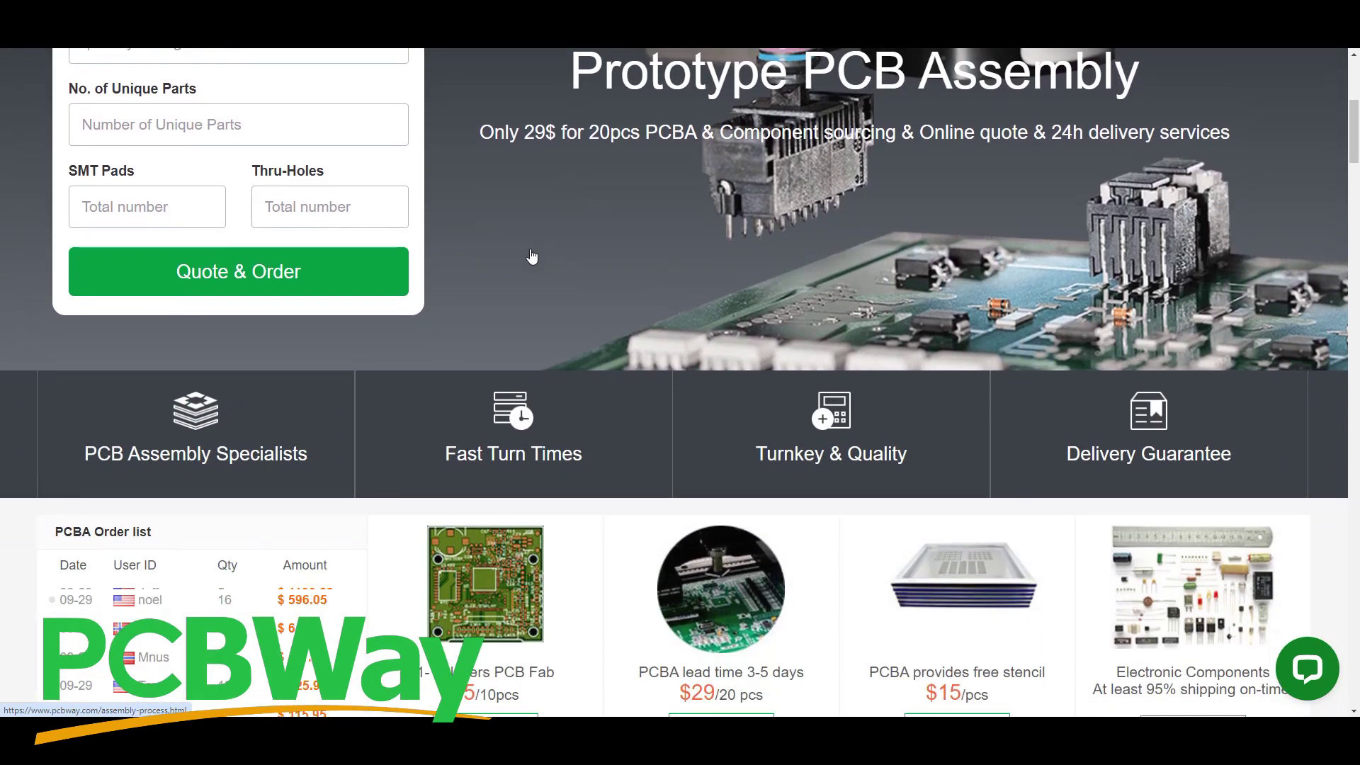
scroll(595, 319, "down", 5)
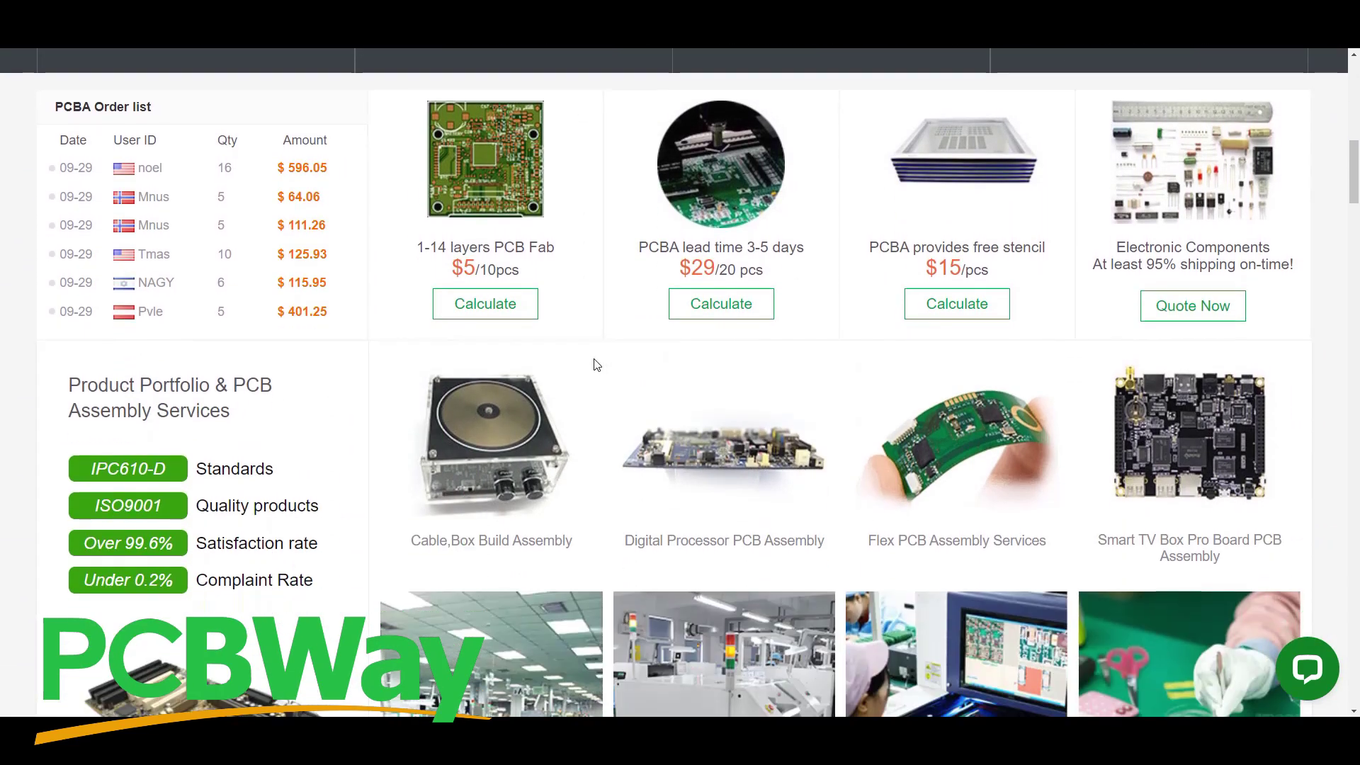
scroll(597, 365, "down", 3)
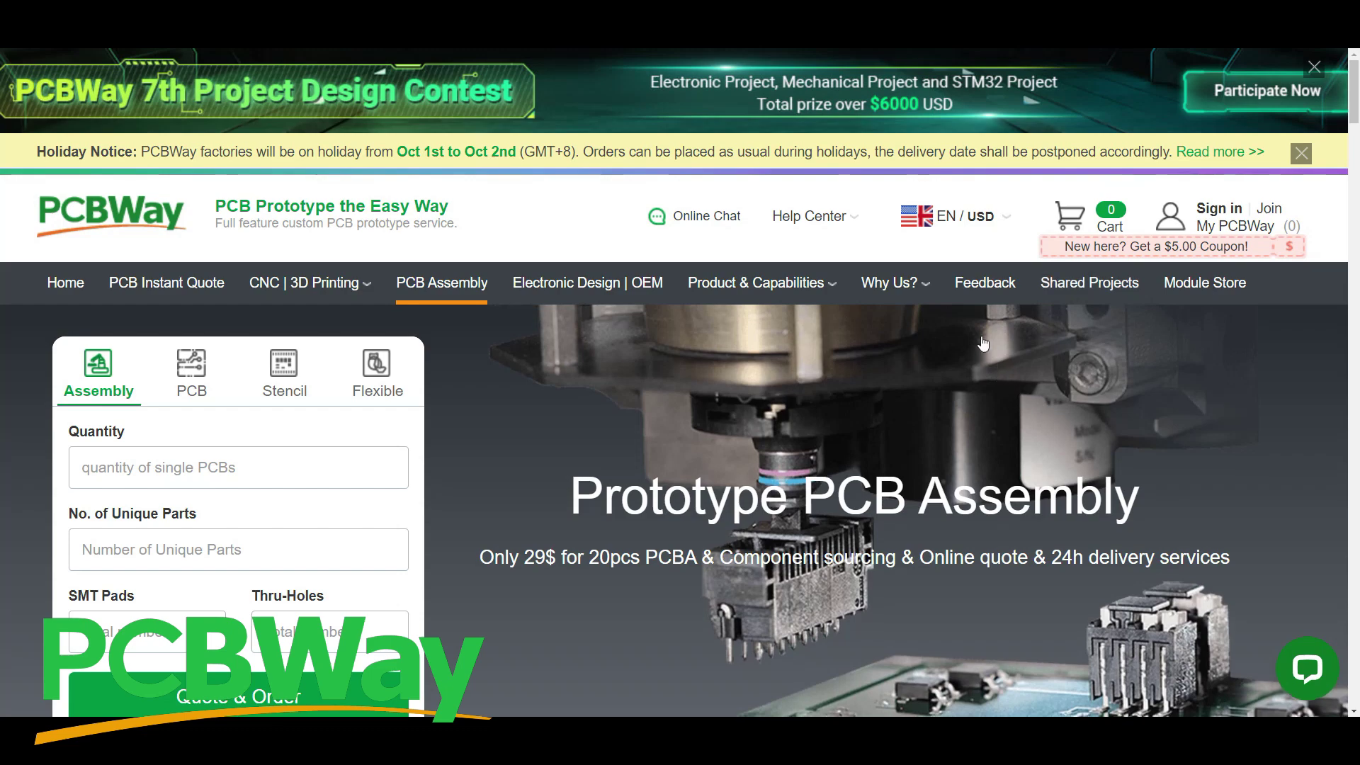
Go to Why Us? > Why PCBWay and scroll through the page about ordering PCBs online.
mouse_move(897, 280)
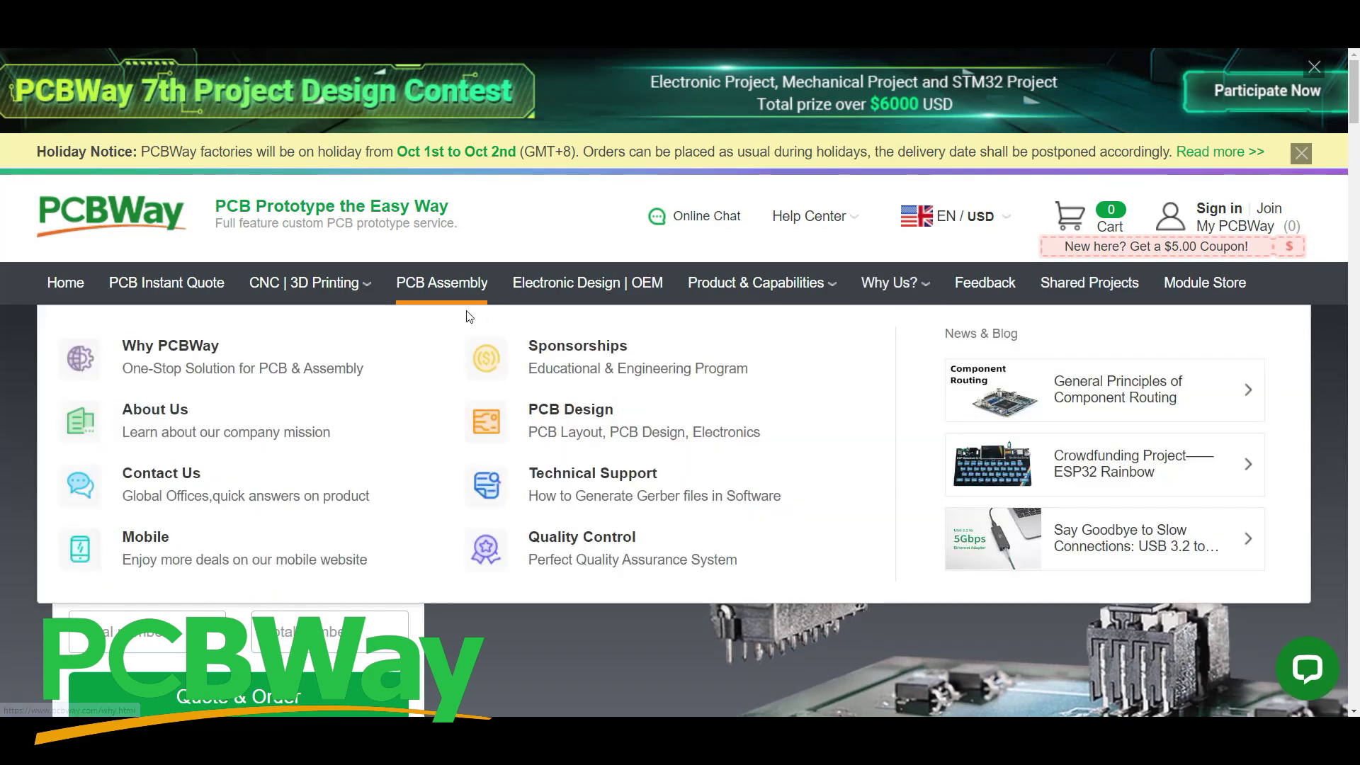
left_click(188, 359)
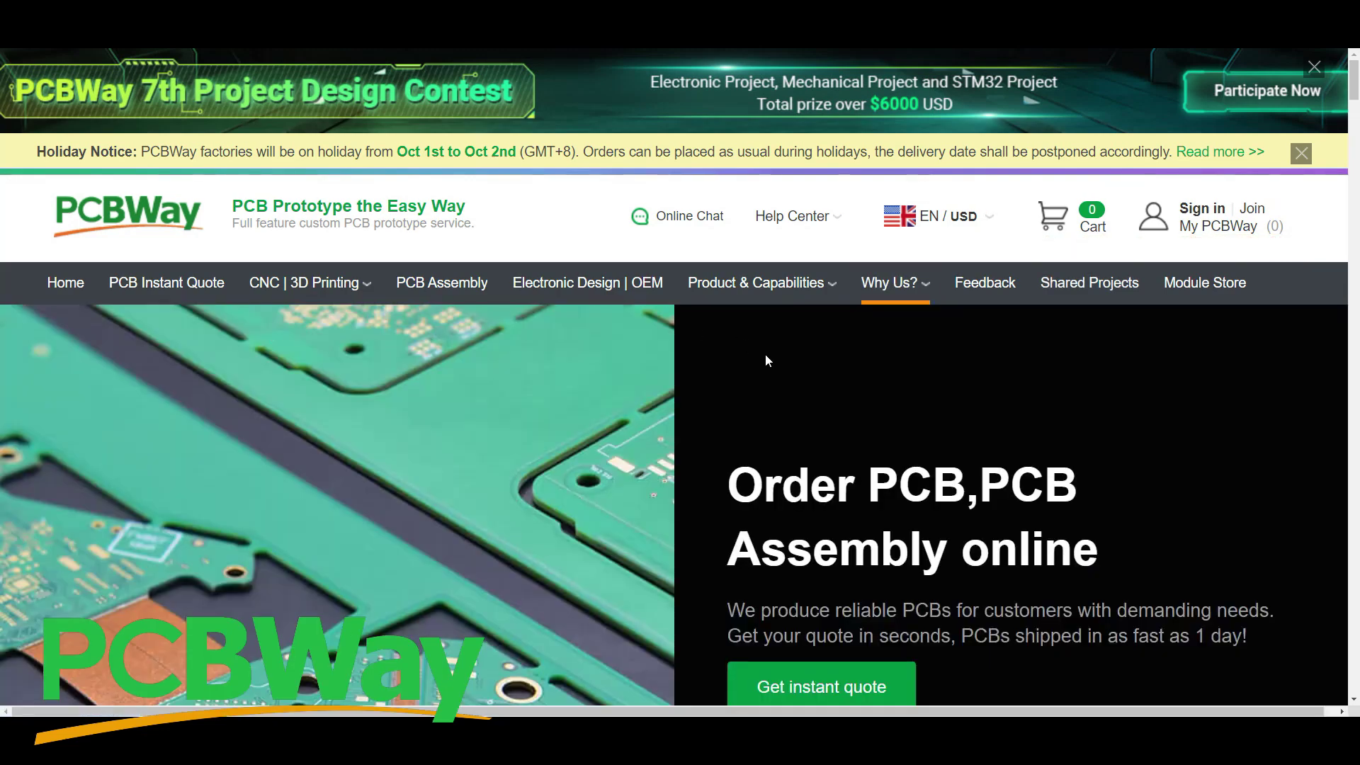
scroll(1229, 392, "down", 4)
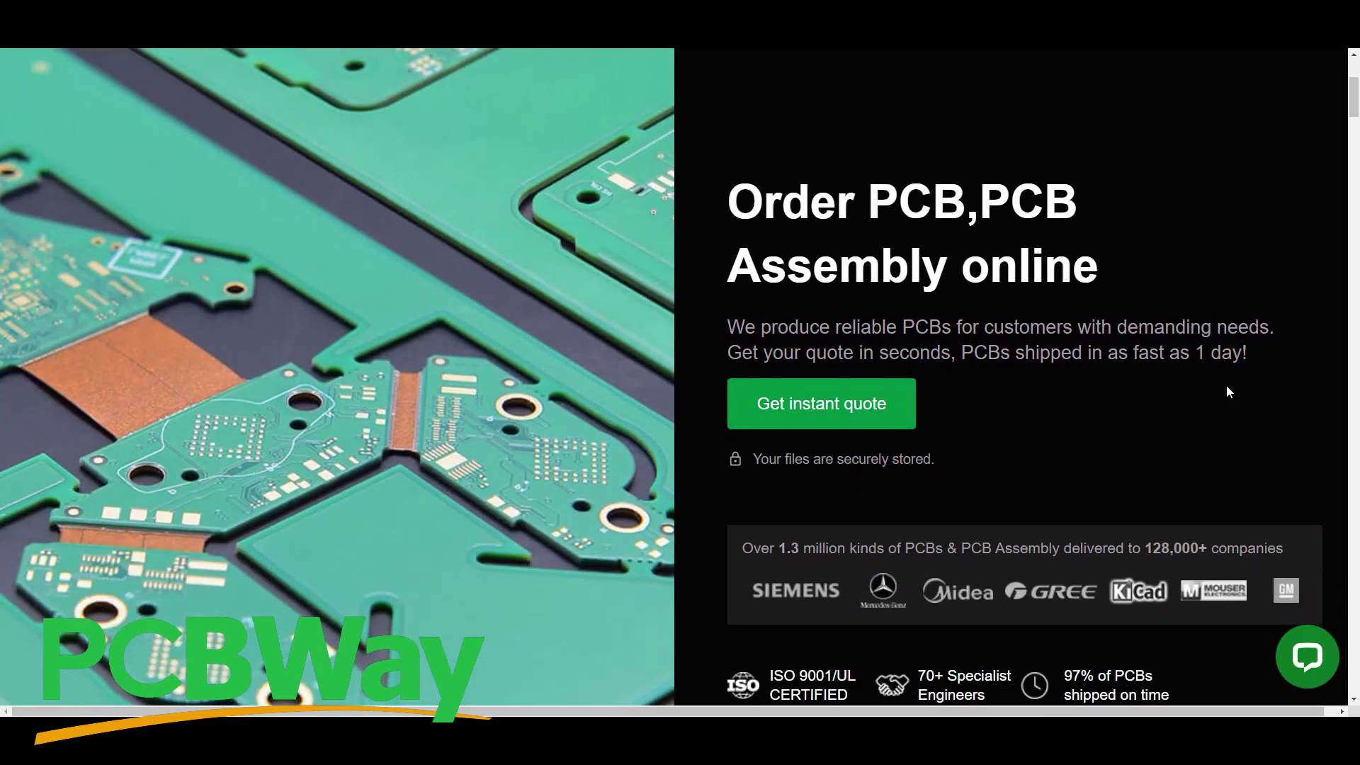
scroll(1228, 392, "down", 4)
scroll(1227, 392, "down", 8)
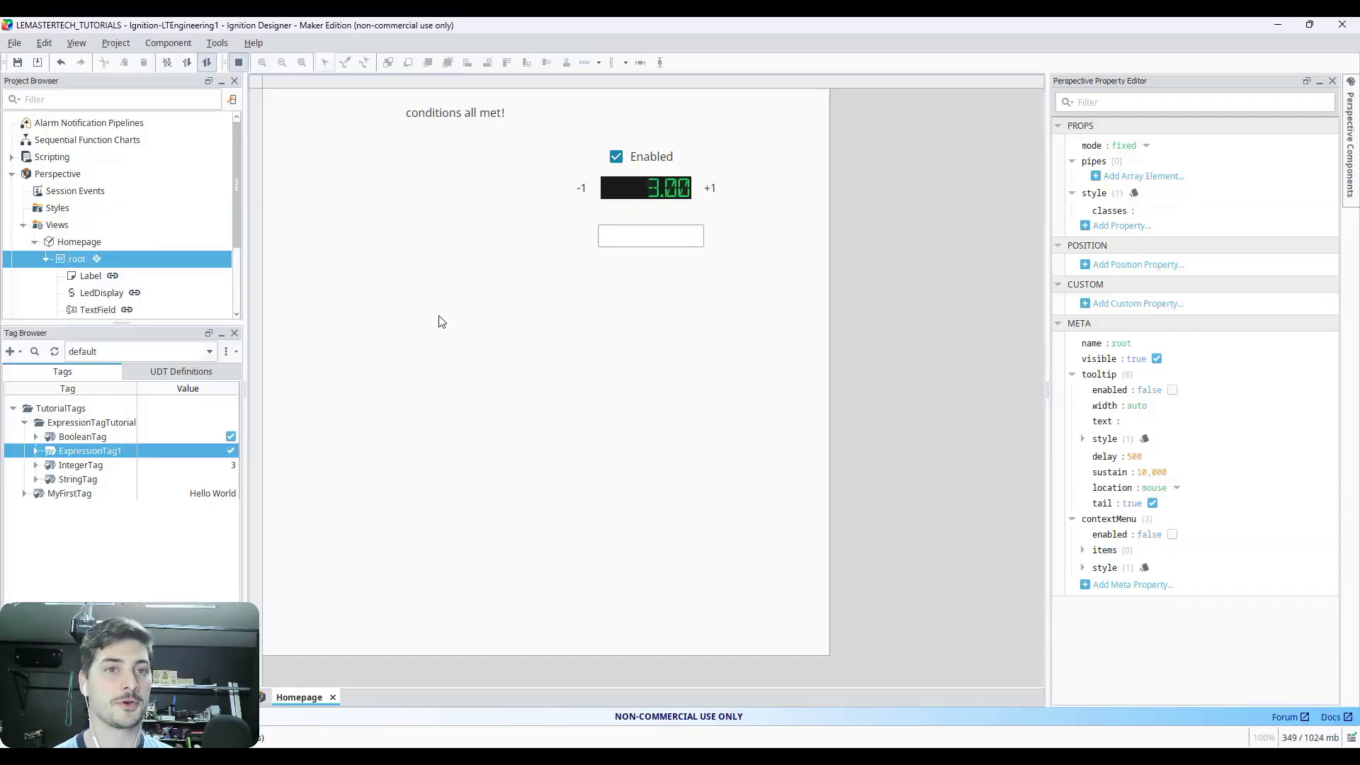
Append && {[.]StringTag} != a sample name to ExpressionTag1's expression and save the tag.
double_click(69, 453)
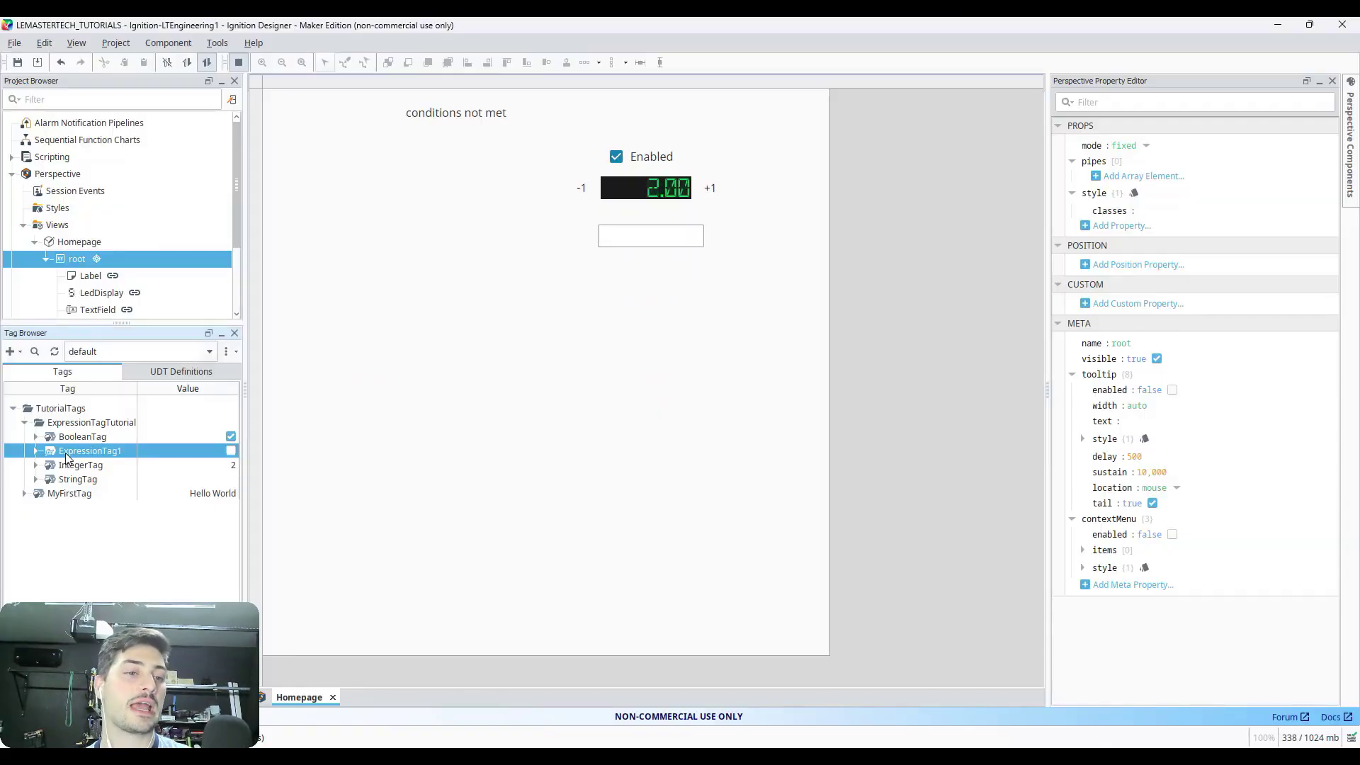
left_click_drag(563, 230, 678, 174)
left_click(1011, 420)
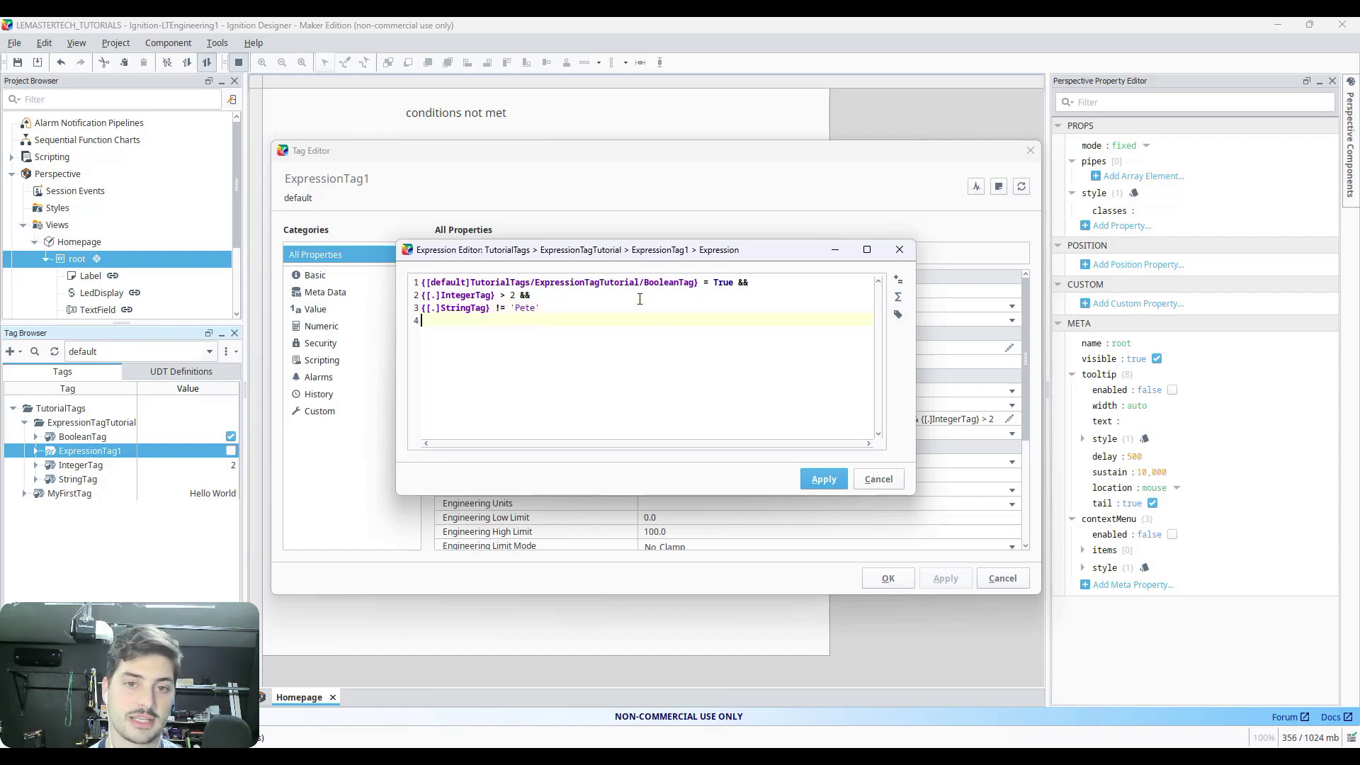
left_click(823, 481)
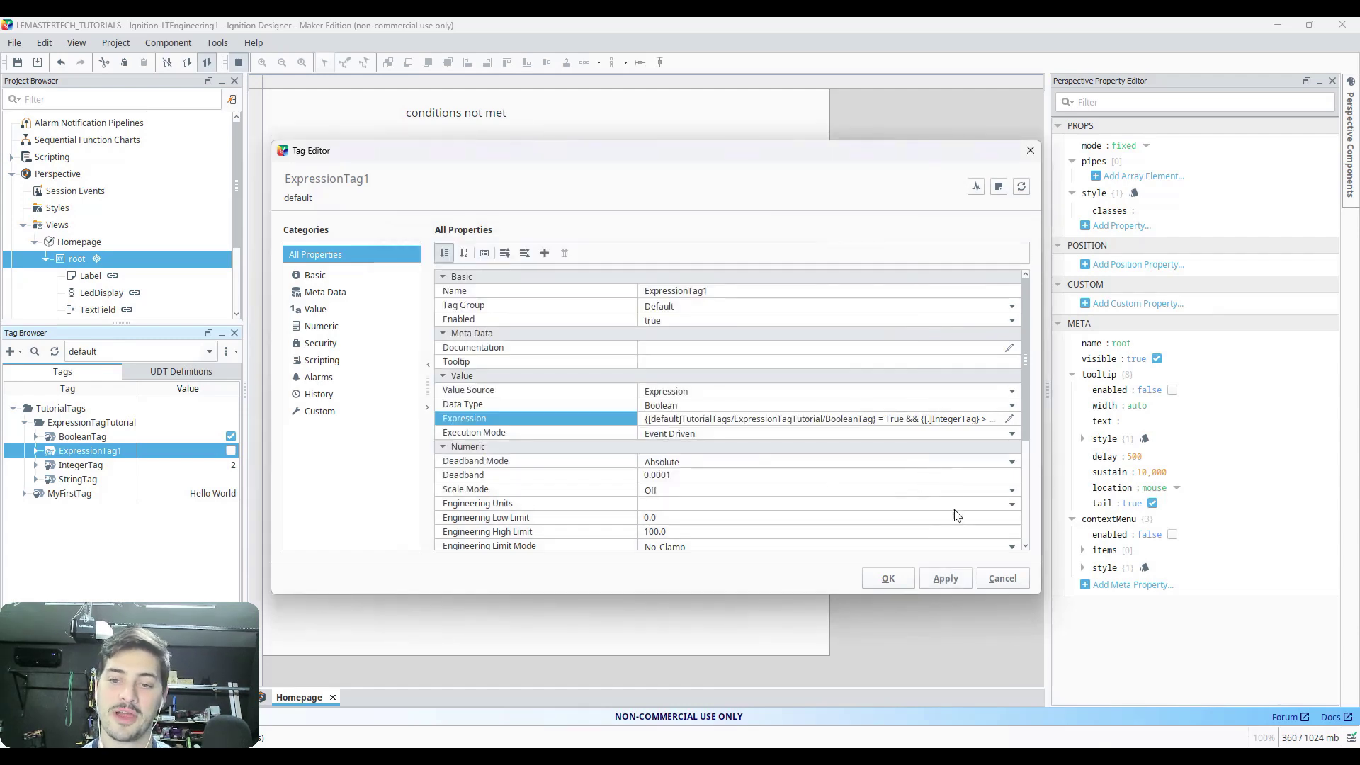
left_click(946, 579)
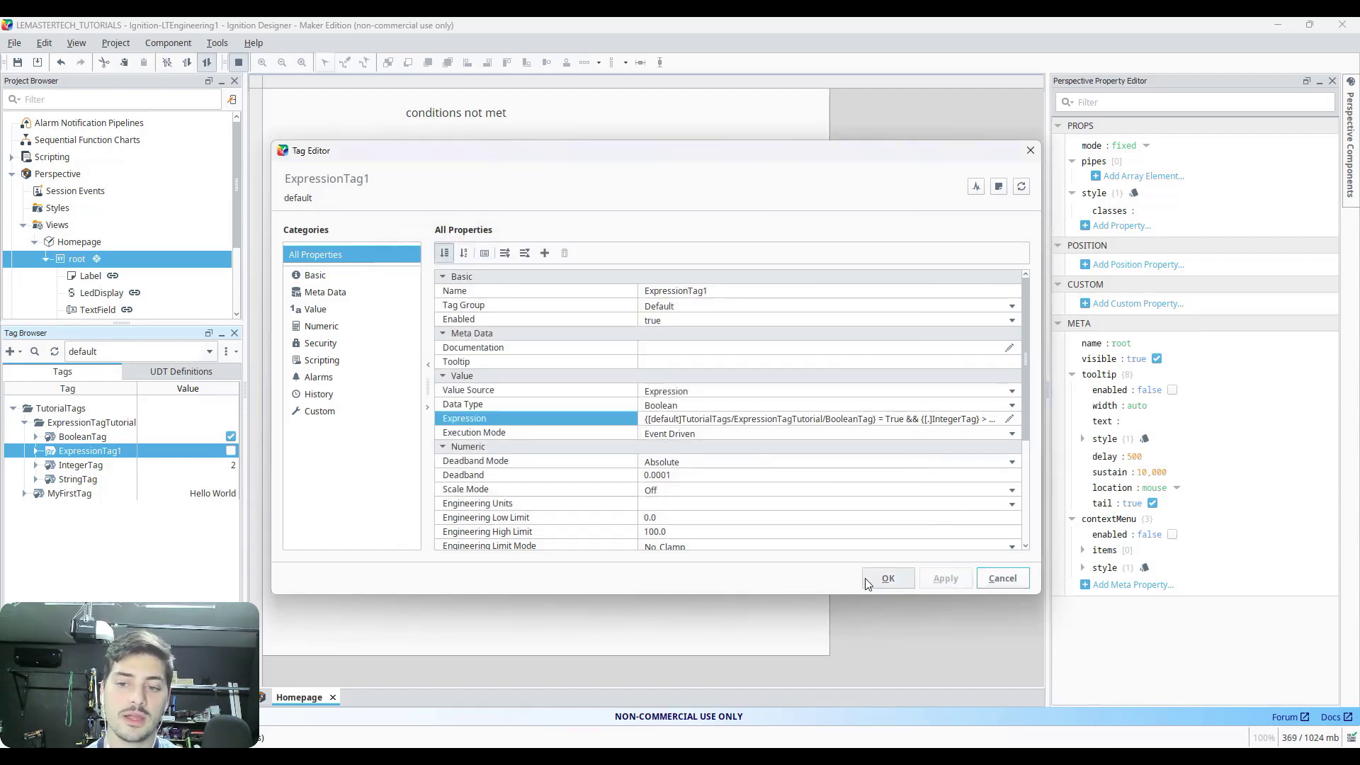
left_click(886, 578)
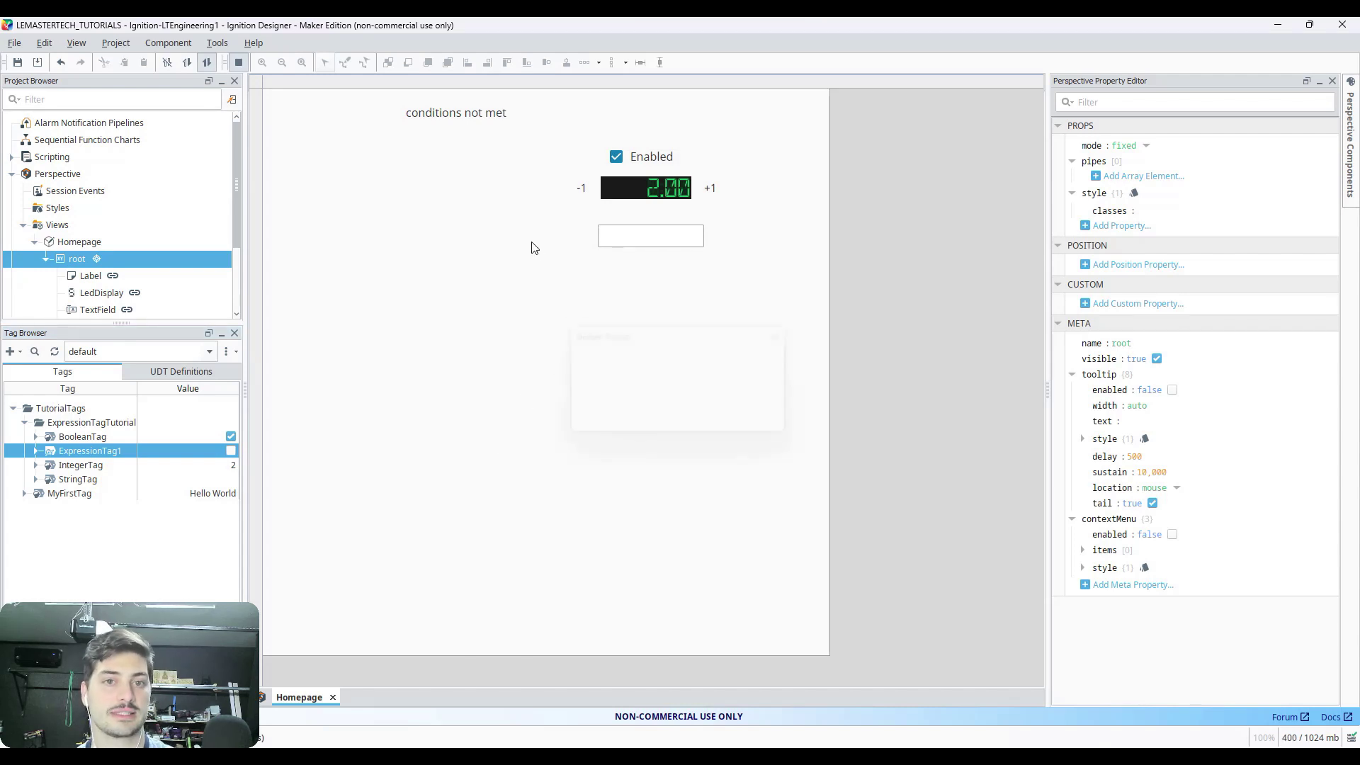
Raise the counter to 3, enter a sample name in the text field, then open ExpressionTag1.
left_click(711, 188)
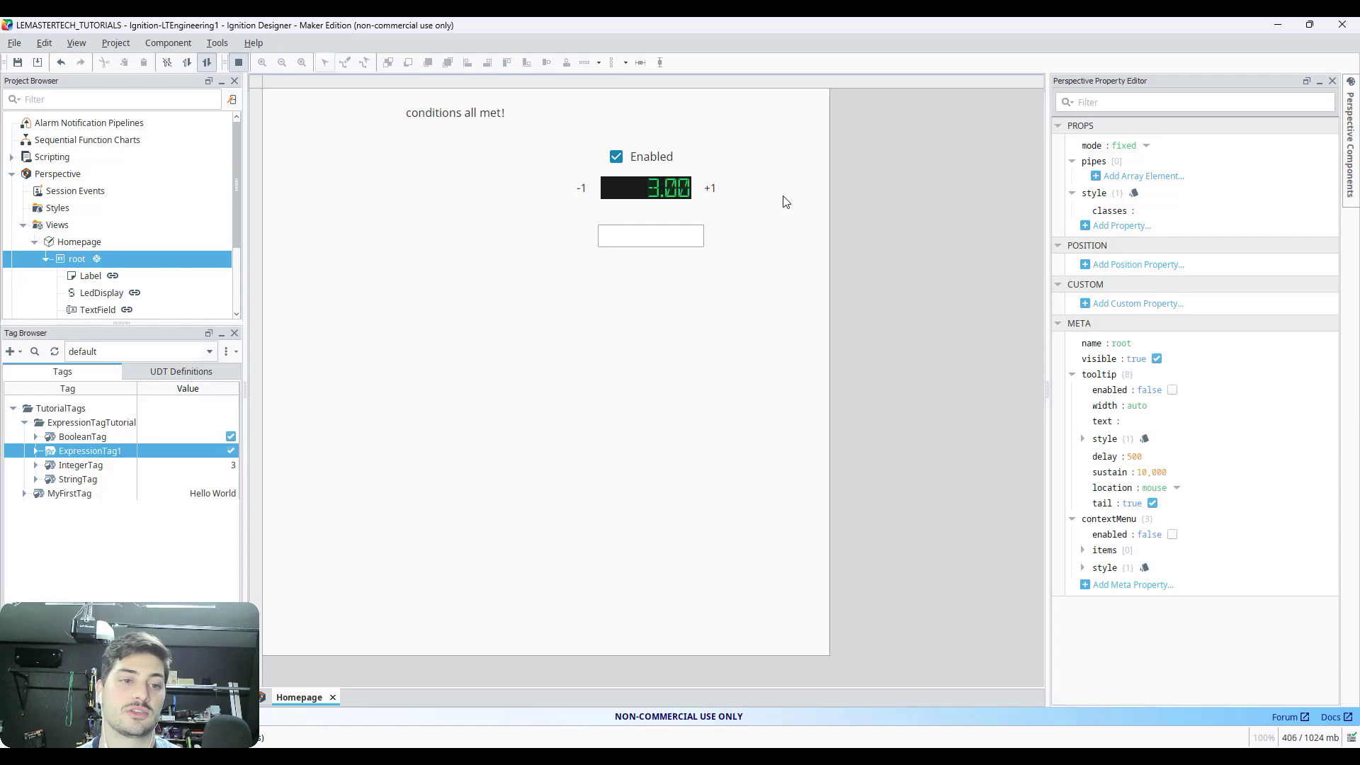
left_click(636, 233)
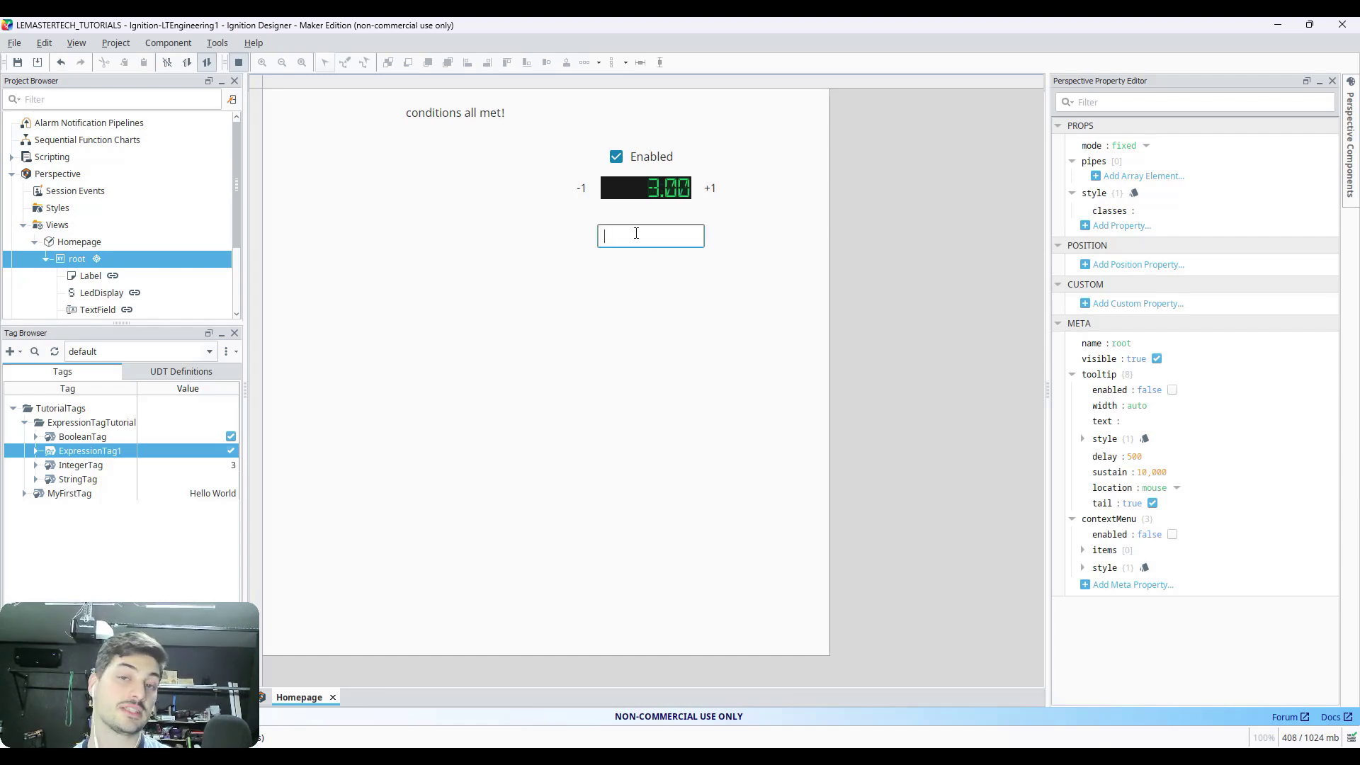
type("Pete")
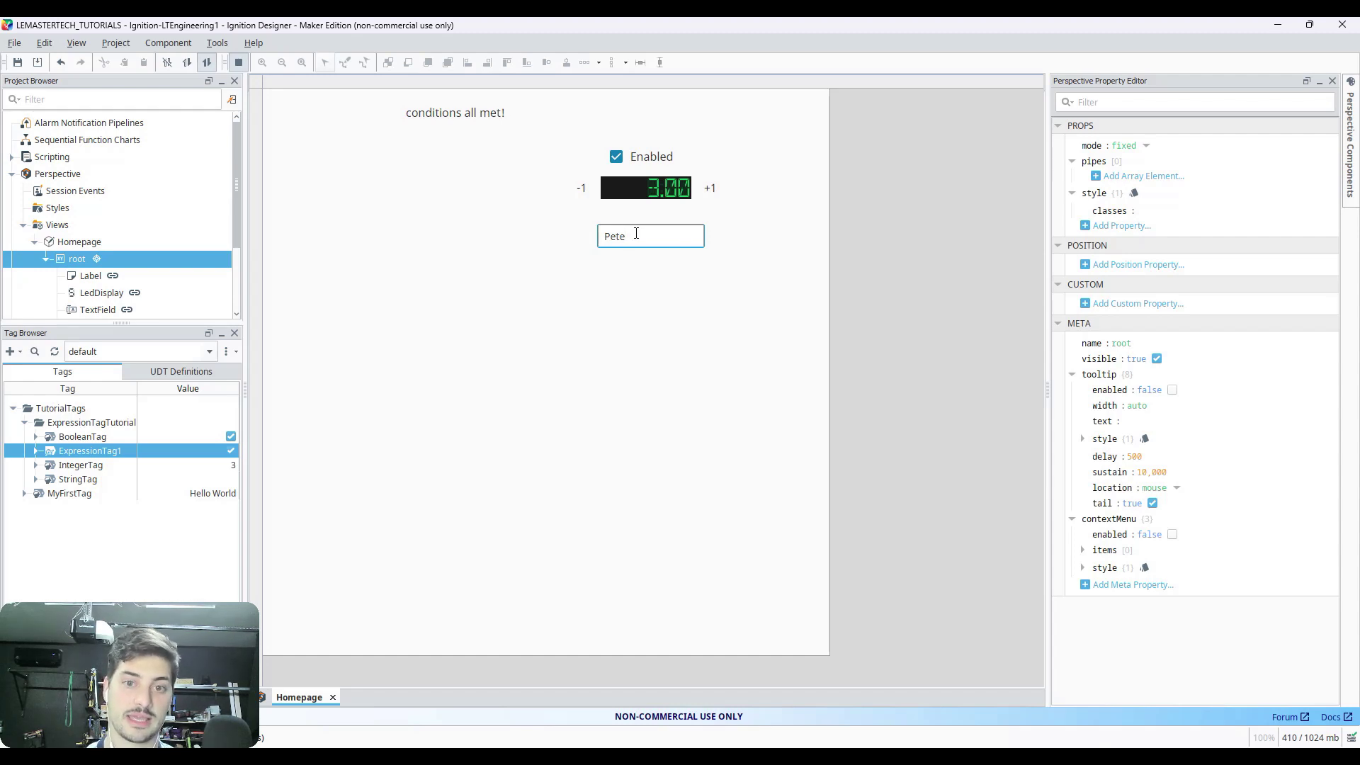
key("Return")
left_click(538, 273)
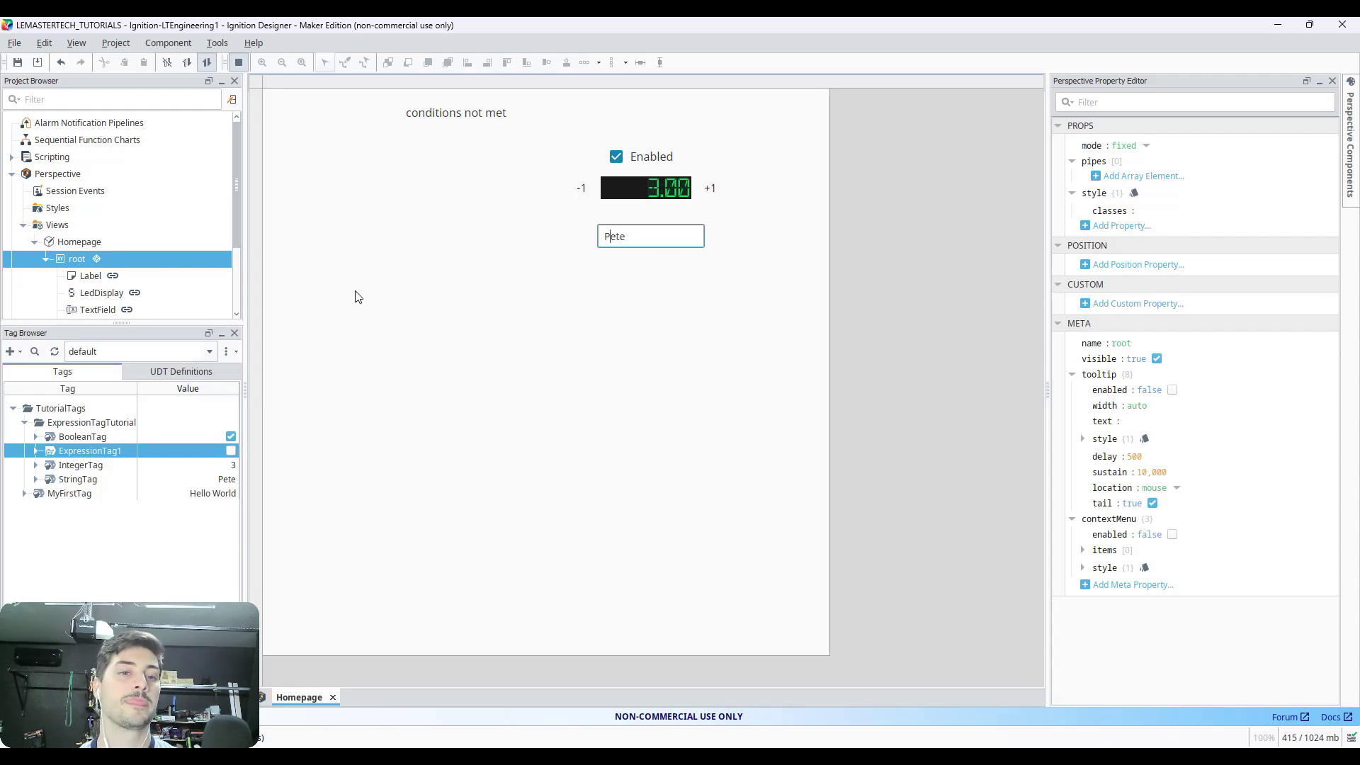
double_click(103, 454)
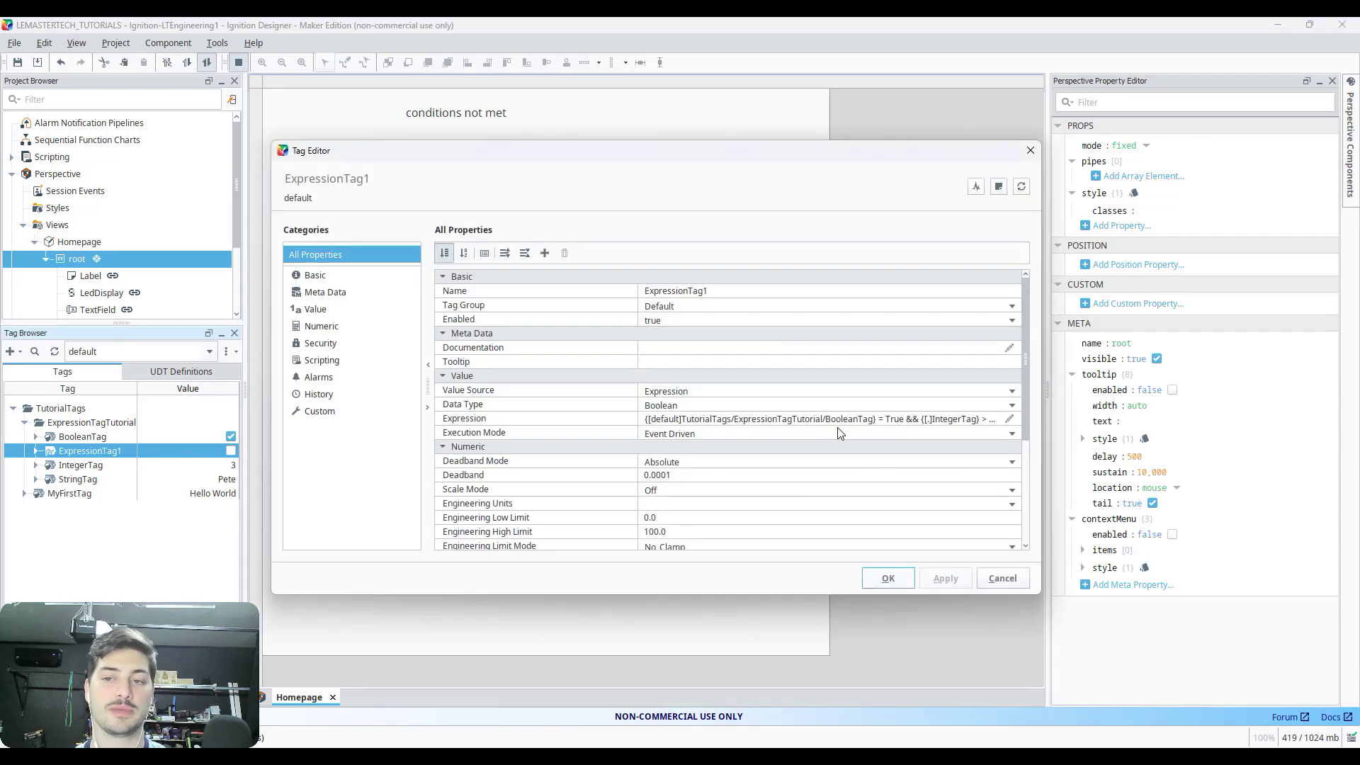
Rewrite ExpressionTag1's third condition as len({[.]StringTag}) != 0 and save it.
left_click(1009, 419)
left_click_drag(541, 307, 524, 307)
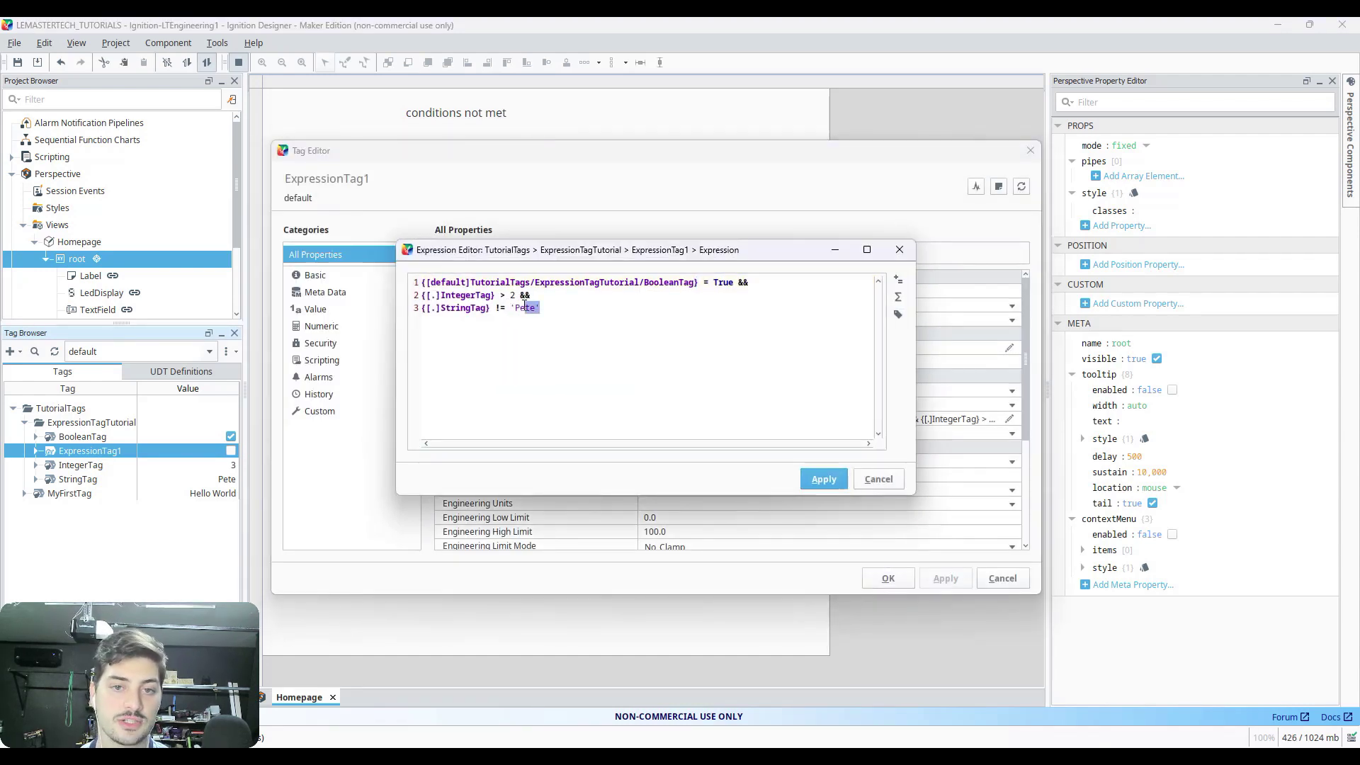
left_click(423, 309)
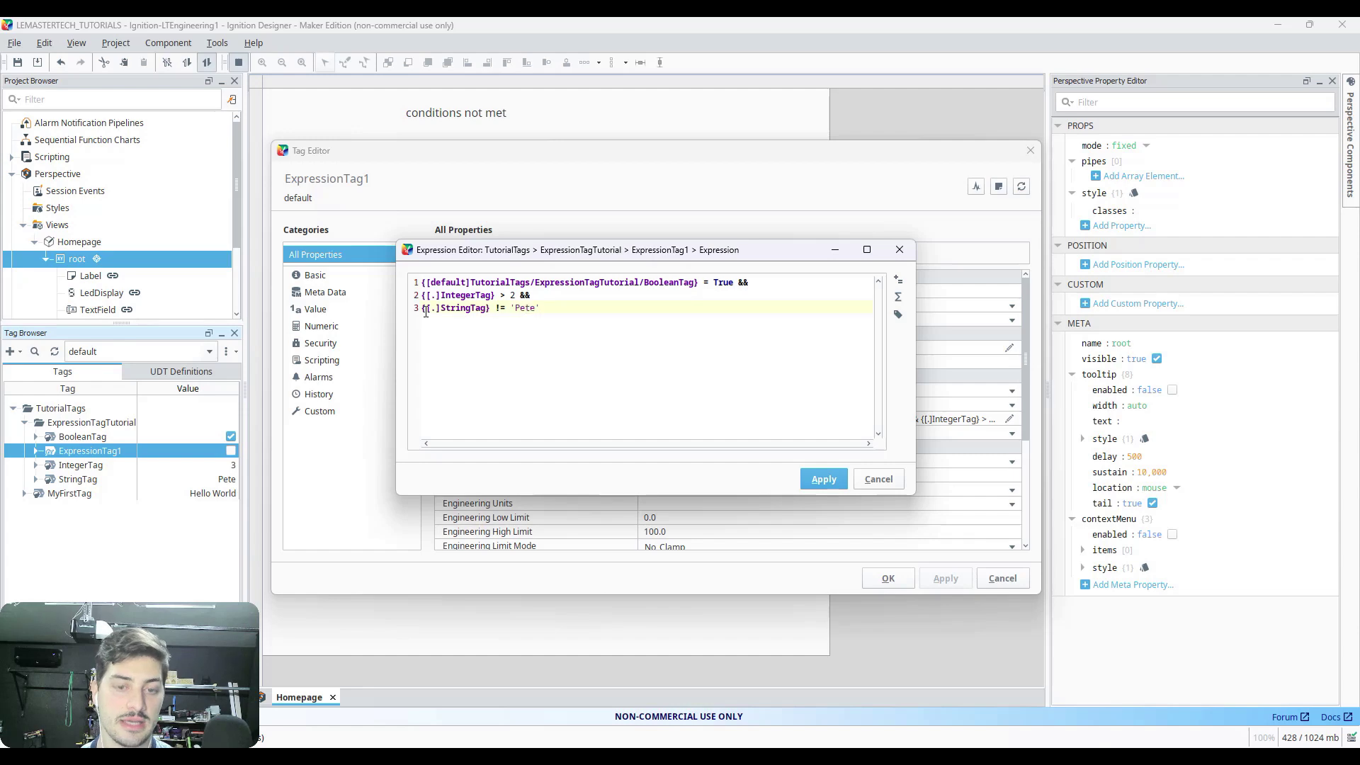
type("len(")
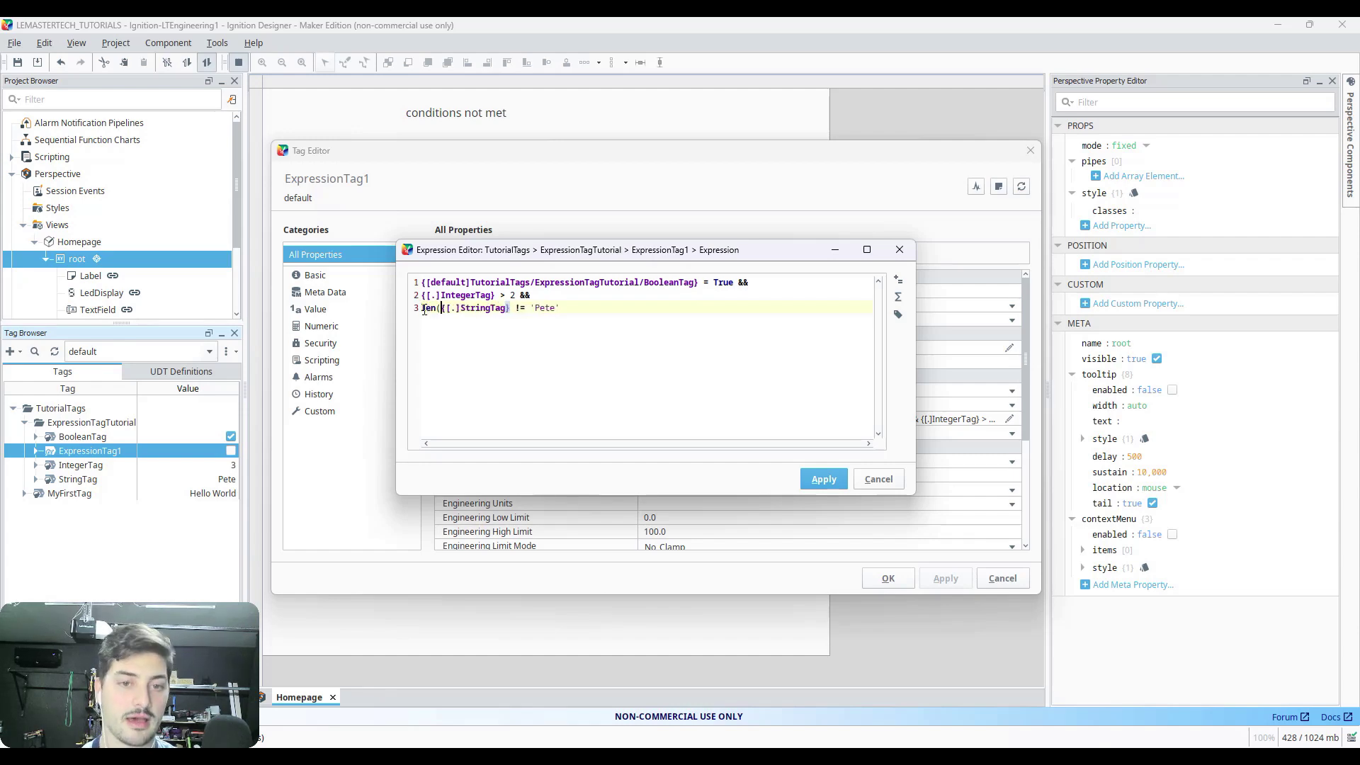
left_click(511, 309)
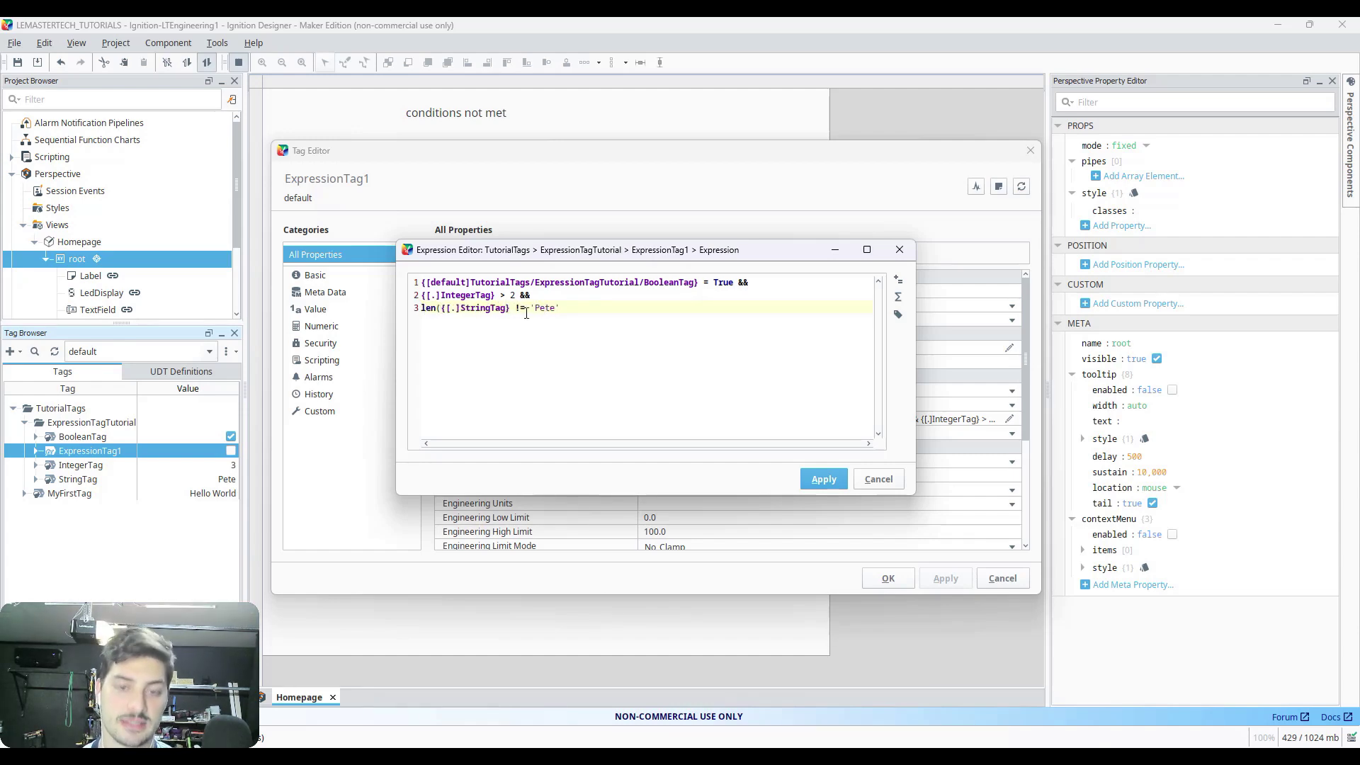
type(")")
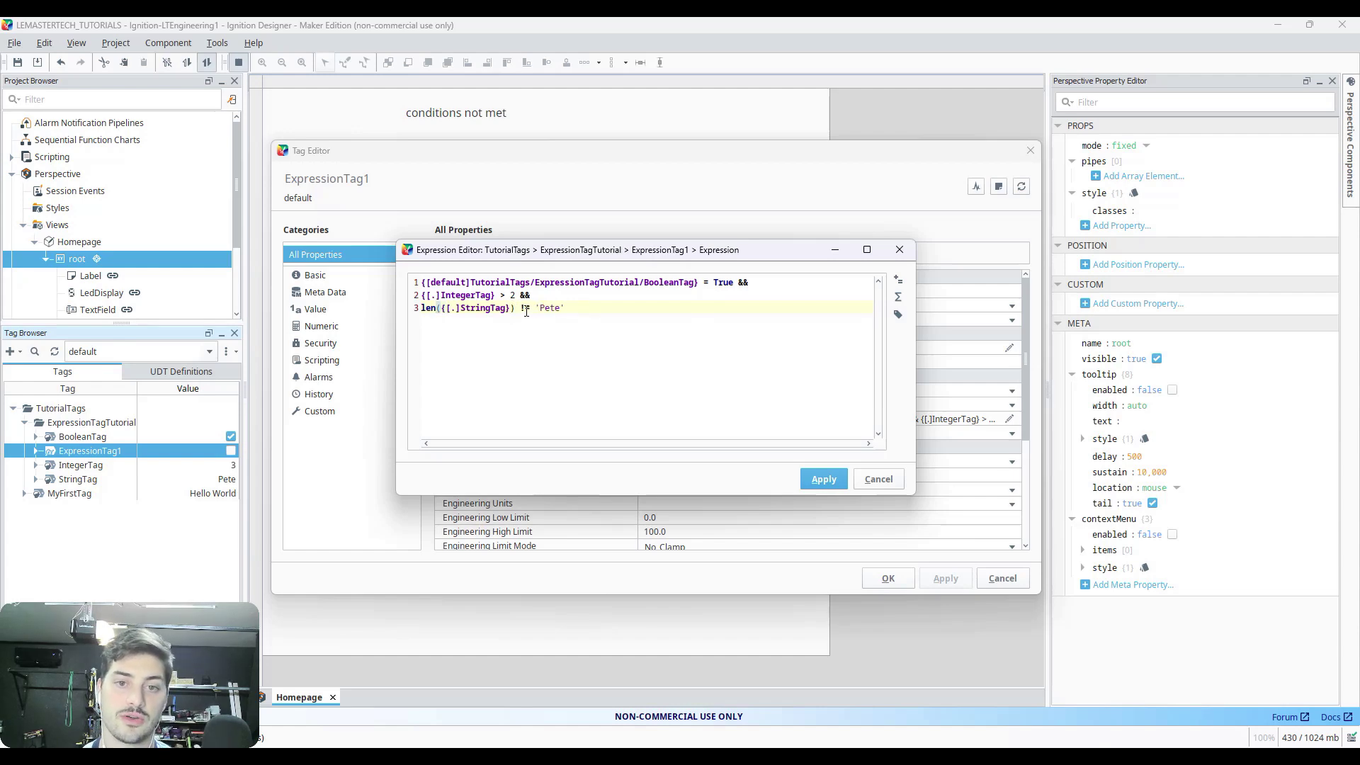
mouse_move(536, 309)
left_mouse_down()
mouse_move(562, 308)
mouse_move(526, 313)
left_mouse_up()
key("BackSpace")
type("= 0")
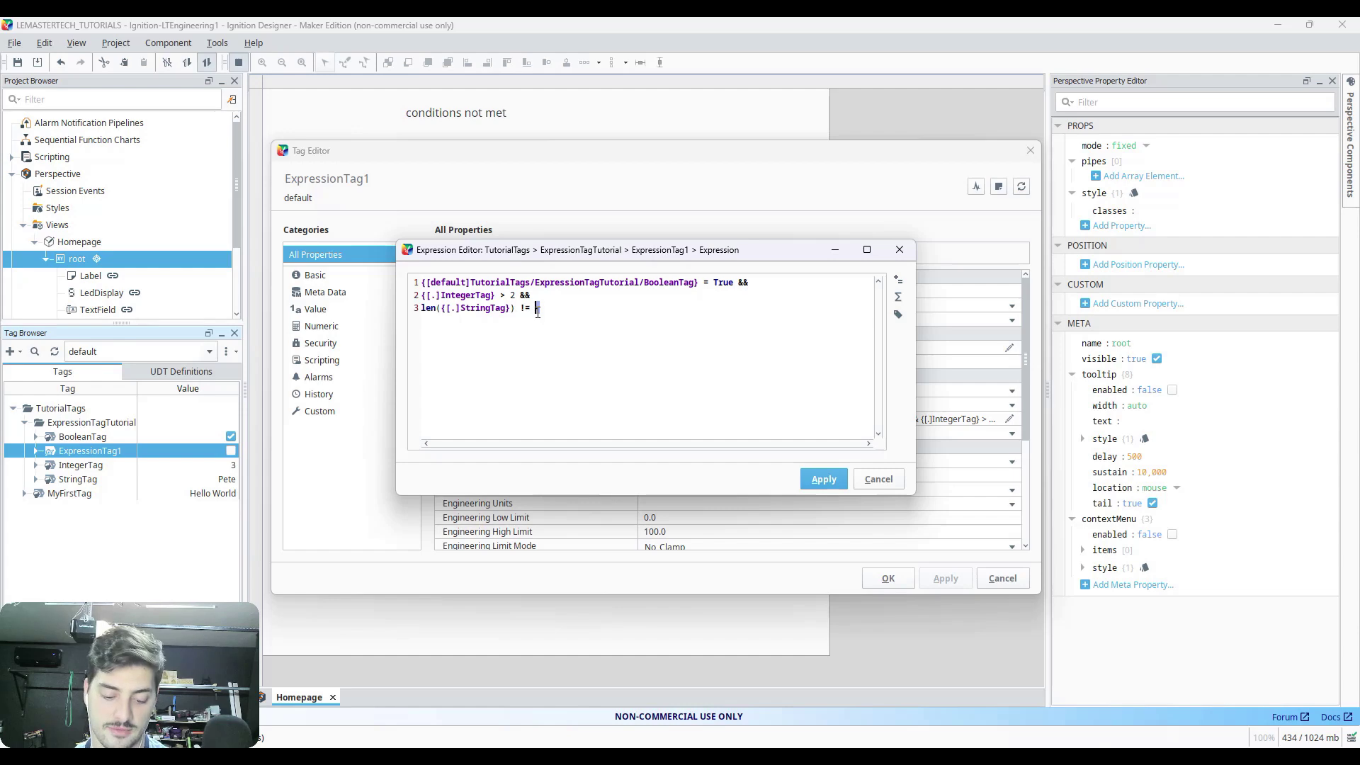
left_click(816, 483)
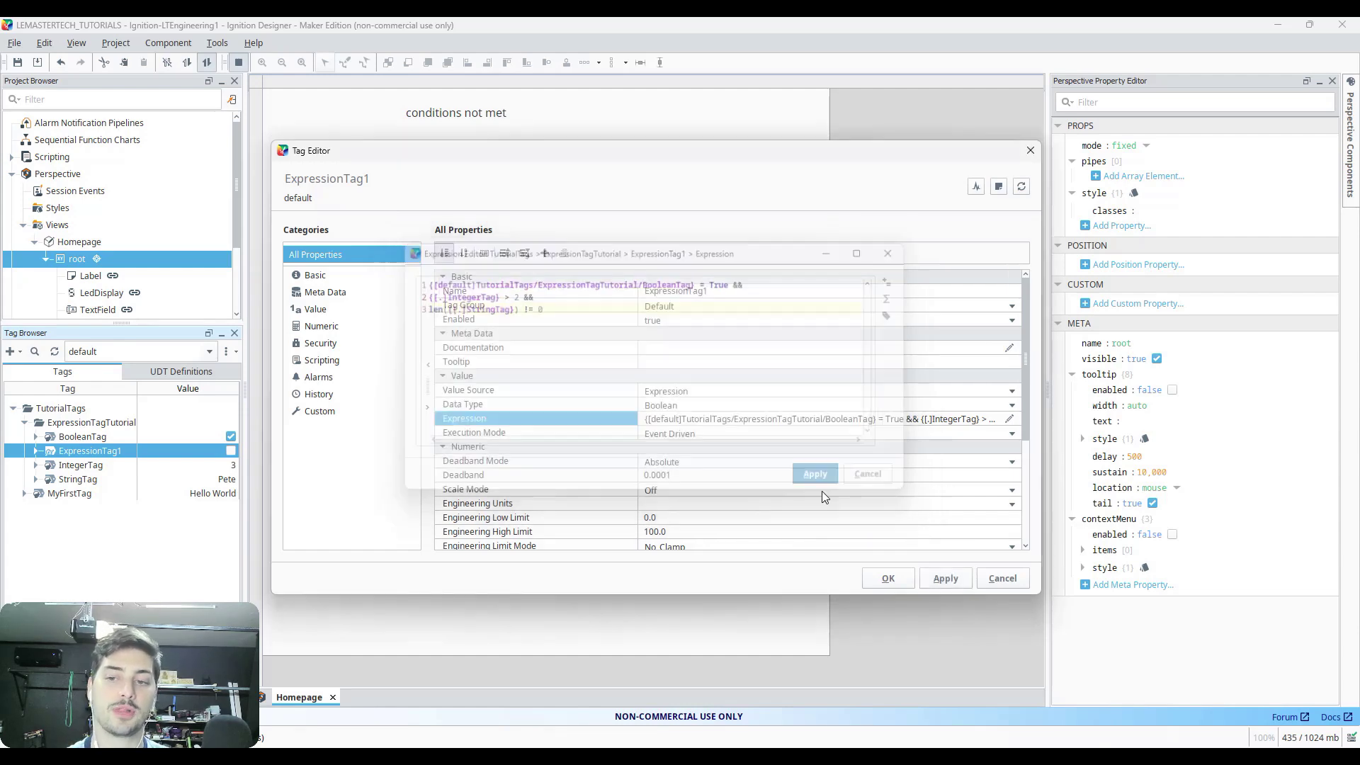
left_click(888, 579)
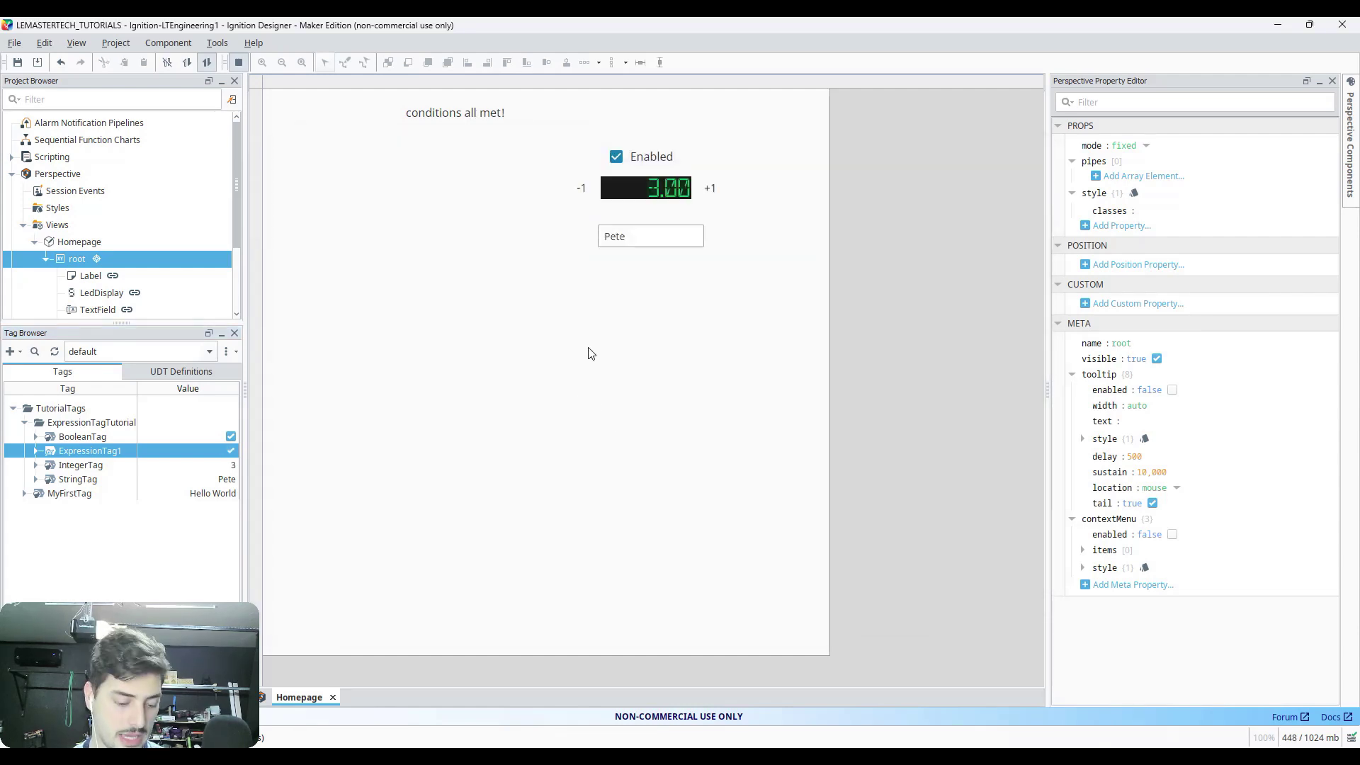
Empty the text field, then type and delete 'p' to test the label's response.
left_click(667, 238)
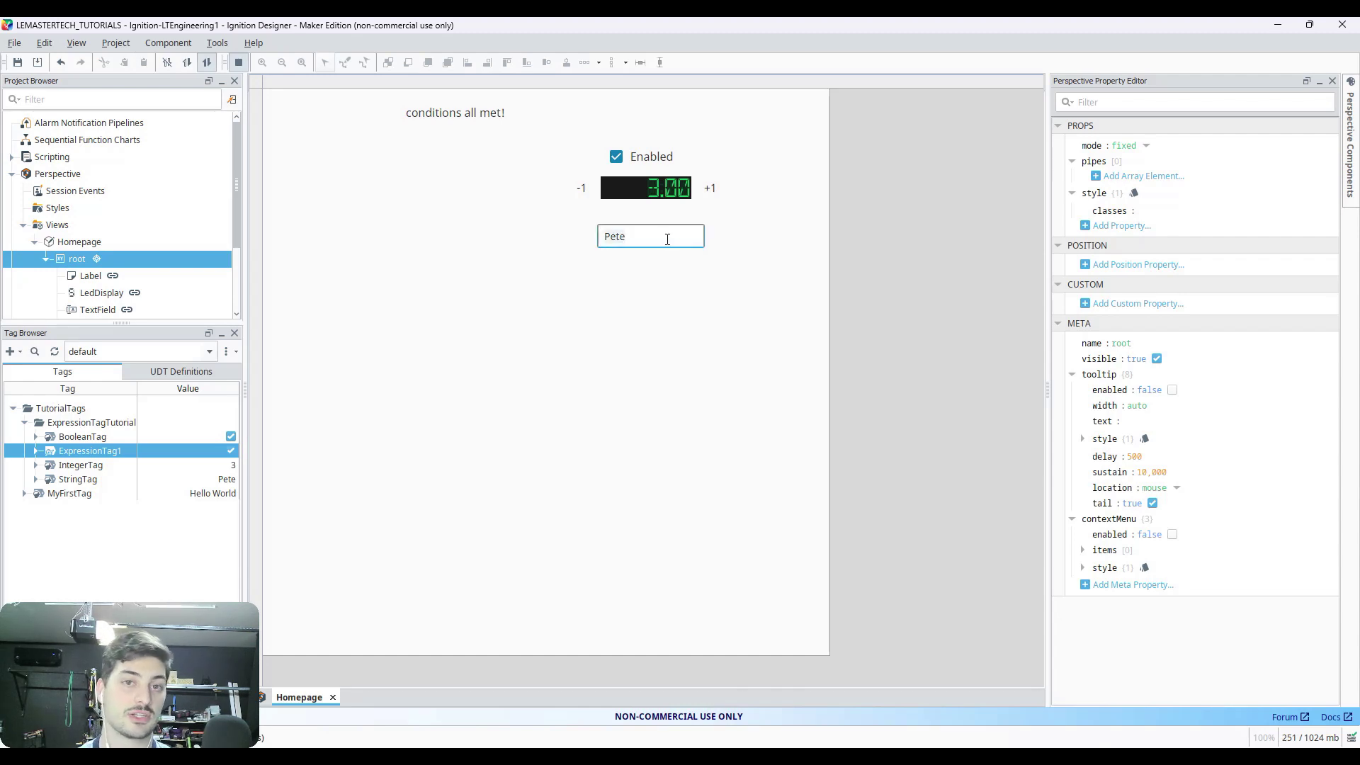
key("BackSpace")
key("BackSpace")
key("BackSpace")
key("BackSpace")
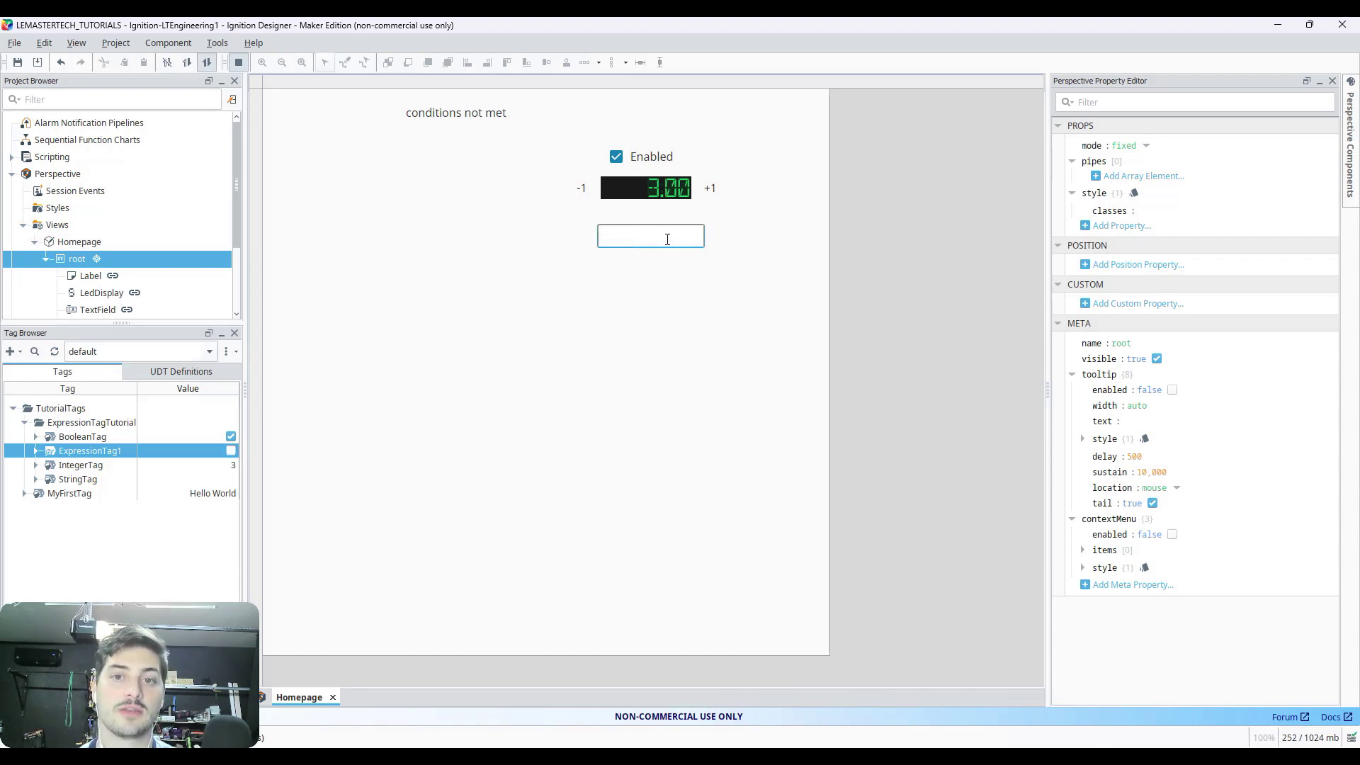
left_click(671, 274)
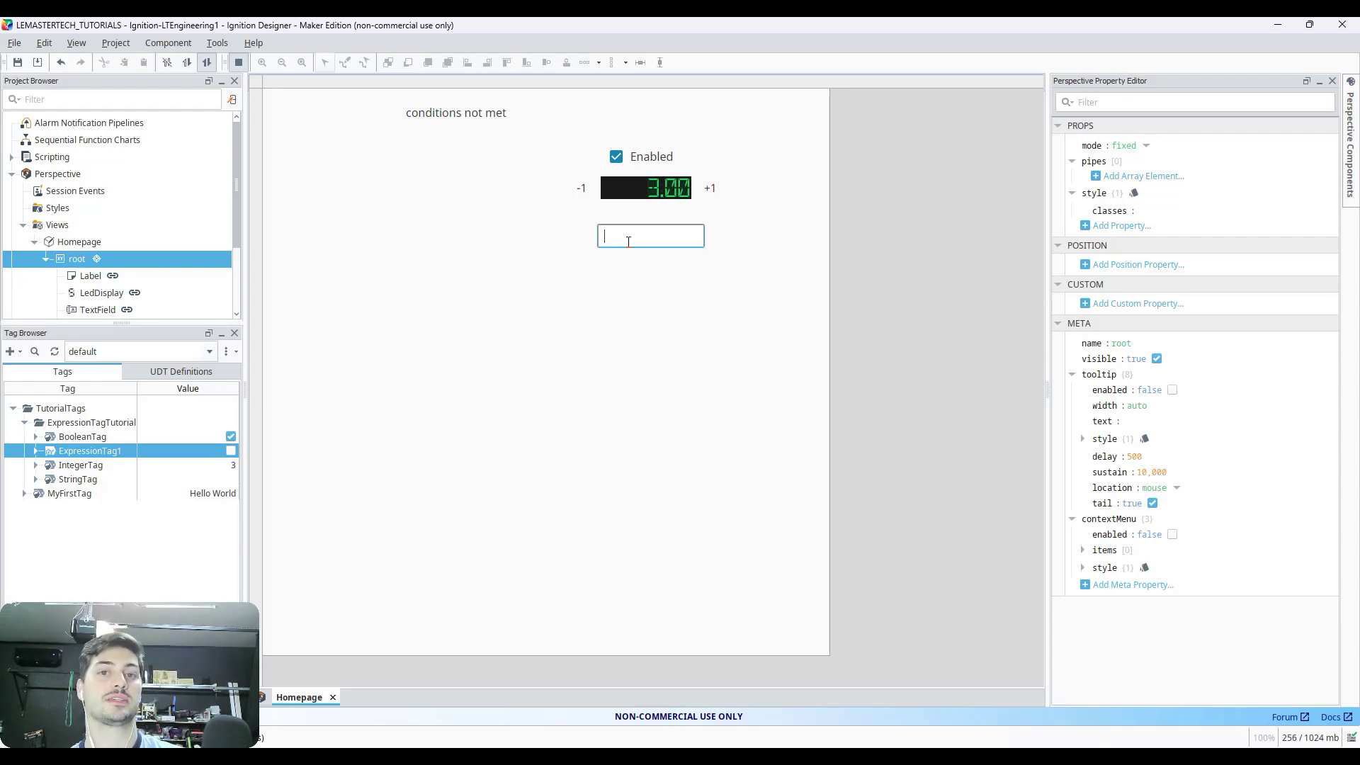
left_click(679, 236)
type("p")
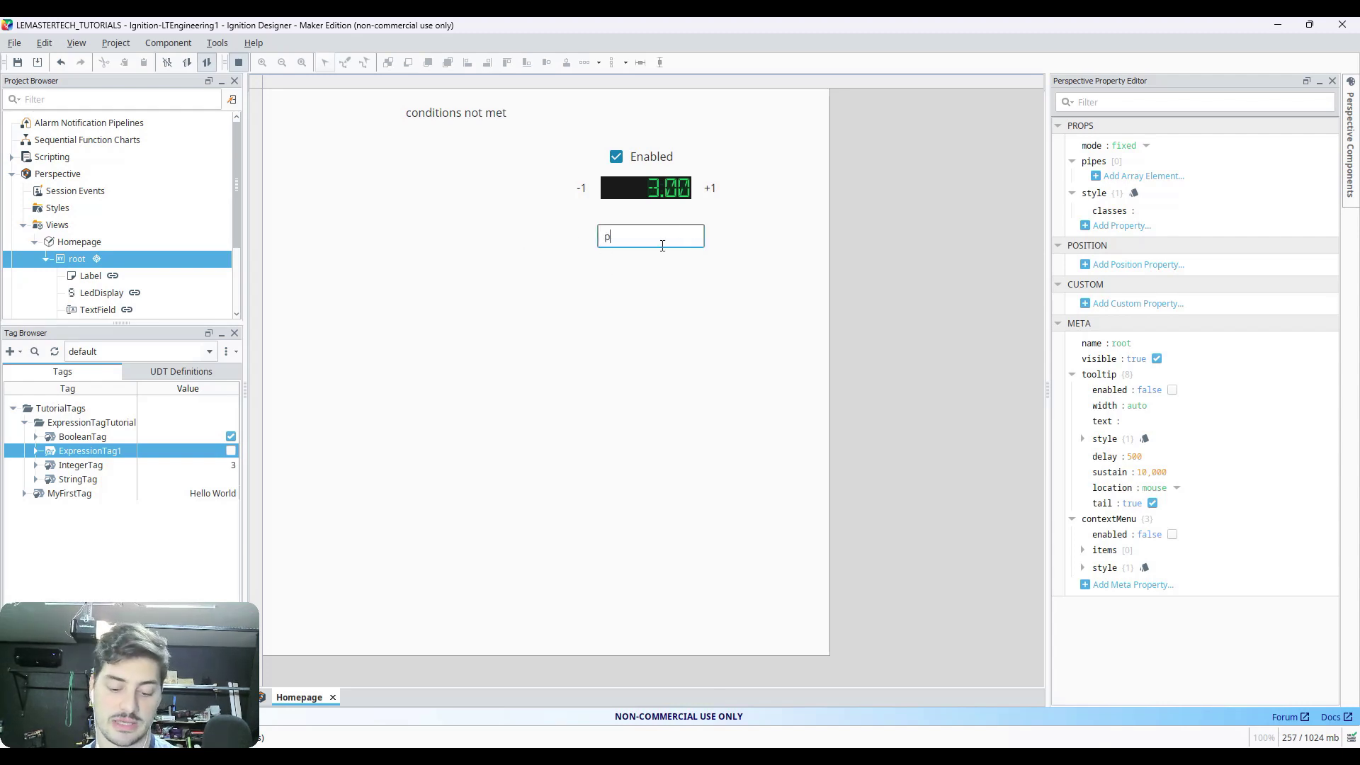
key("BackSpace")
left_click(656, 271)
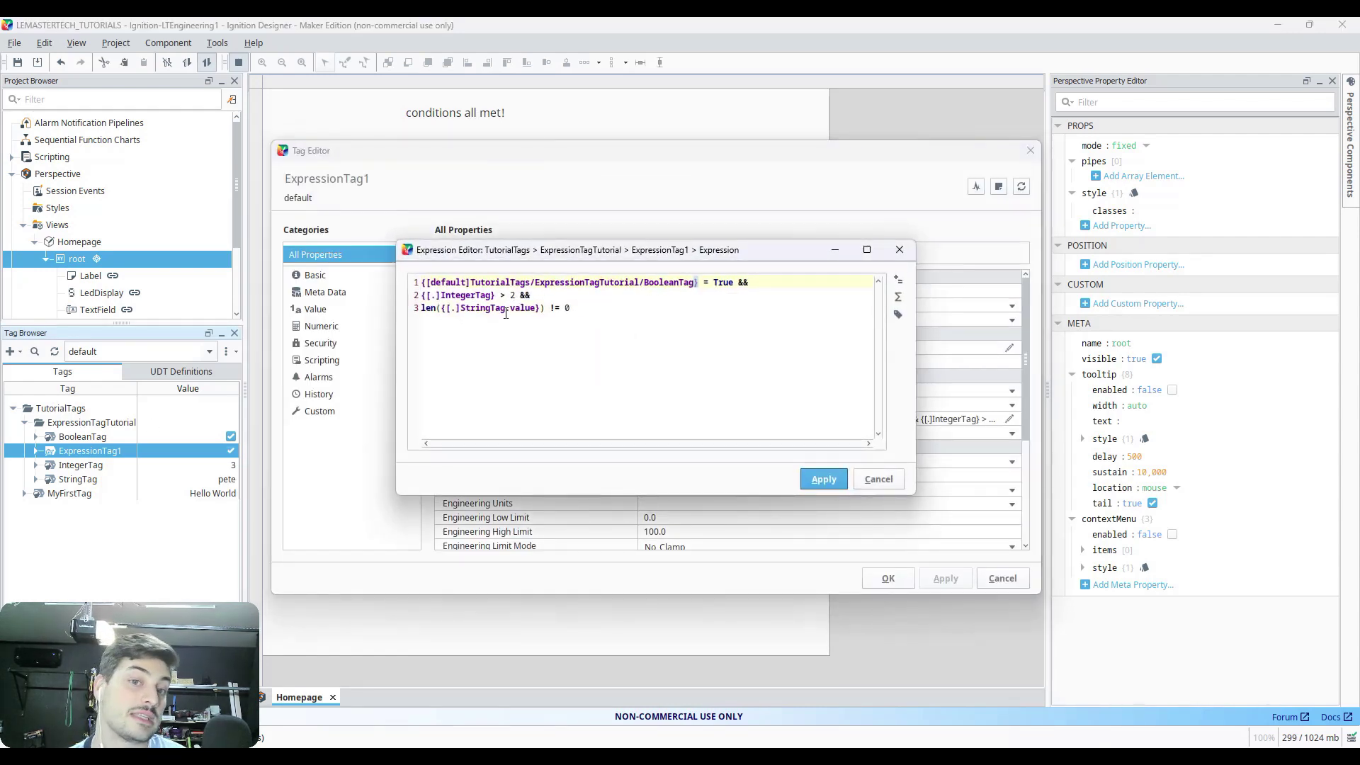
Add .value after the IntegerTag and BooleanTag references and save ExpressionTag1's expression.
left_click_drag(505, 309, 537, 312)
key("ctrl+c")
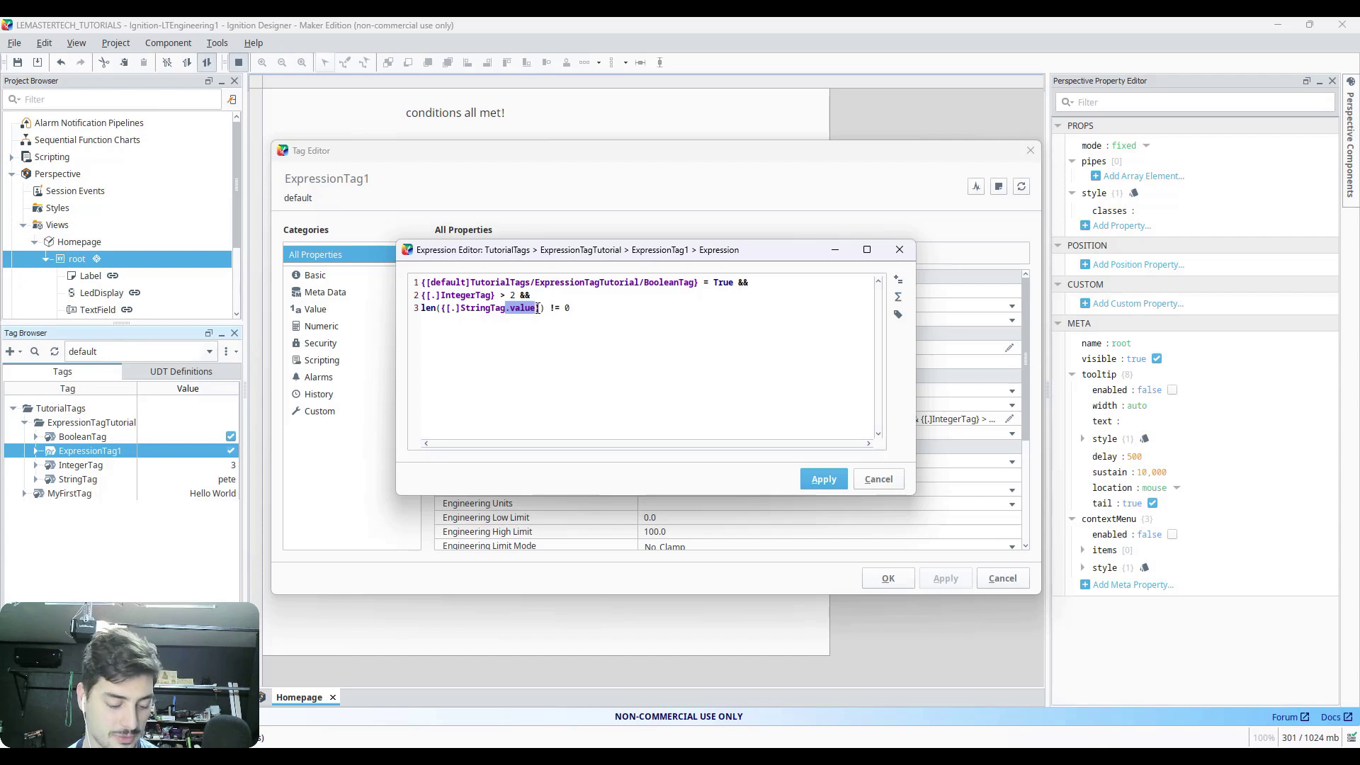
left_click(494, 296)
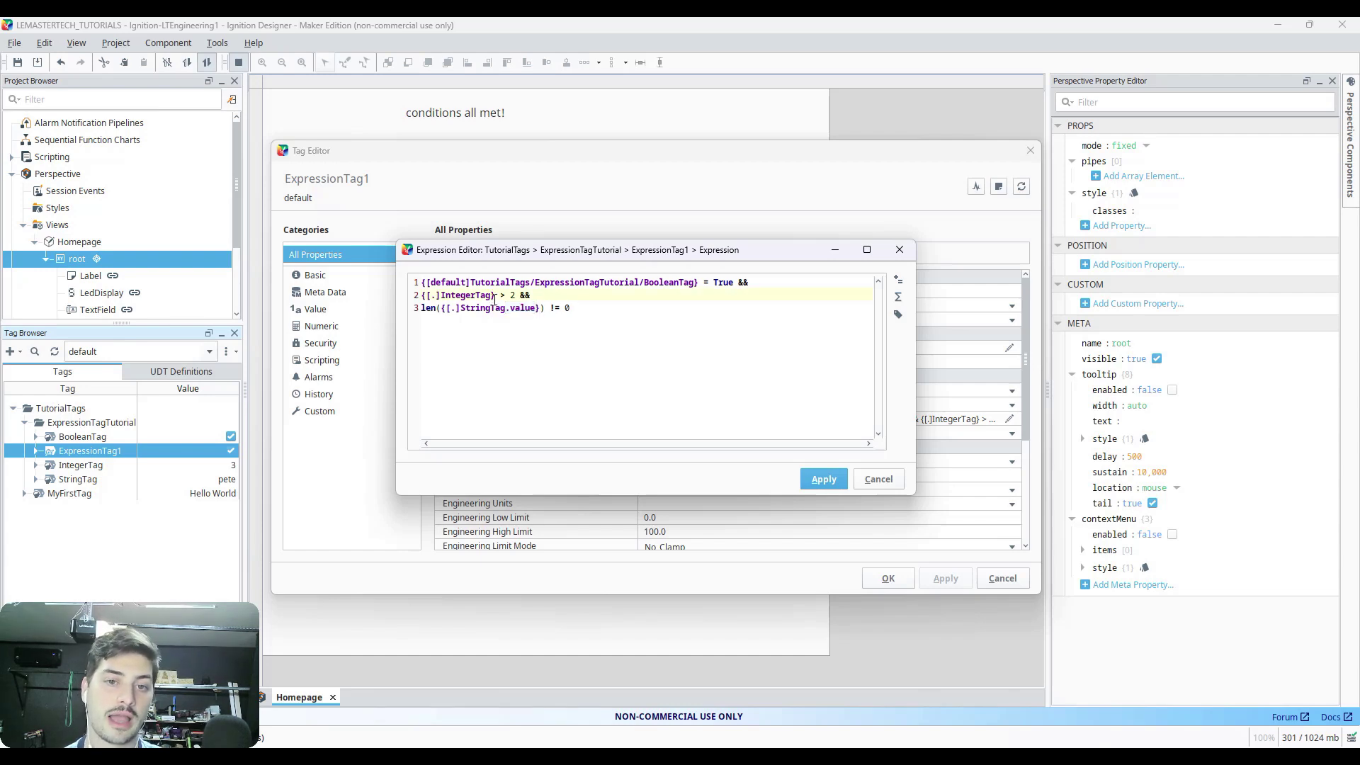
key("ctrl+v")
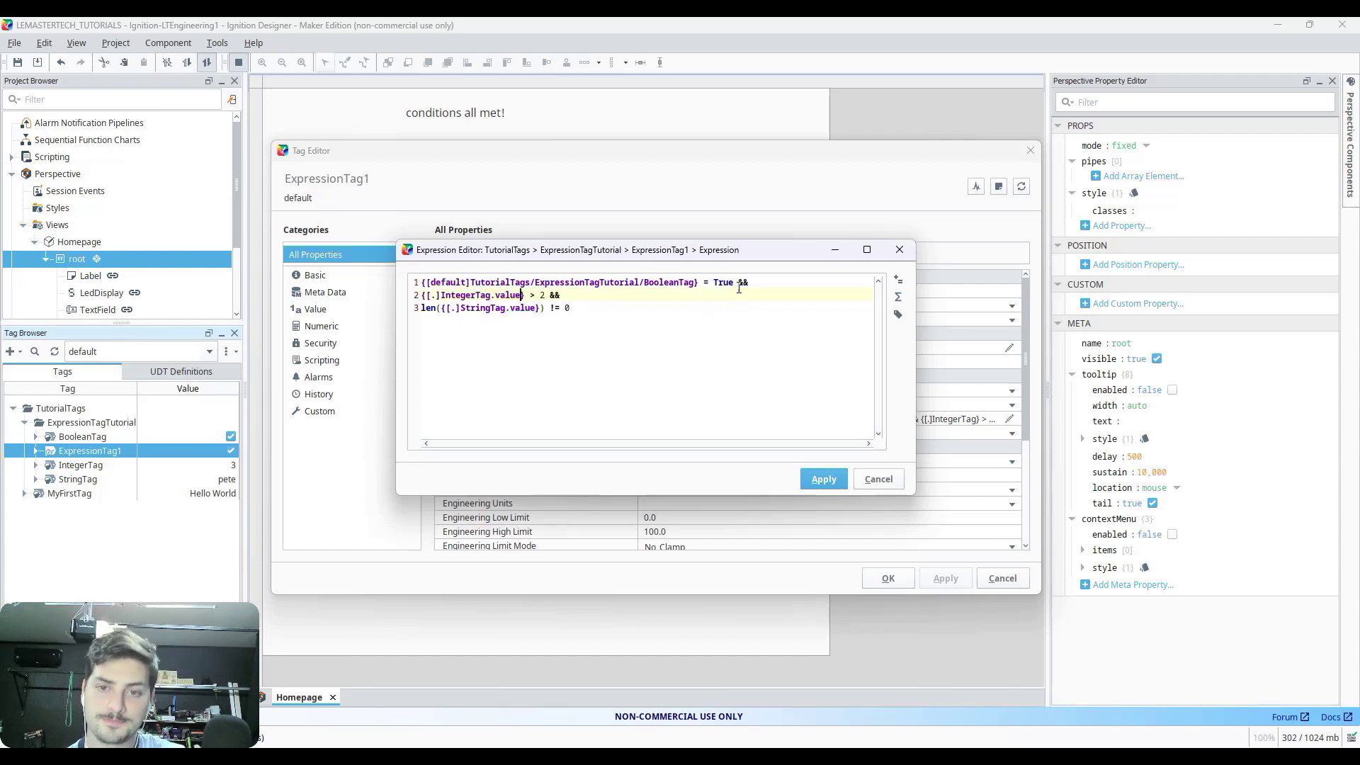
left_click(698, 282)
key("ctrl+v")
left_click(708, 304)
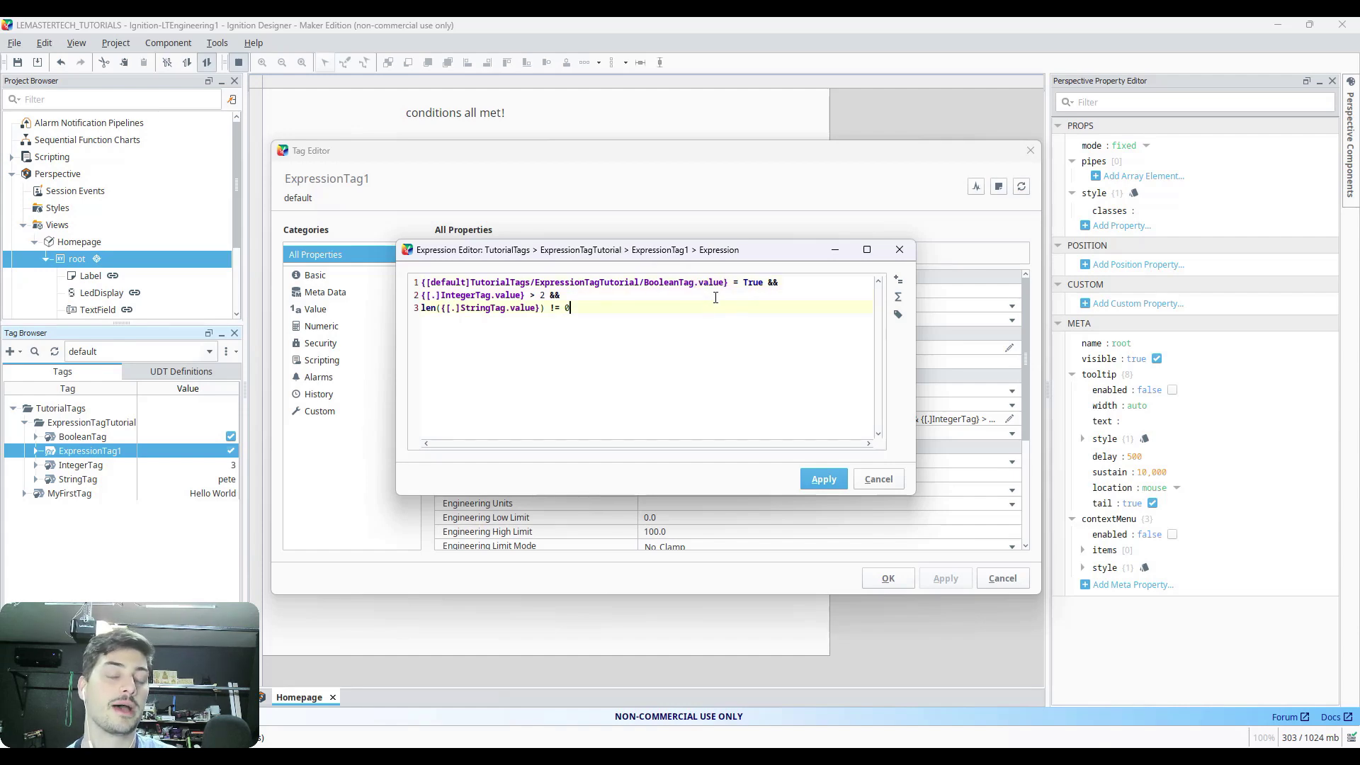
left_click(821, 480)
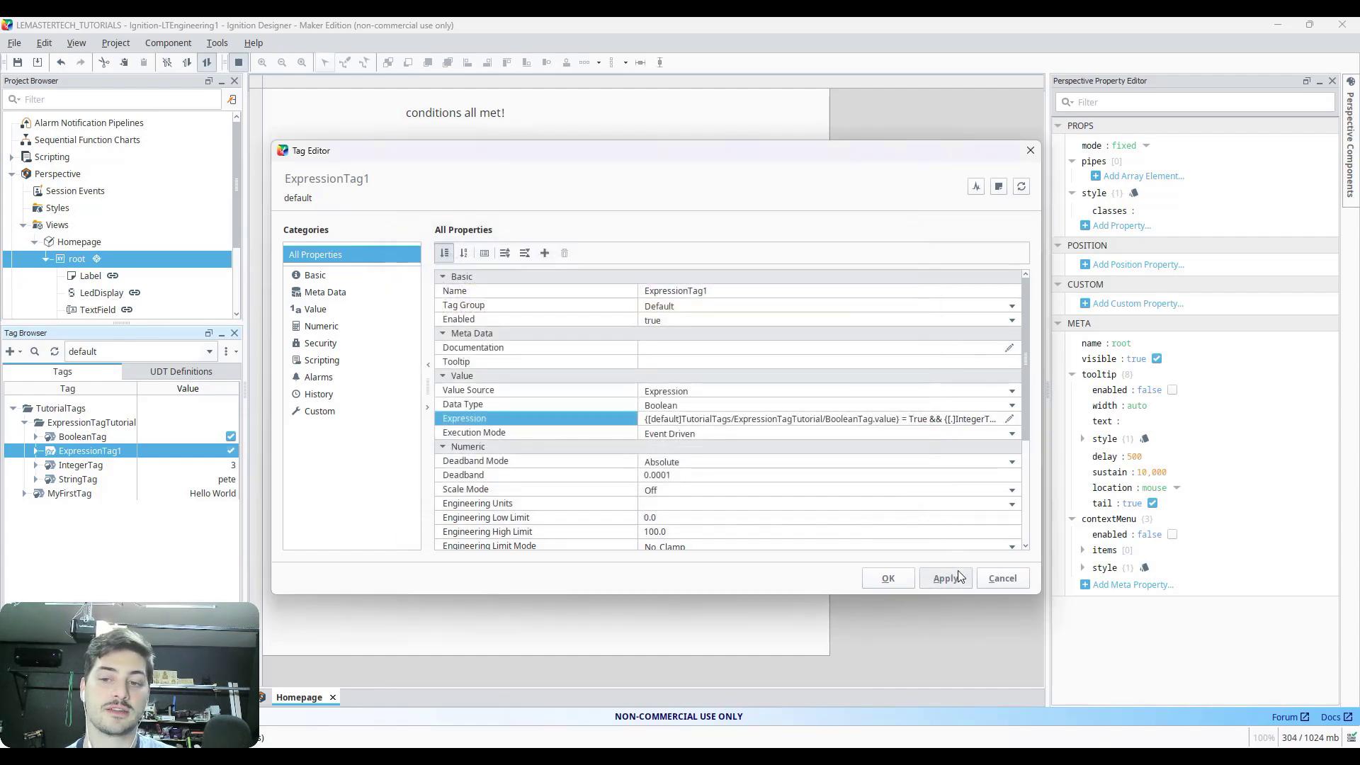
left_click(889, 580)
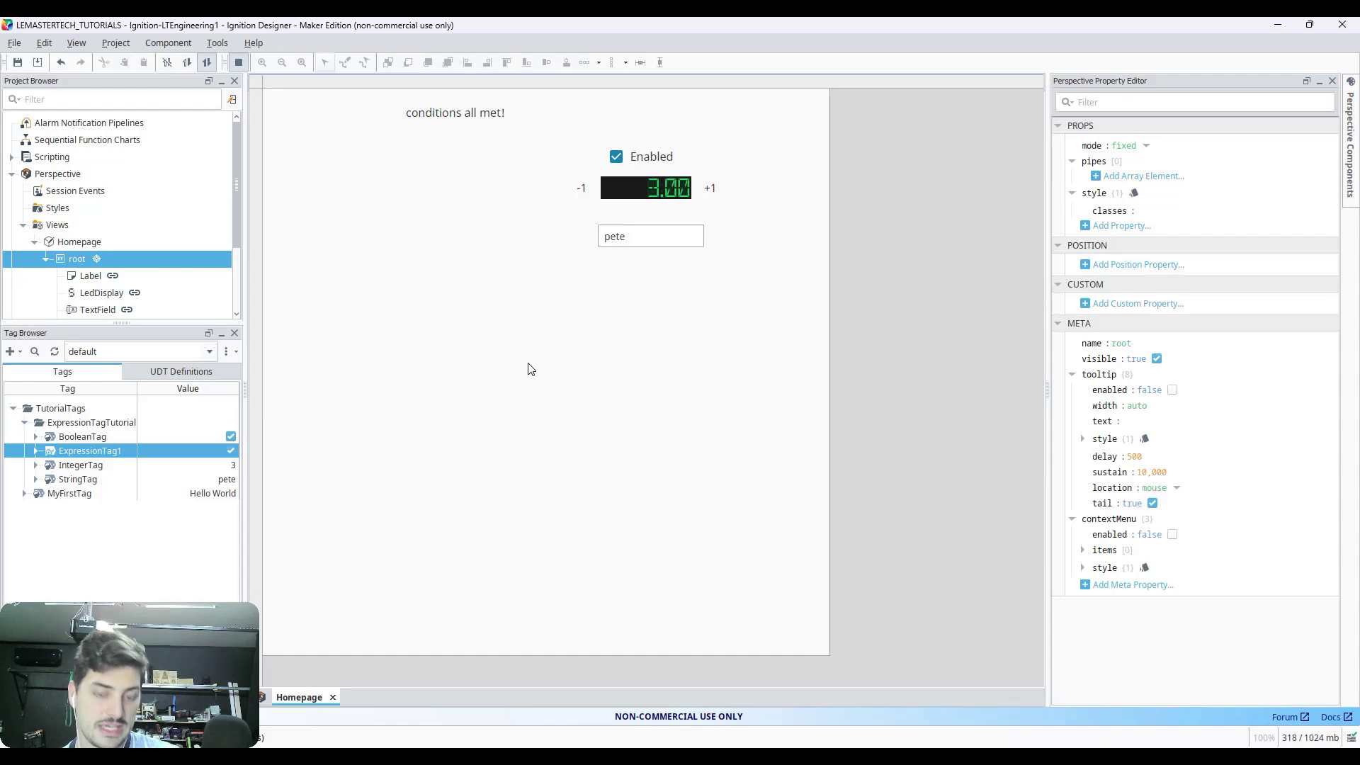
left_click(616, 157)
left_click(616, 161)
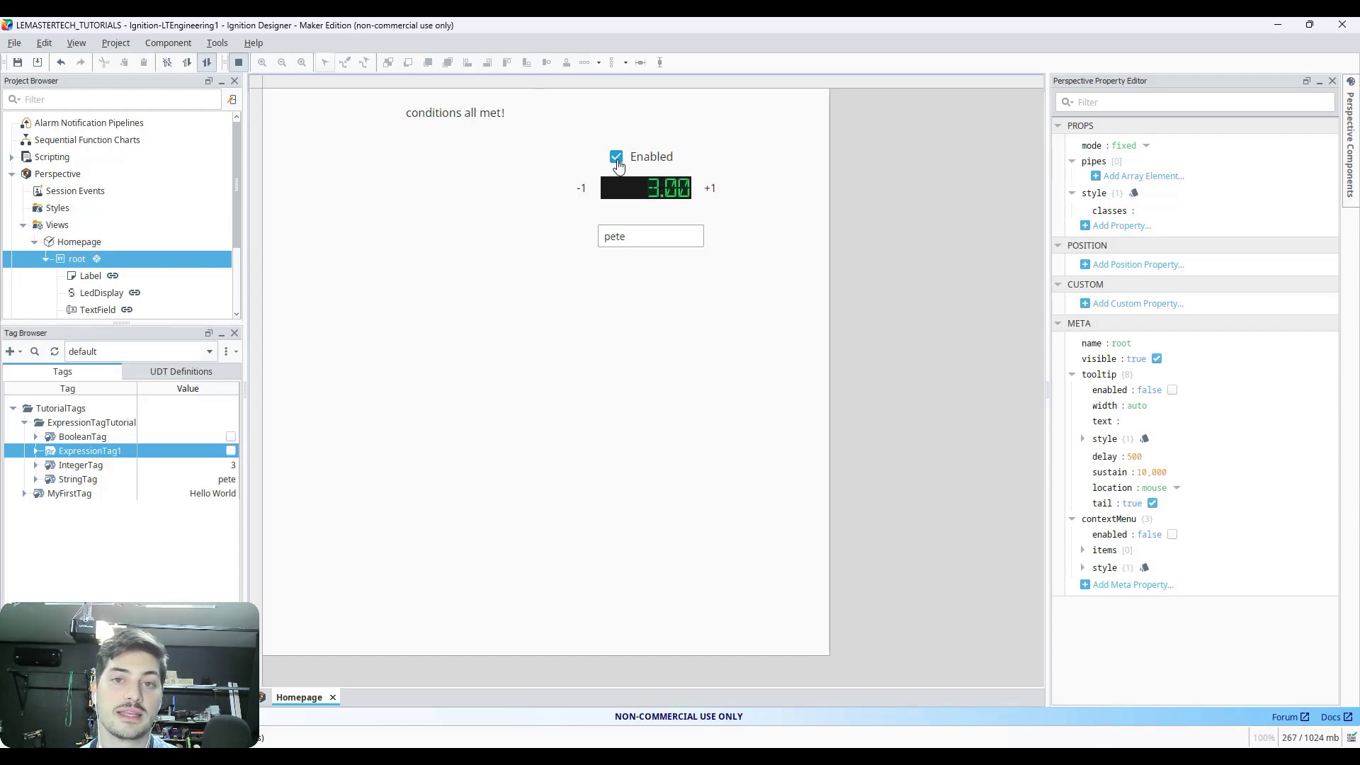
left_click(582, 188)
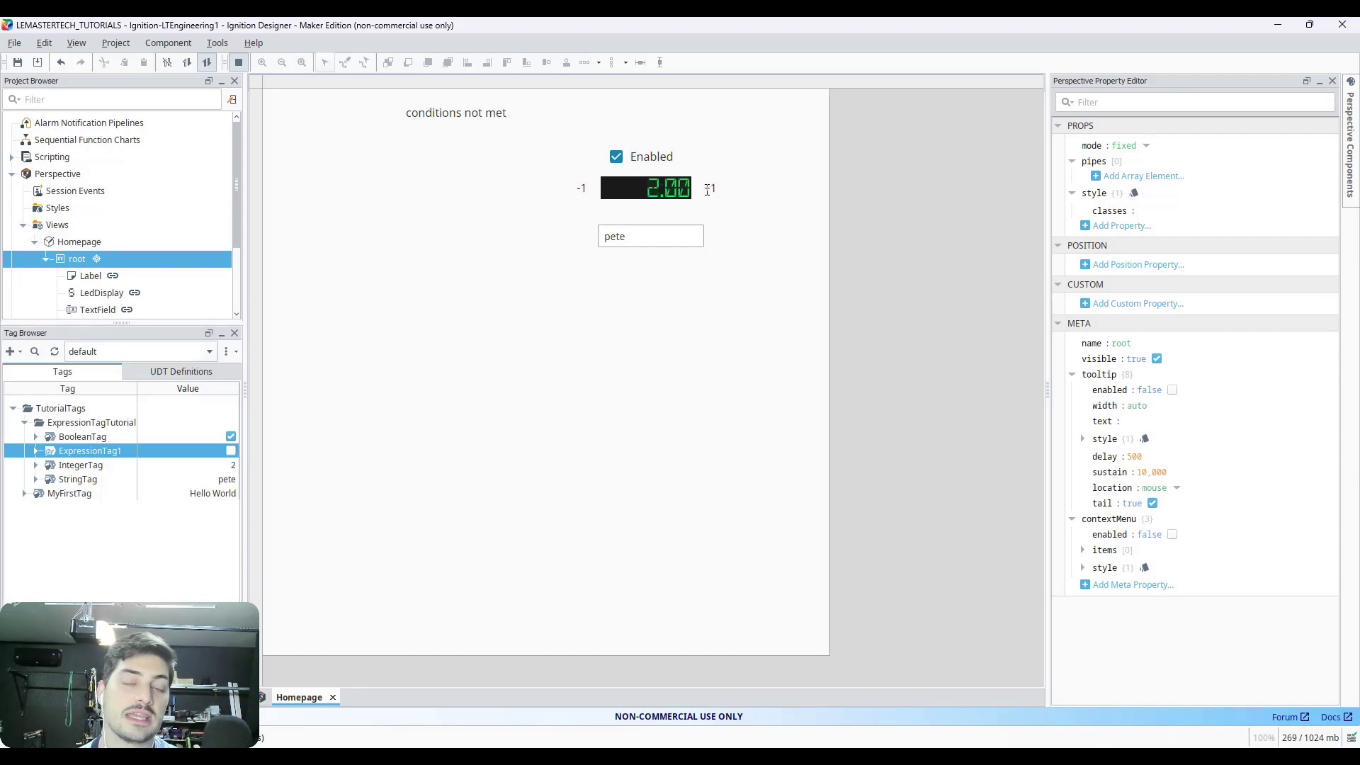
left_click(710, 188)
left_click(644, 236)
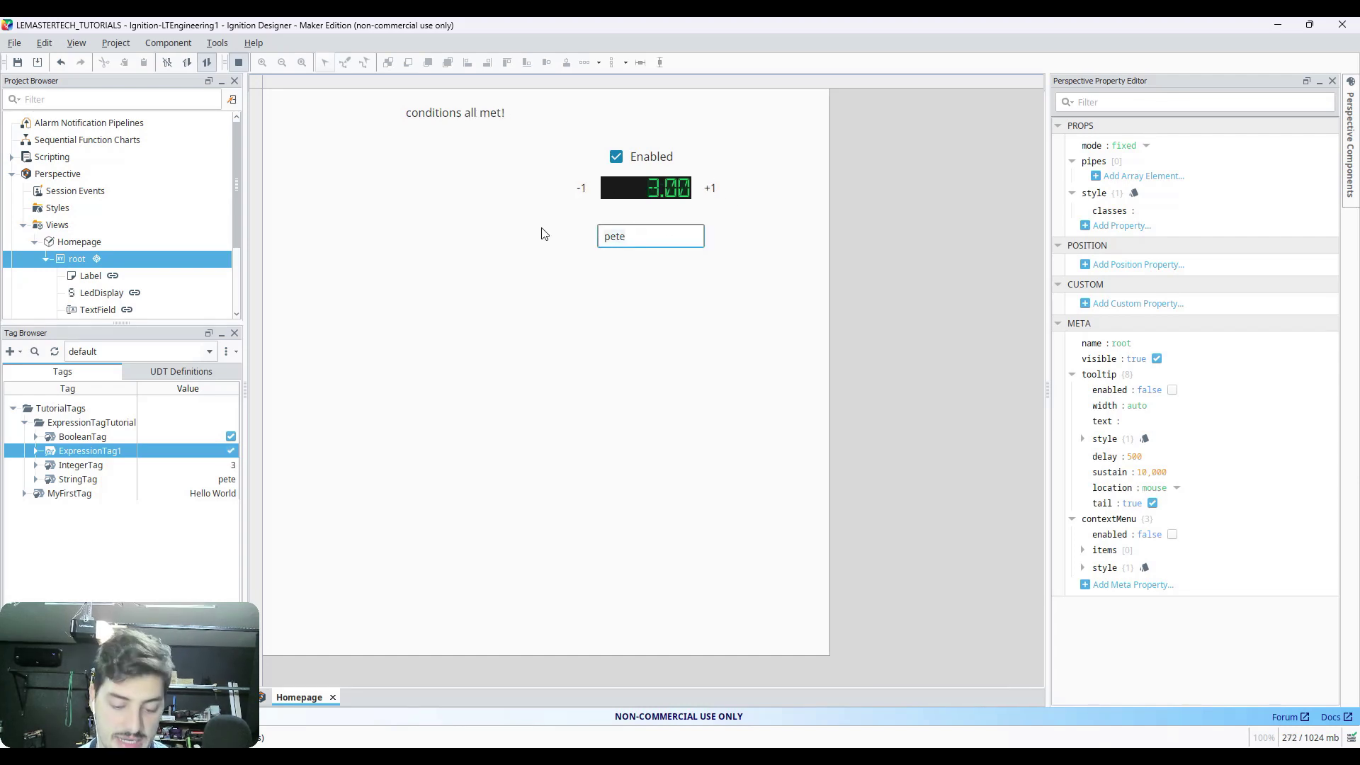
key("BackSpace")
key("BackSpace")
key("BackSpace")
key("BackSpace")
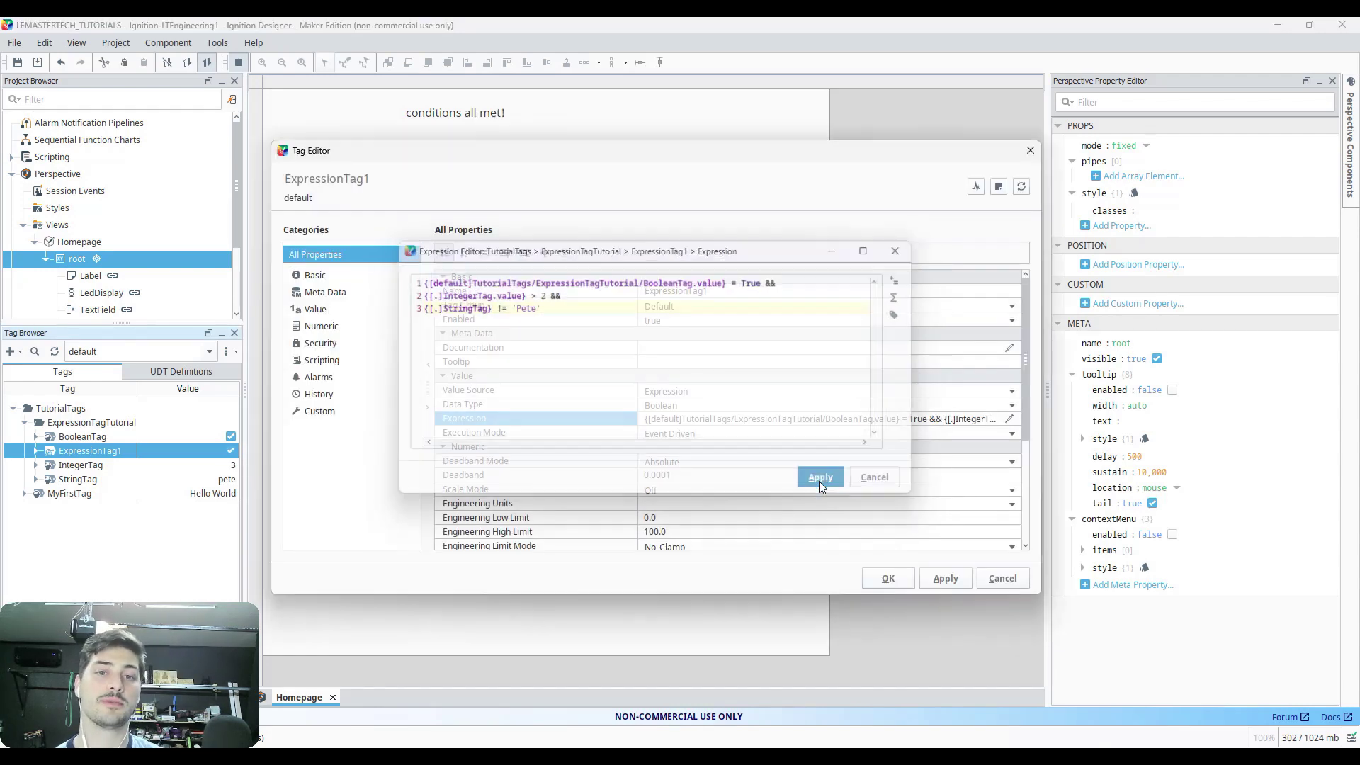
left_click(819, 482)
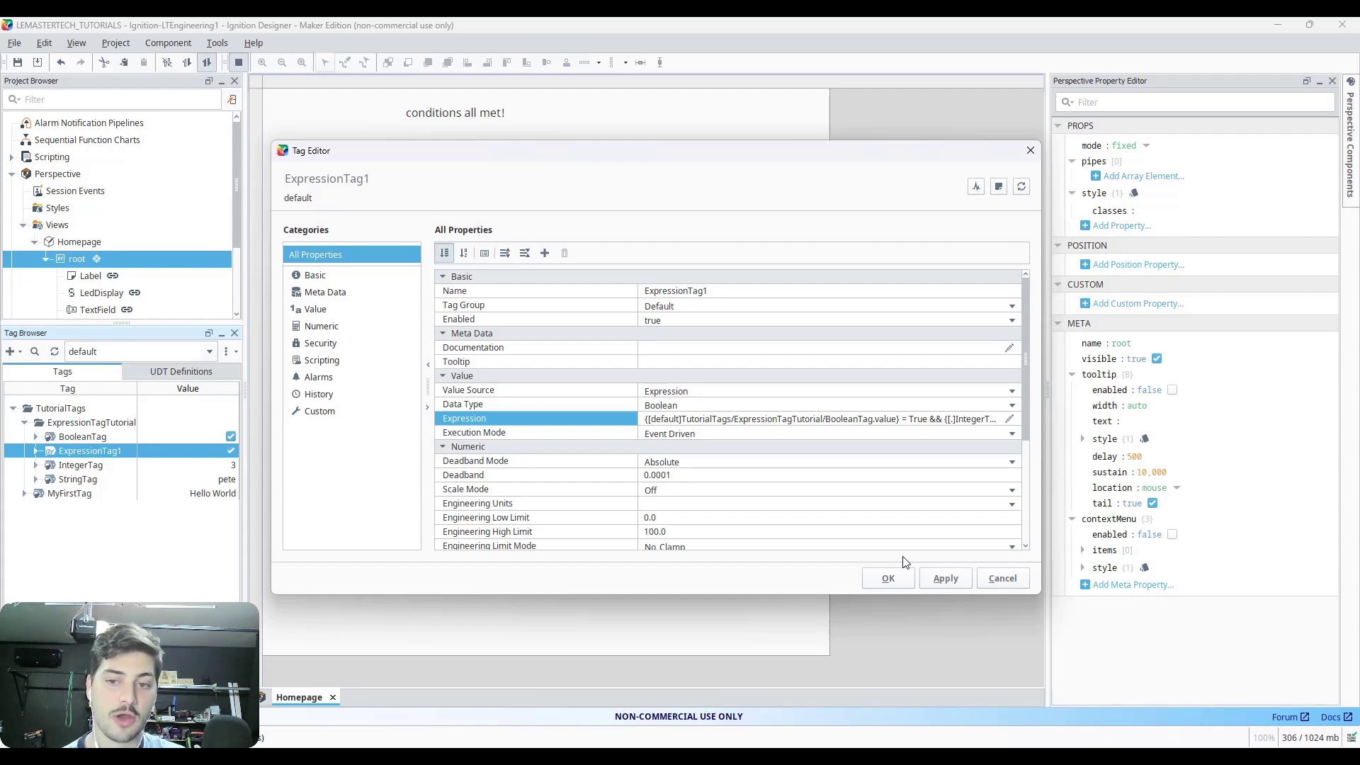
left_click(886, 577)
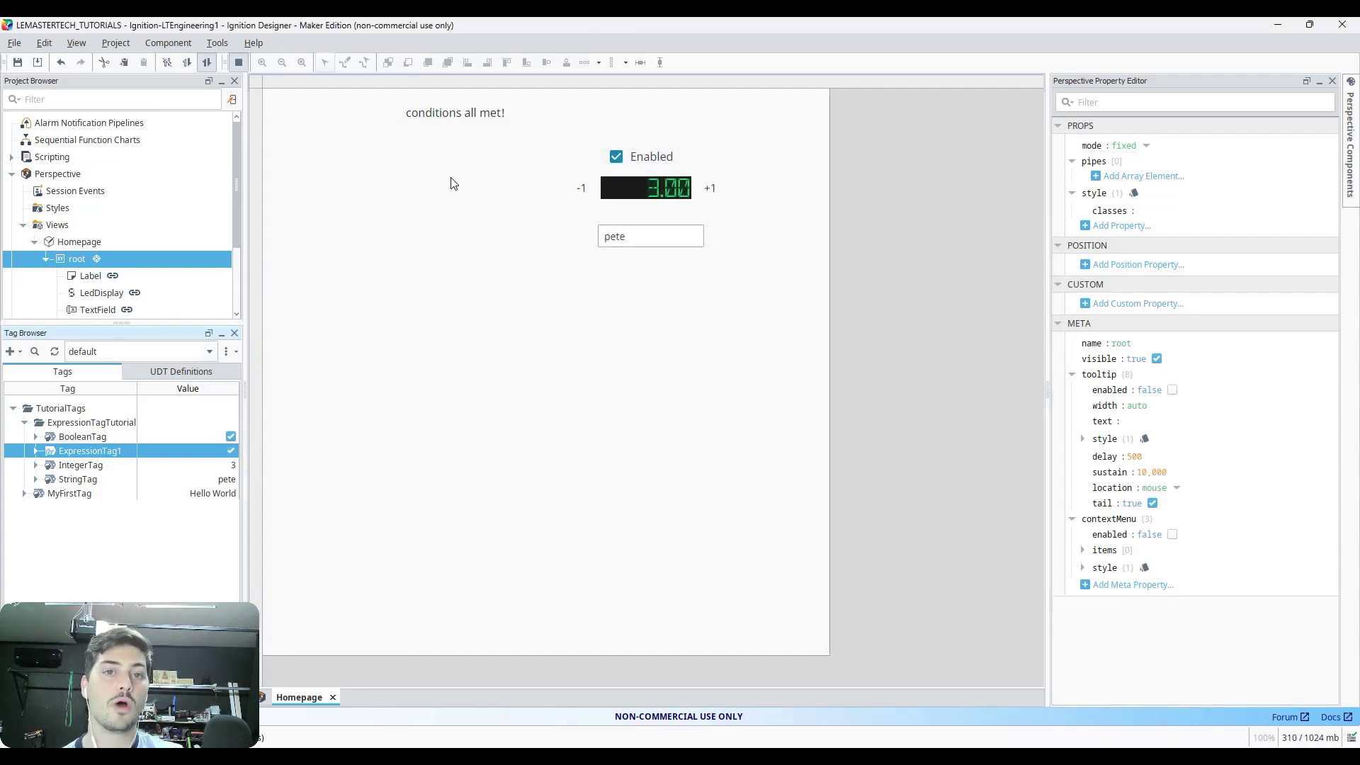